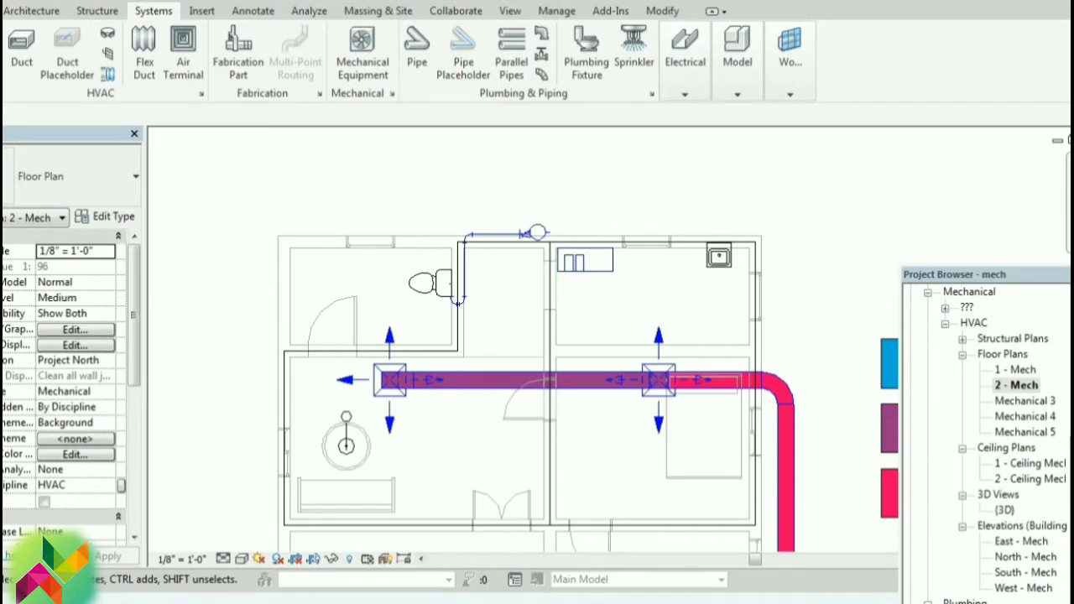
- Draw a THWN arc wire outside the building's upper-right corner and check the model in the 3D view
{"action": "left_click", "coordinate": [684, 62]}
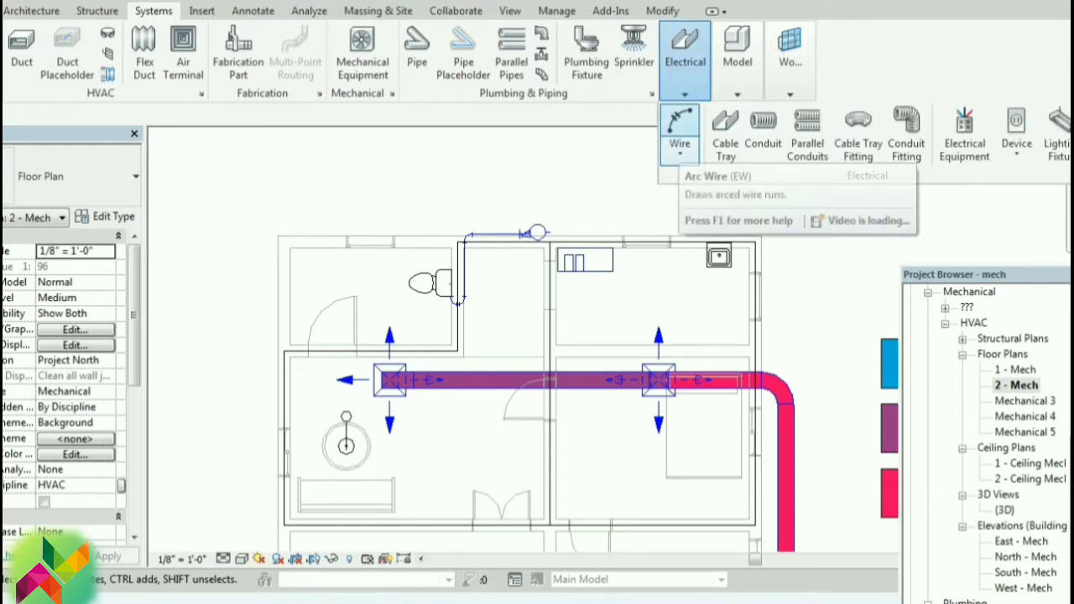
{"action": "left_click", "coordinate": [679, 156]}
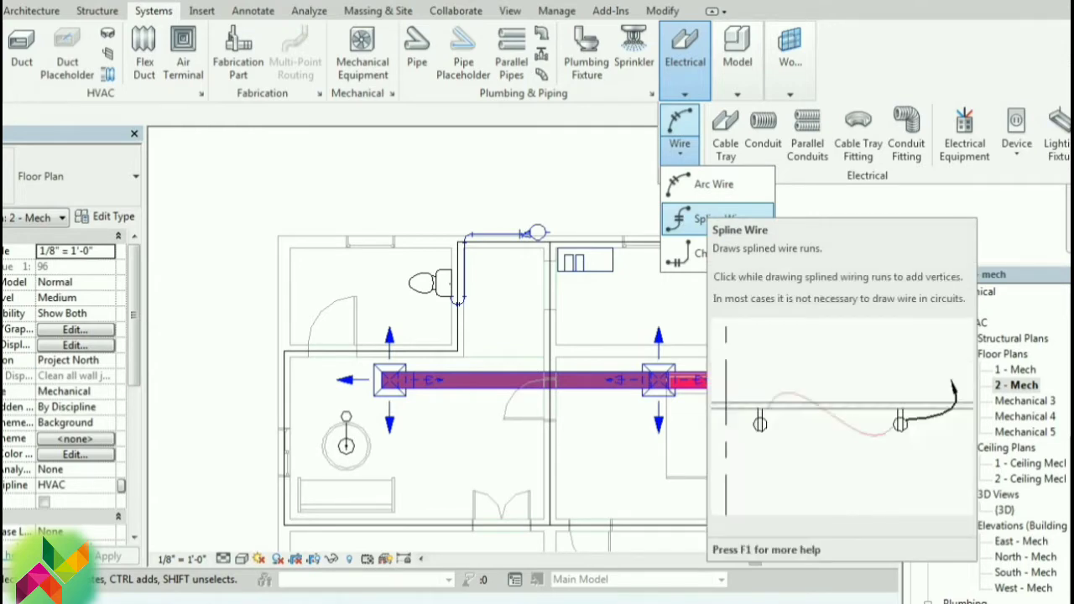
{"action": "left_click", "coordinate": [713, 183]}
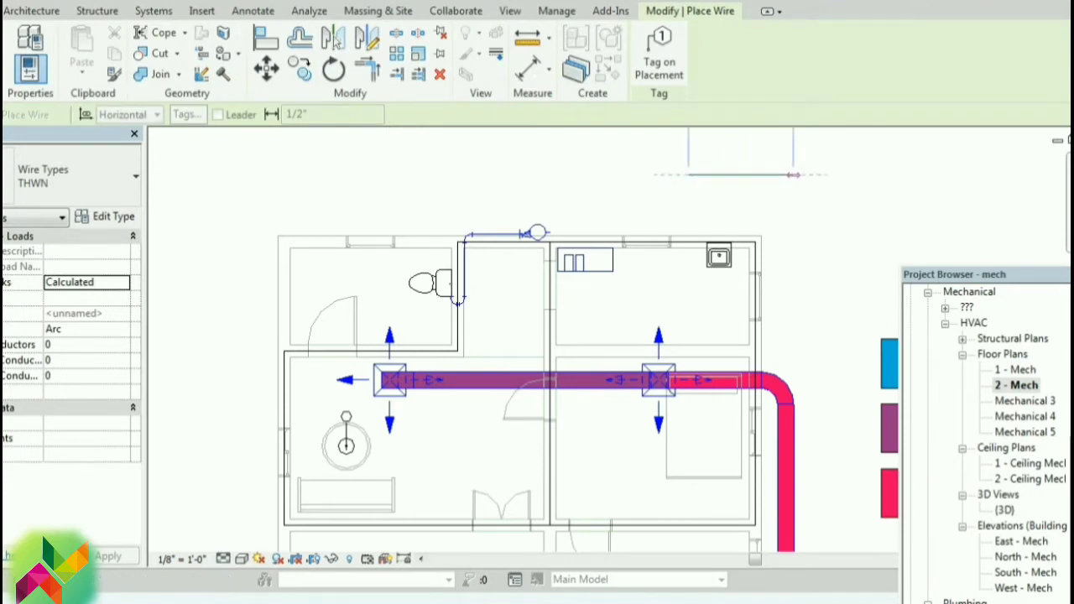
{"action": "left_click", "coordinate": [793, 175]}
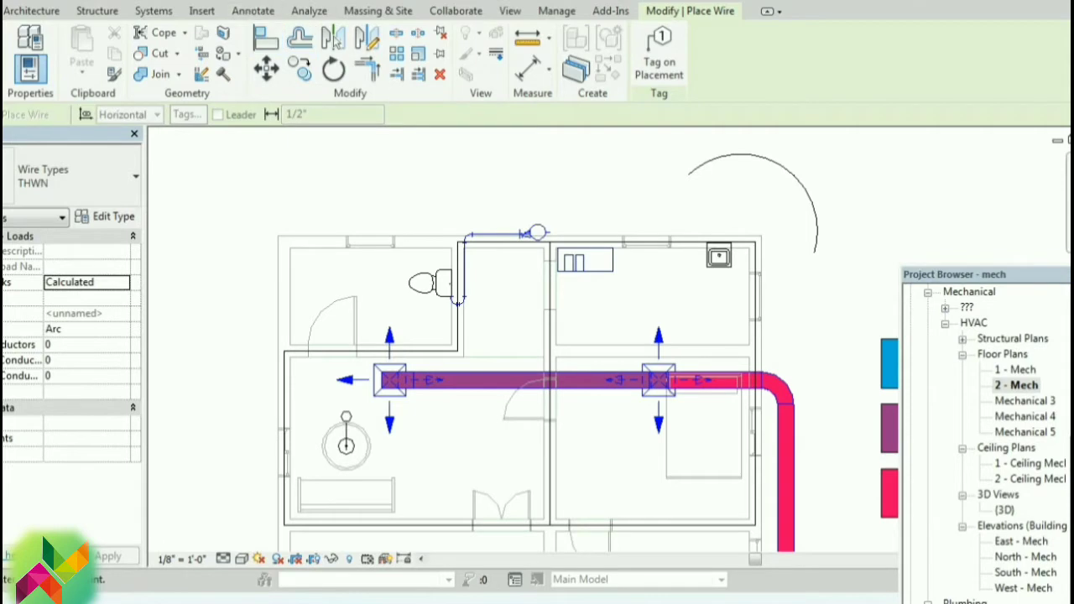
{"action": "left_click", "coordinate": [256, 1]}
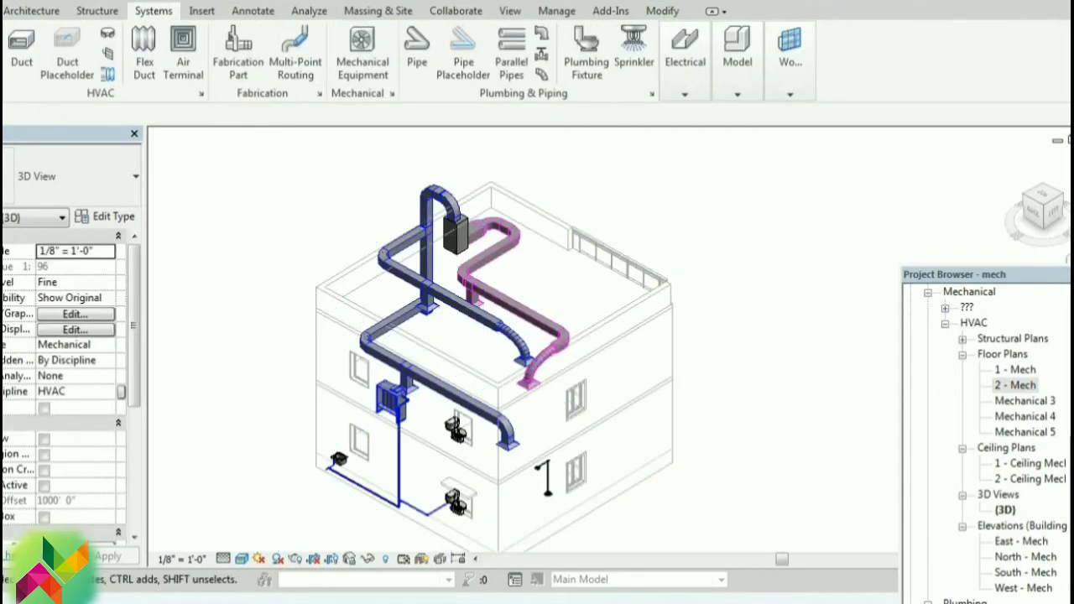
- In the 2 - Mech floor plan, draw a 2" rigid nonmetallic conduit about 5' 6" long from the arc wire's lower end
{"action": "double_click", "coordinate": [1015, 385]}
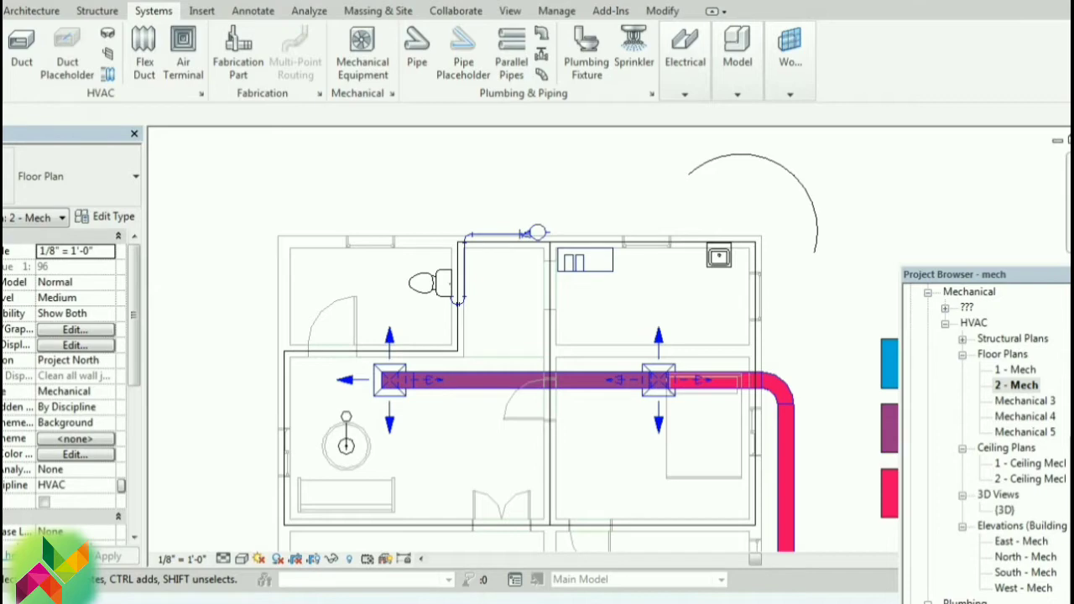
{"action": "left_click", "coordinate": [684, 52]}
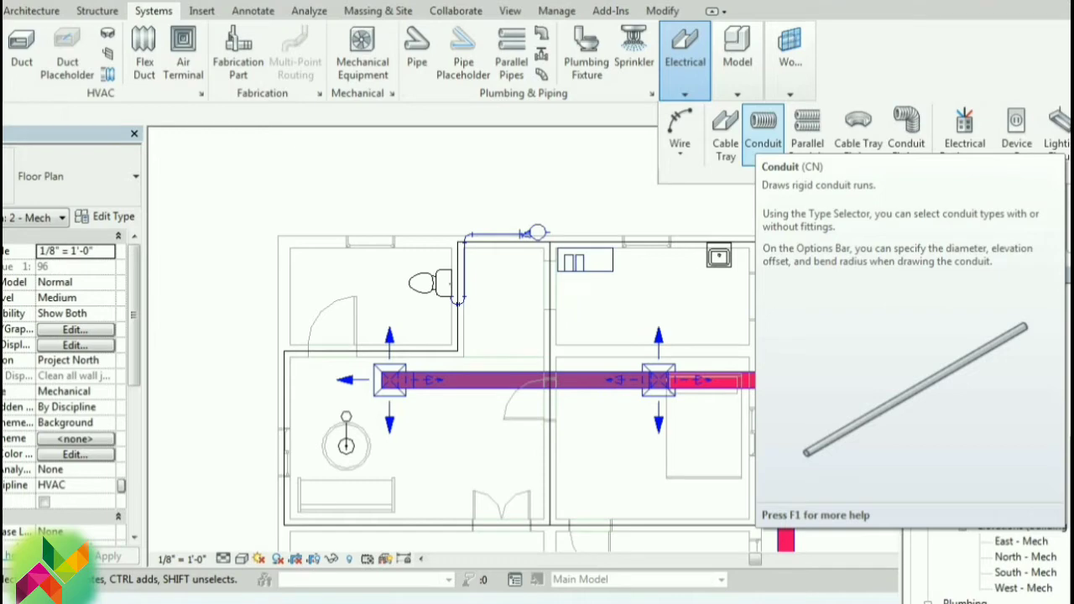
{"action": "left_click", "coordinate": [762, 130]}
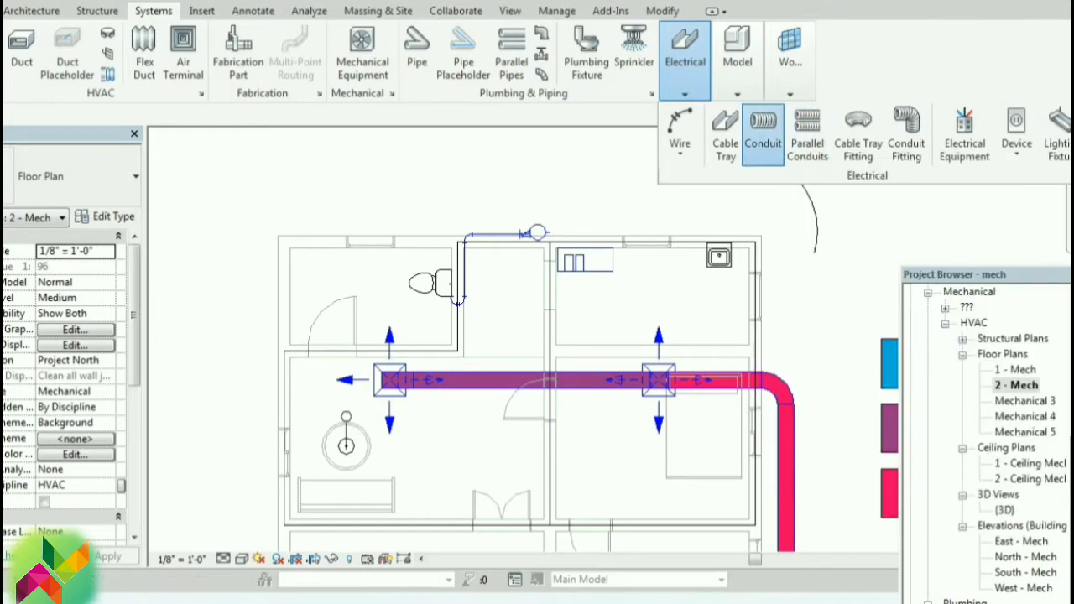
{"action": "left_click", "coordinate": [812, 253]}
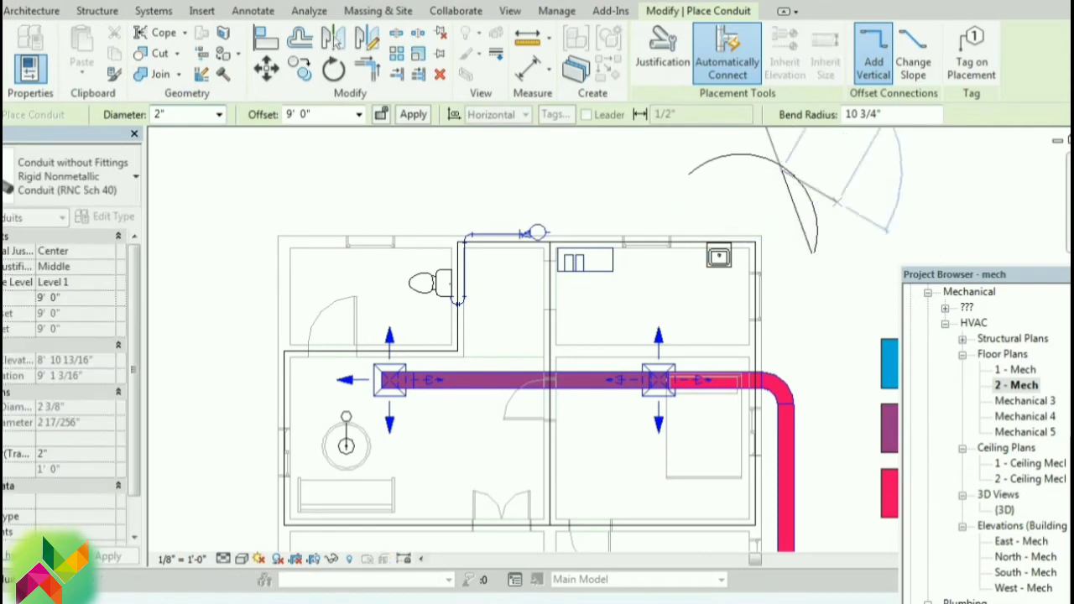
{"action": "key", "text": "Escape"}
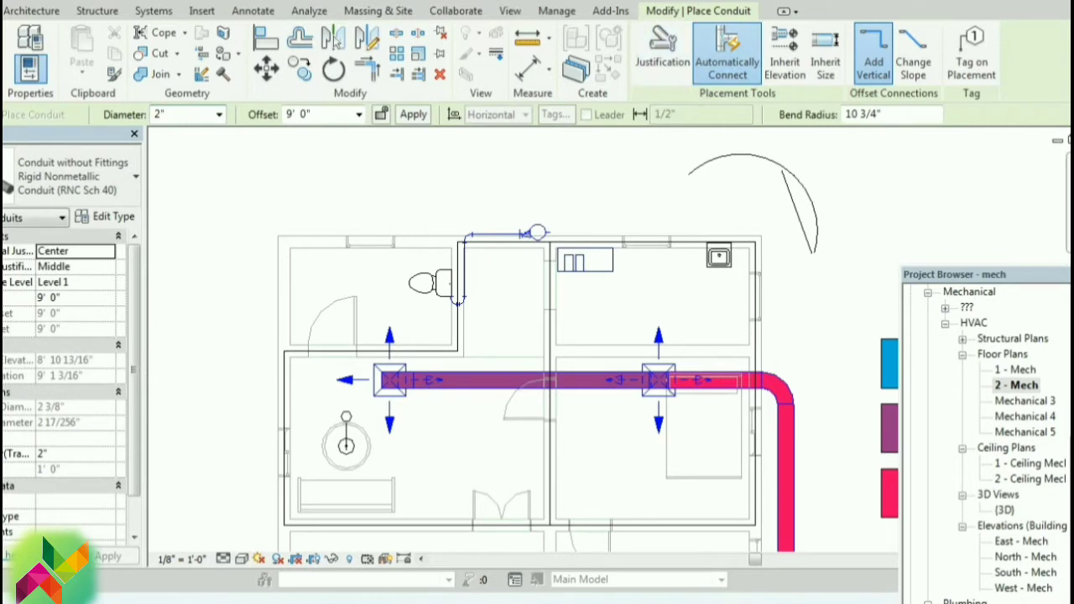
- Draw a 12" by 4" channel cable tray about 5' 6" long across the arc wire's upper end and inspect it in 3D
{"action": "left_click", "coordinate": [153, 10]}
{"action": "mouse_move", "coordinate": [737, 75]}
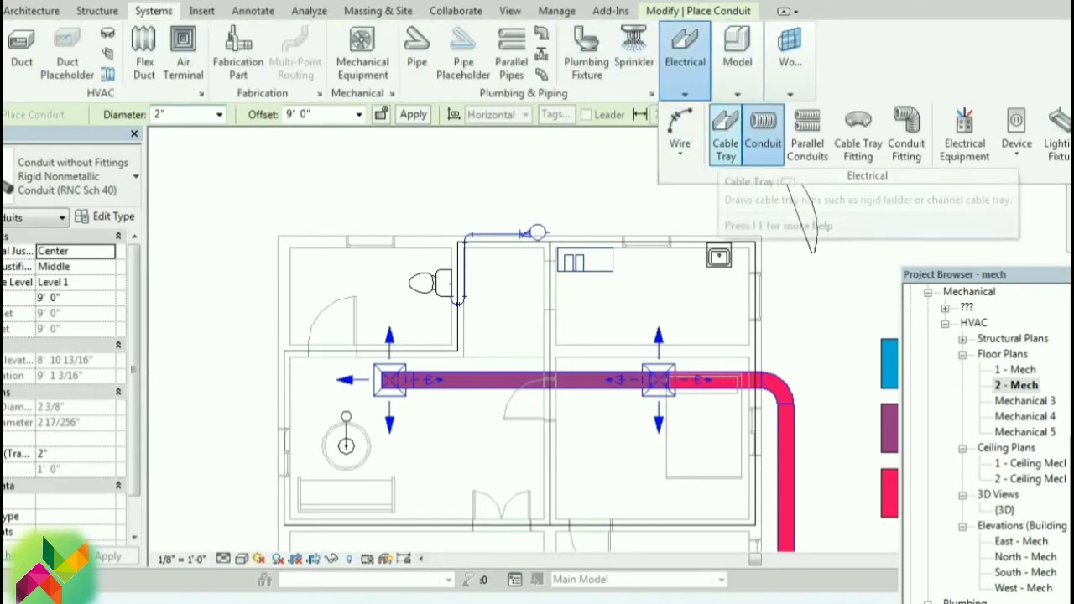
{"action": "left_click", "coordinate": [725, 136]}
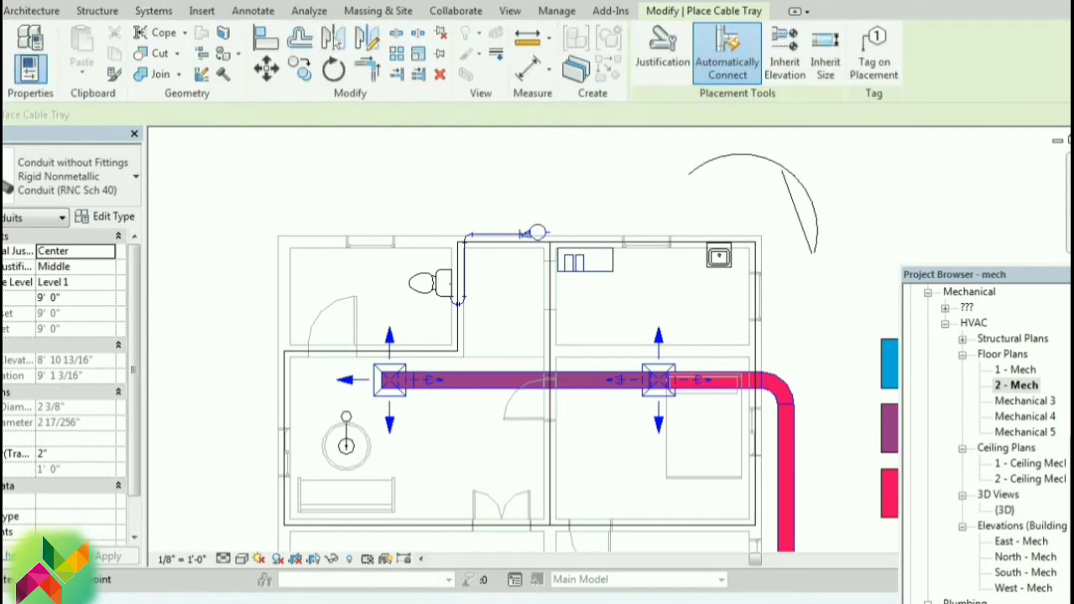
{"action": "left_click", "coordinate": [665, 183]}
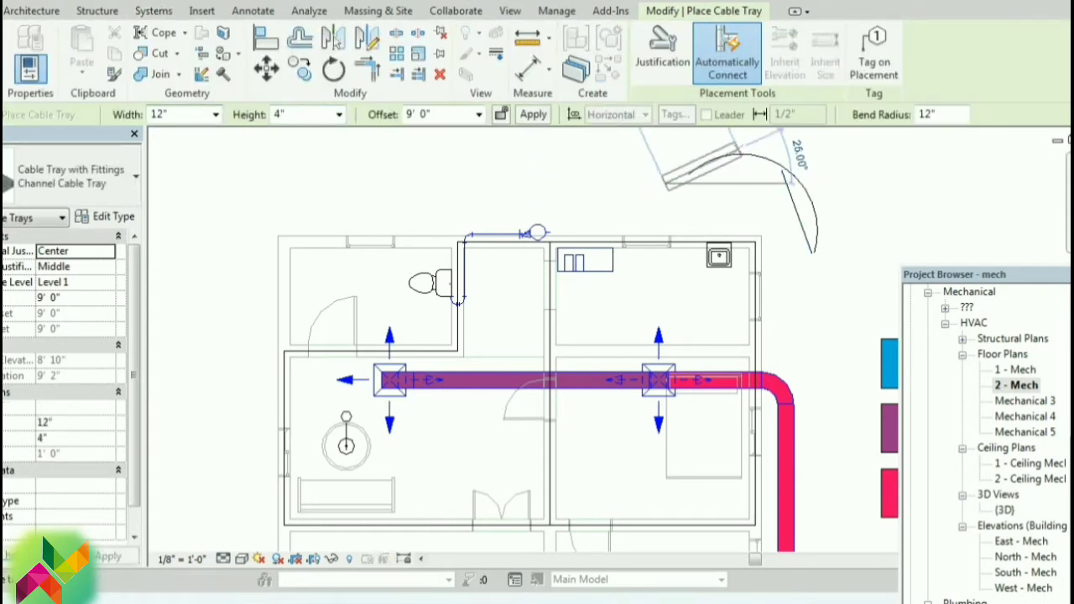
{"action": "key", "text": "Escape"}
{"action": "key", "text": "Escape"}
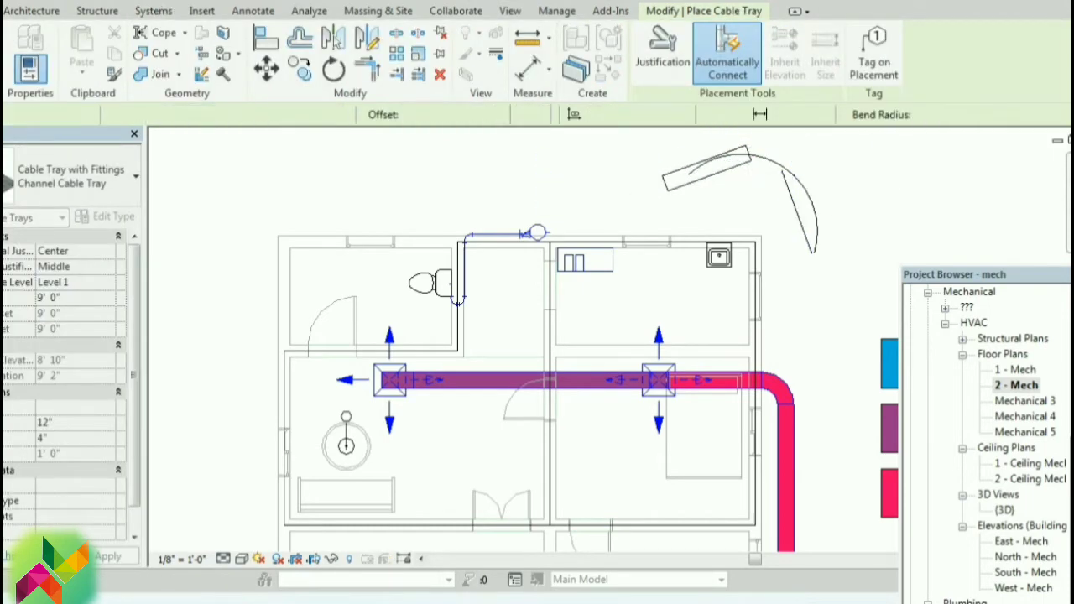
{"action": "key", "text": "ctrl+Tab"}
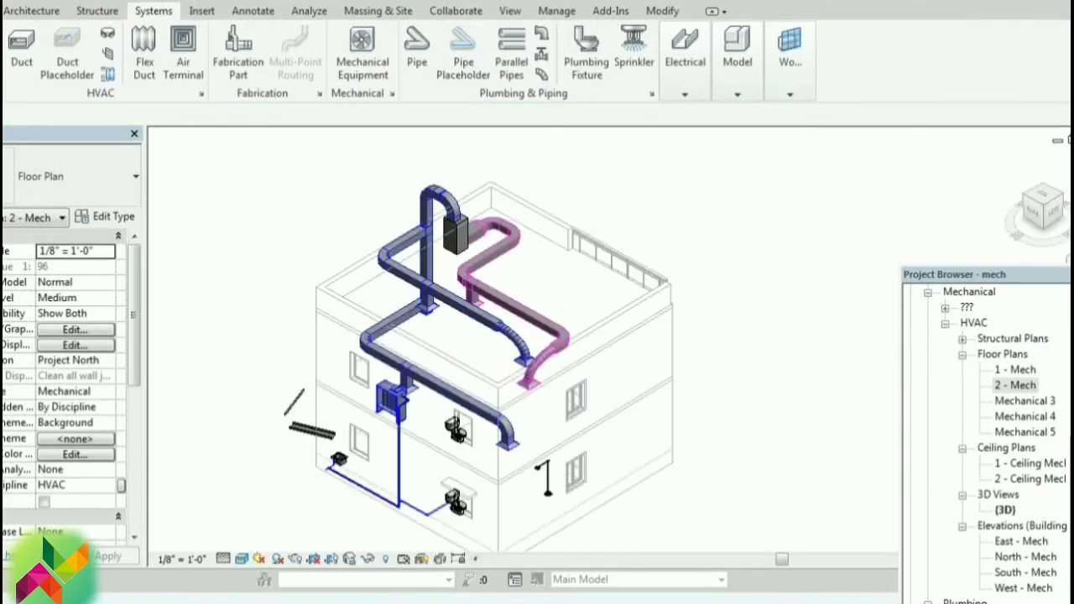
{"action": "scroll", "coordinate": [286, 435], "scroll_direction": "up", "scroll_amount": 7}
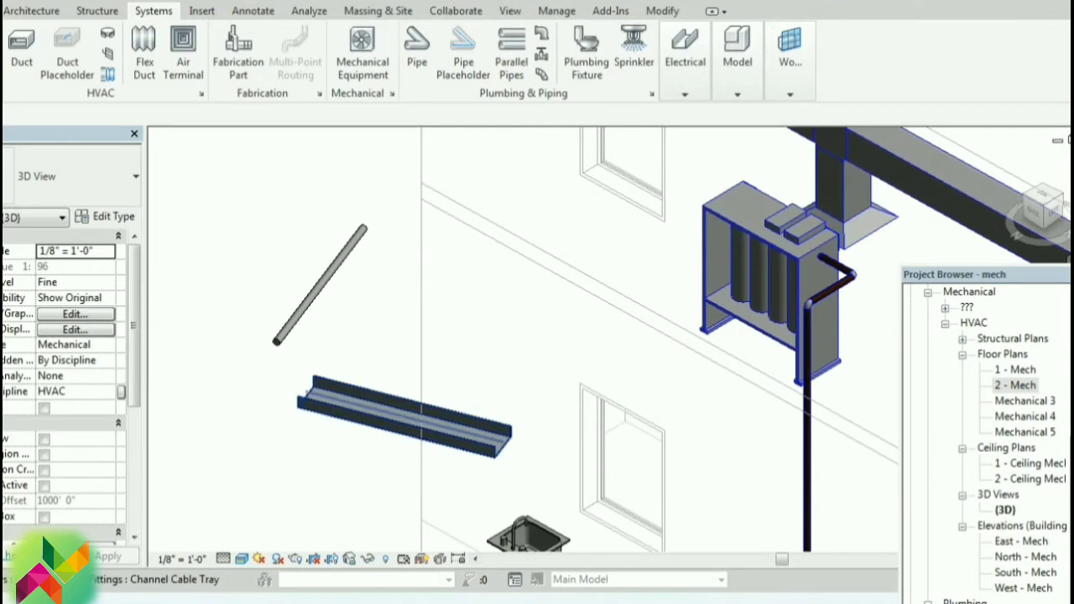
{"action": "key", "text": "ctrl+Tab"}
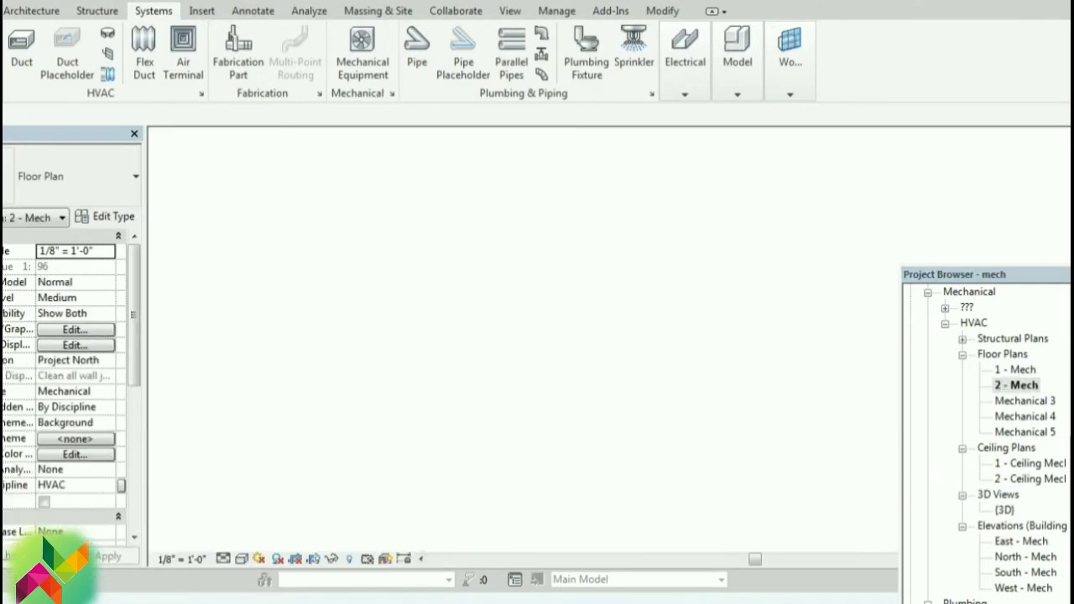
{"action": "left_click", "coordinate": [684, 84]}
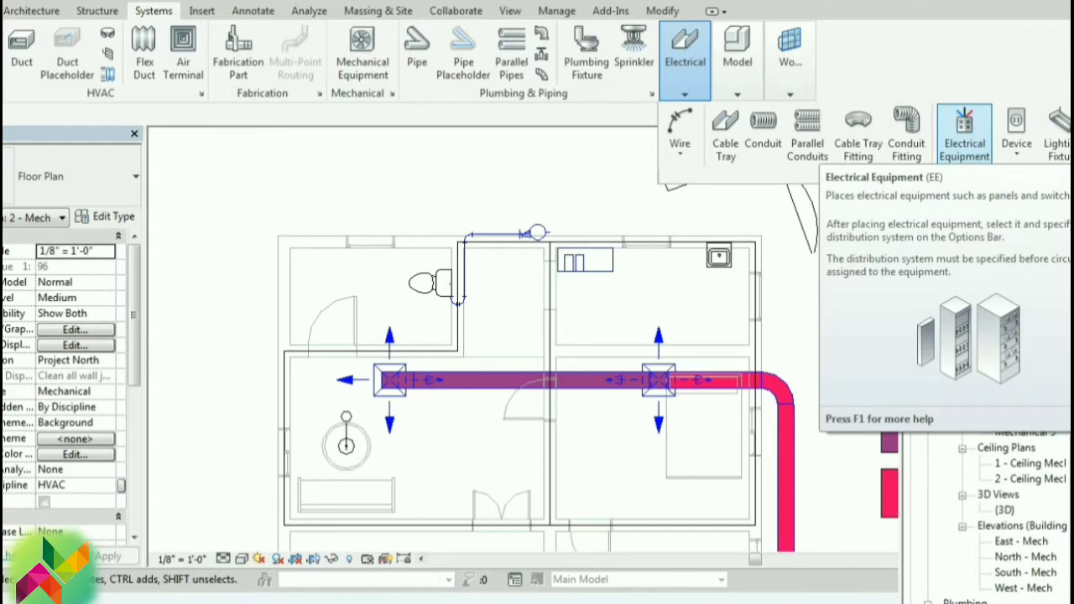
{"action": "left_click", "coordinate": [1016, 161]}
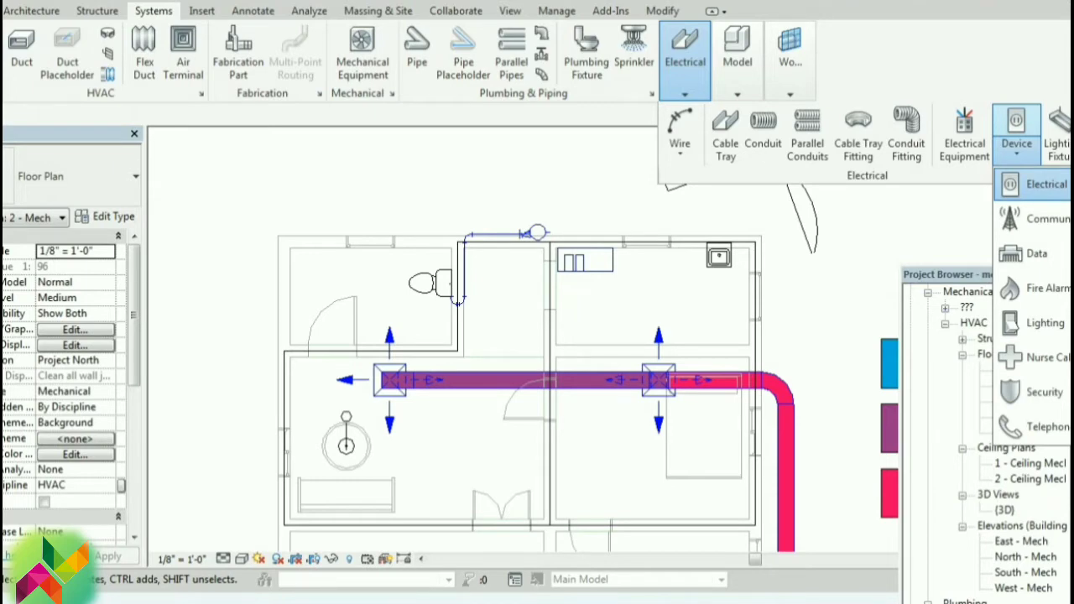
{"action": "left_click", "coordinate": [746, 113]}
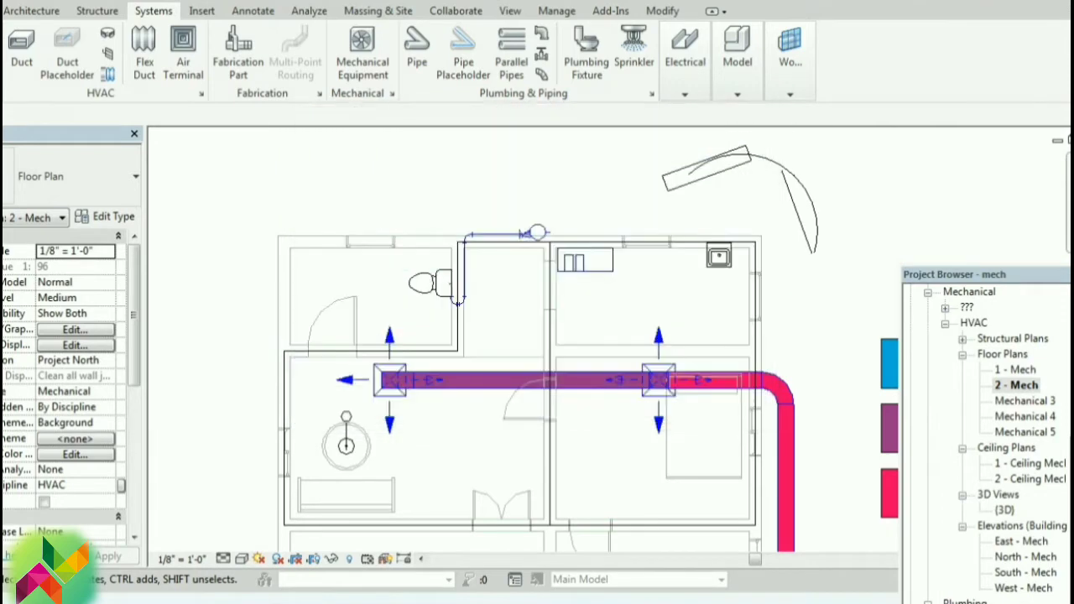
{"action": "mouse_move", "coordinate": [686, 63]}
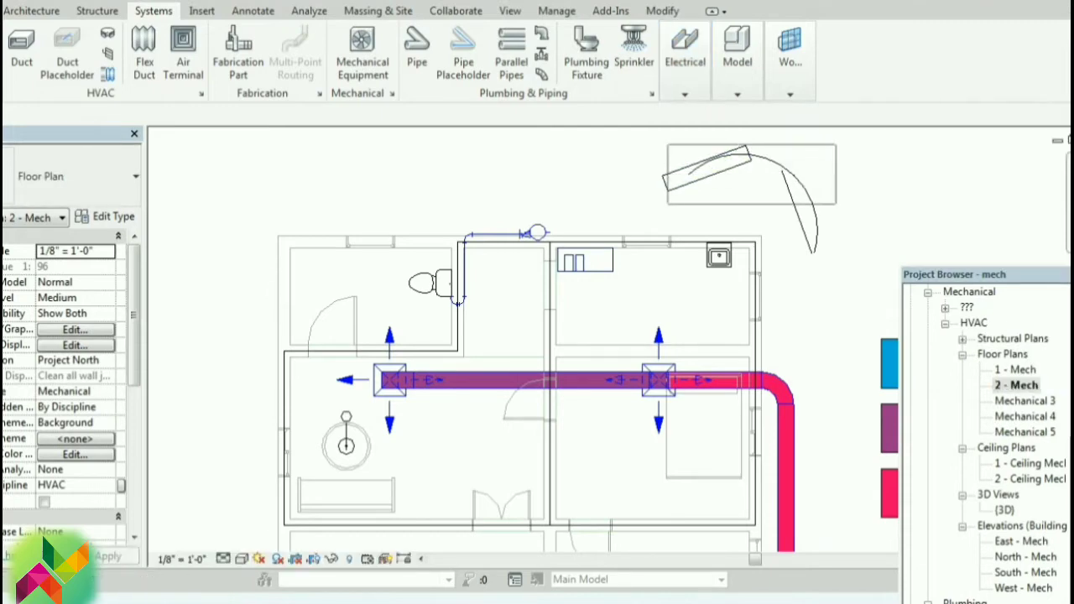
- Delete the arc wire, the conduit and the cable tray outside the building from the 2 - Mech floor plan
{"action": "left_click", "coordinate": [780, 166]}
{"action": "right_click", "coordinate": [814, 169]}
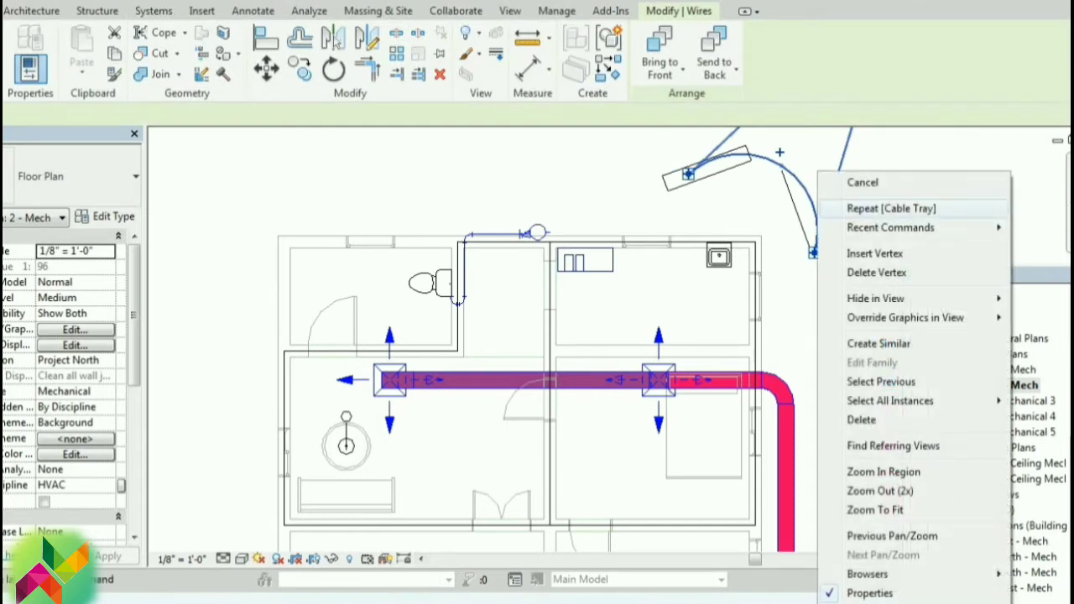
{"action": "left_click", "coordinate": [864, 419]}
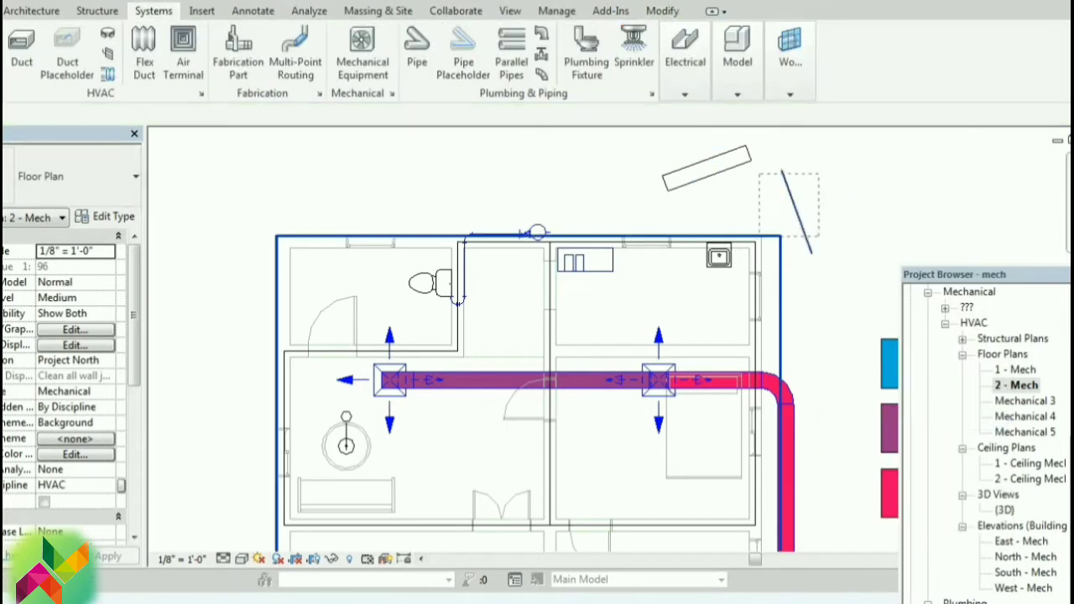
{"action": "left_click", "coordinate": [797, 210]}
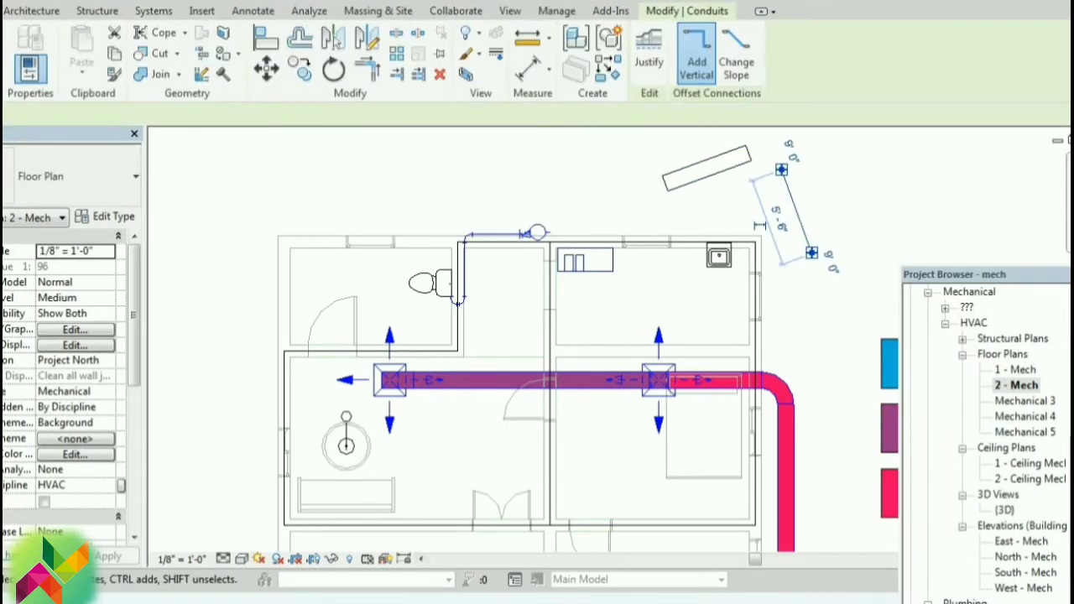
{"action": "right_click", "coordinate": [812, 172]}
{"action": "left_click", "coordinate": [856, 374]}
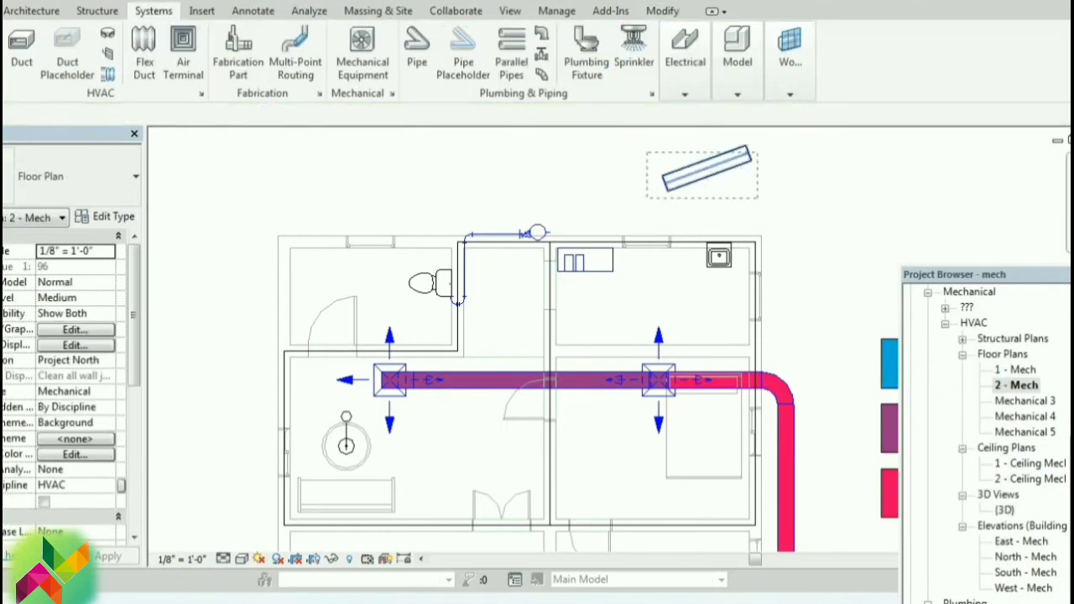
{"action": "left_click", "coordinate": [705, 169]}
{"action": "right_click", "coordinate": [648, 154]}
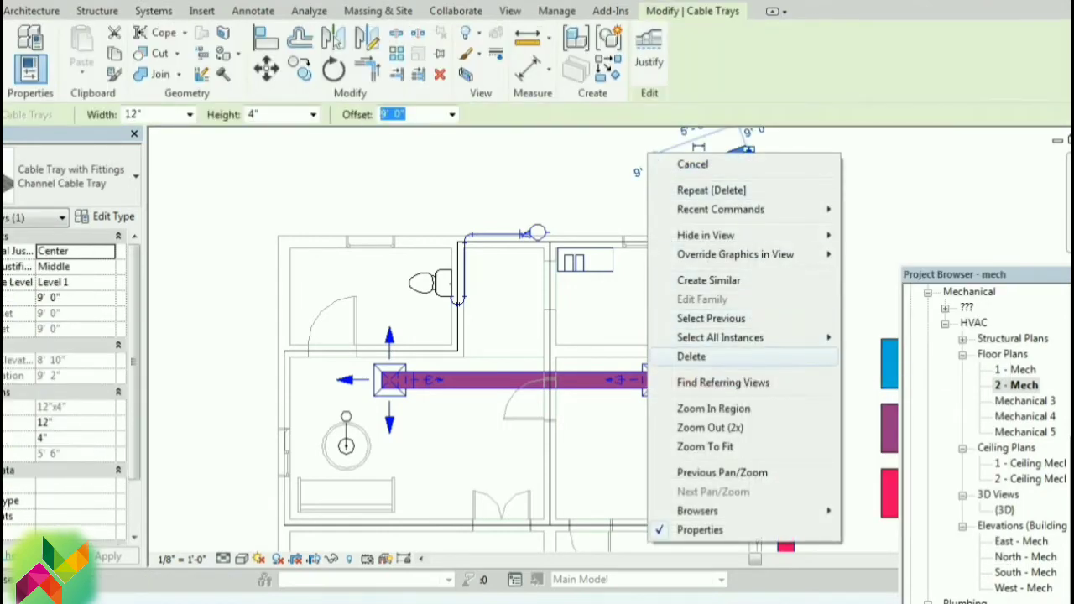
{"action": "left_click", "coordinate": [691, 355]}
{"action": "scroll", "coordinate": [778, 210], "scroll_direction": "down", "scroll_amount": 3}
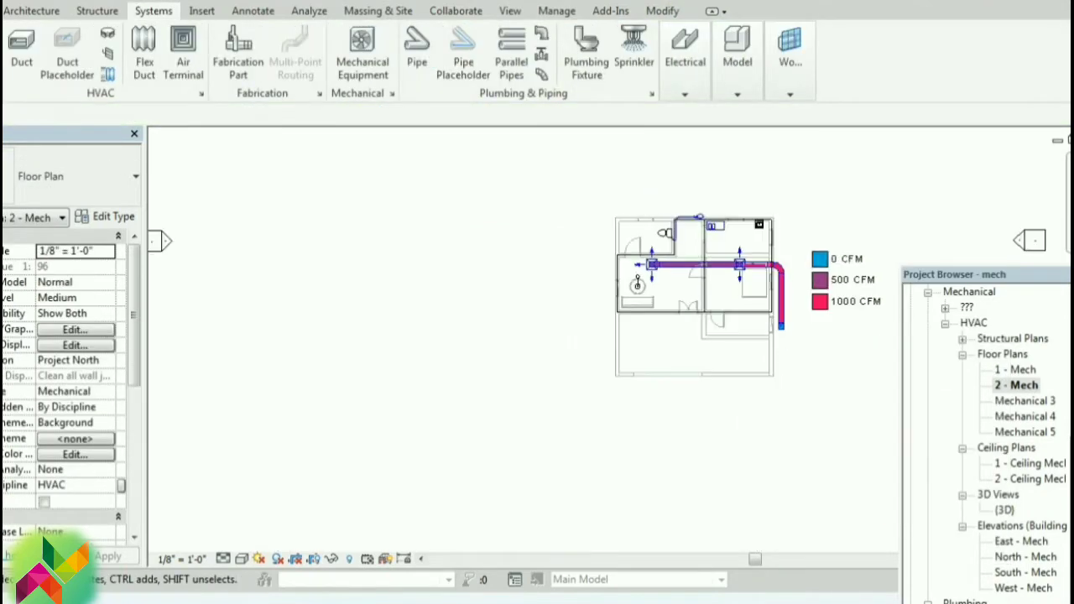
{"action": "scroll", "coordinate": [817, 368], "scroll_direction": "up", "scroll_amount": 2}
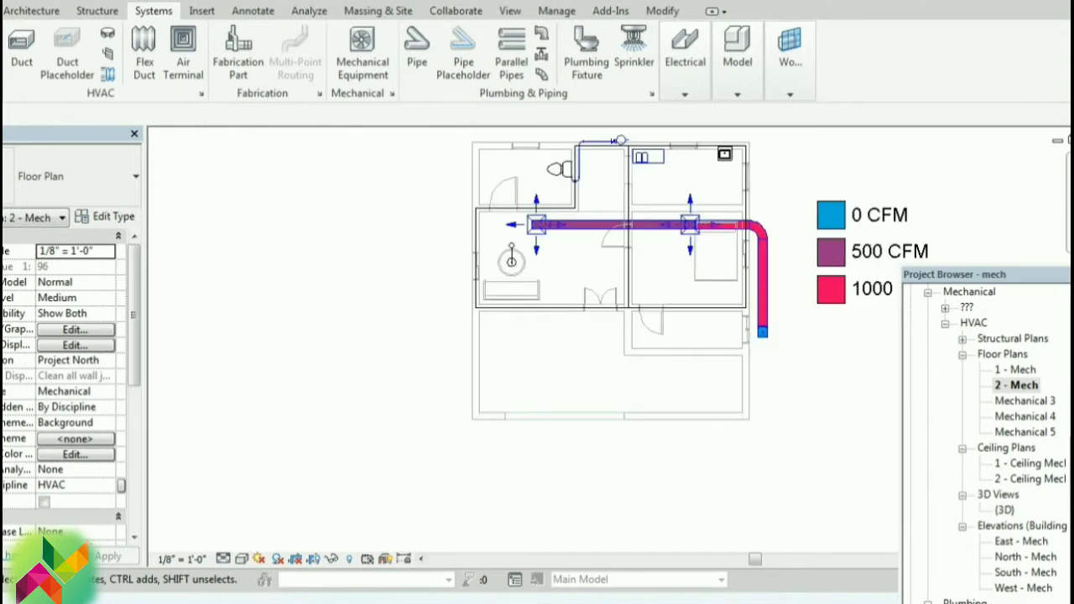
{"action": "scroll", "coordinate": [710, 125], "scroll_direction": "up", "scroll_amount": 1}
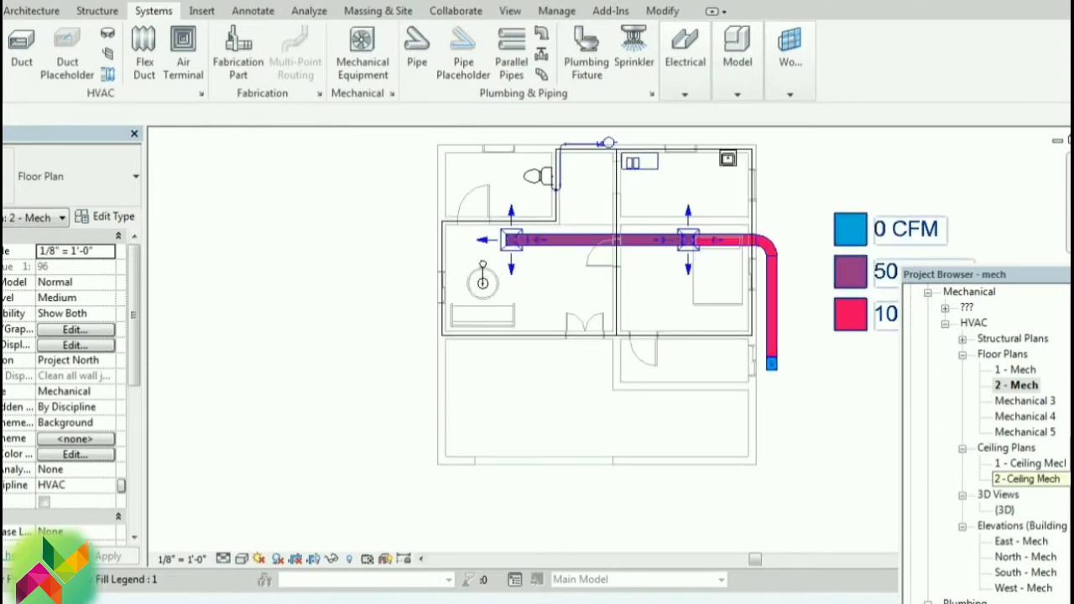
{"action": "double_click", "coordinate": [1027, 479]}
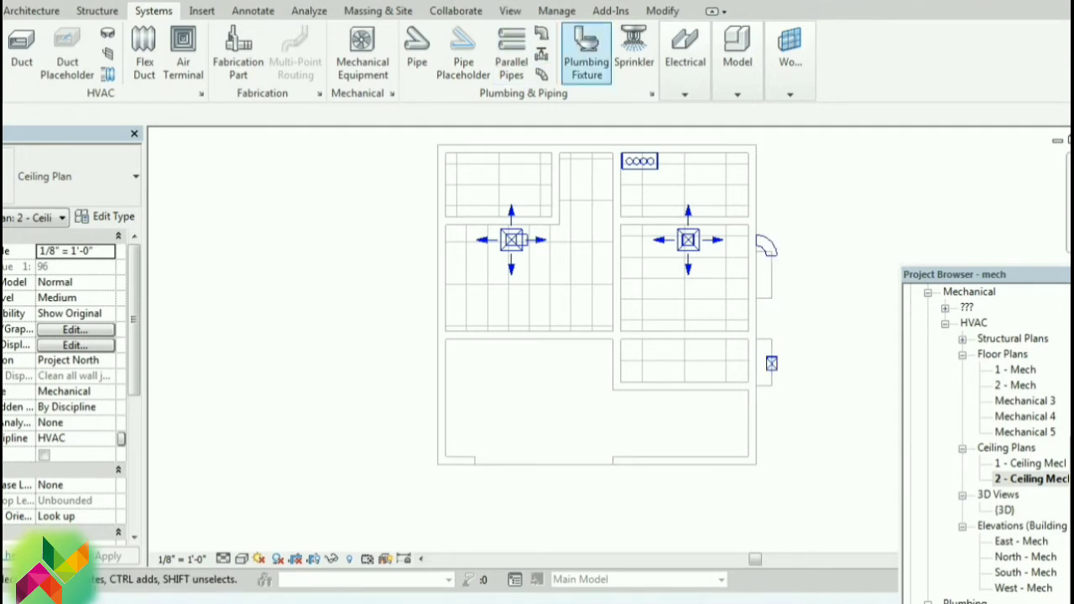
{"action": "mouse_move", "coordinate": [738, 63]}
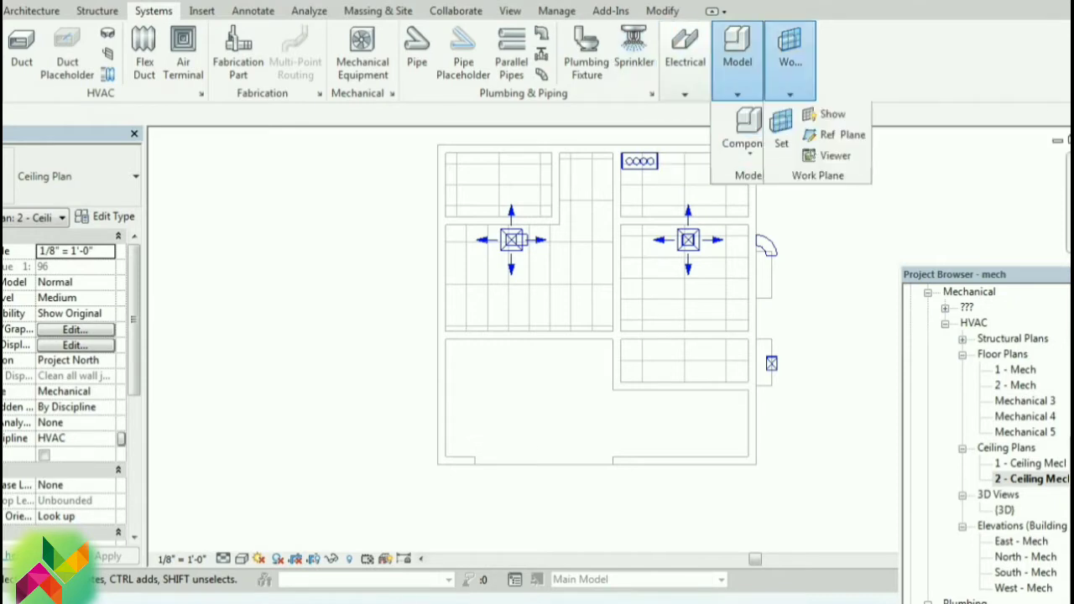
{"action": "mouse_move", "coordinate": [684, 63]}
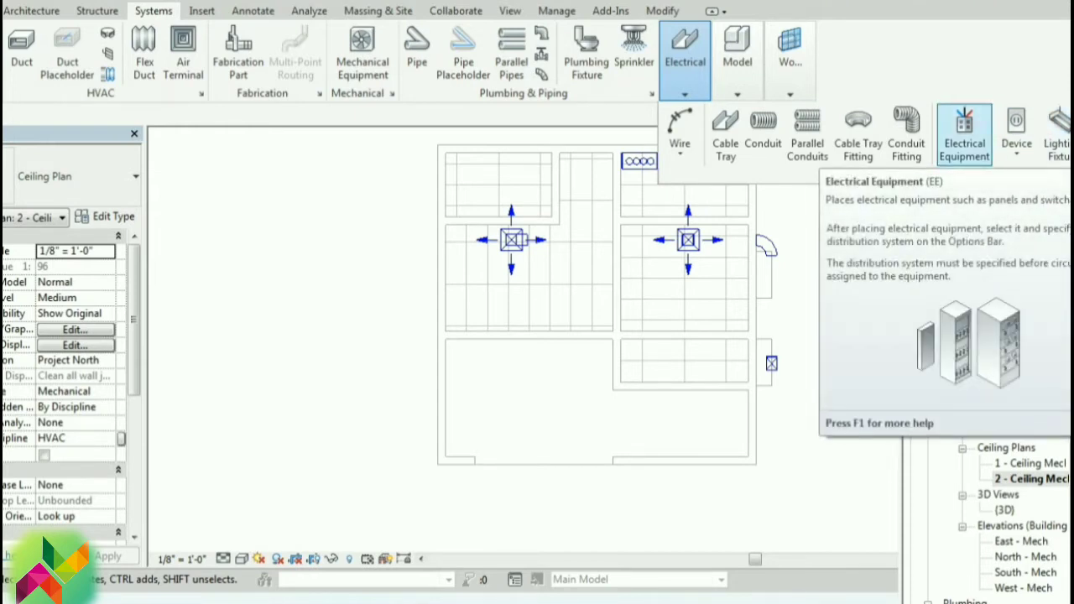
{"action": "left_click", "coordinate": [964, 134]}
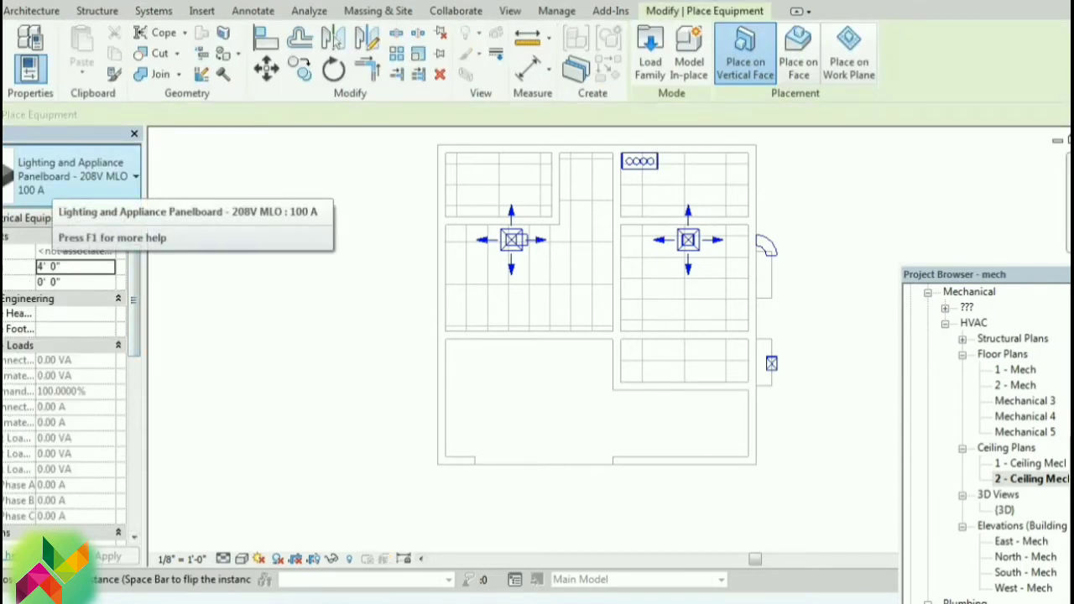
{"action": "left_click", "coordinate": [76, 176]}
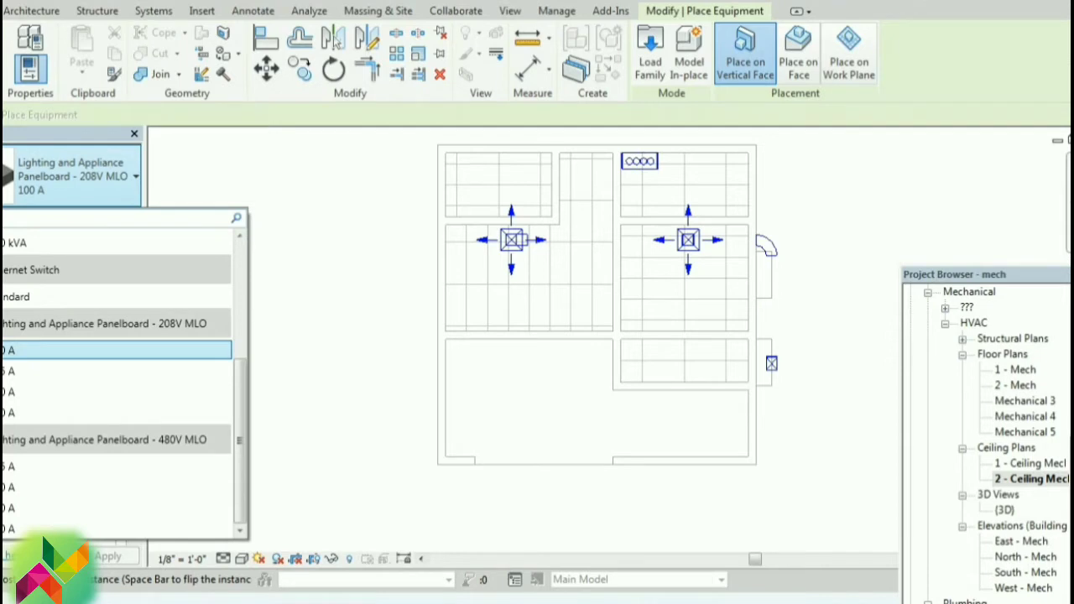
{"action": "left_click", "coordinate": [75, 177]}
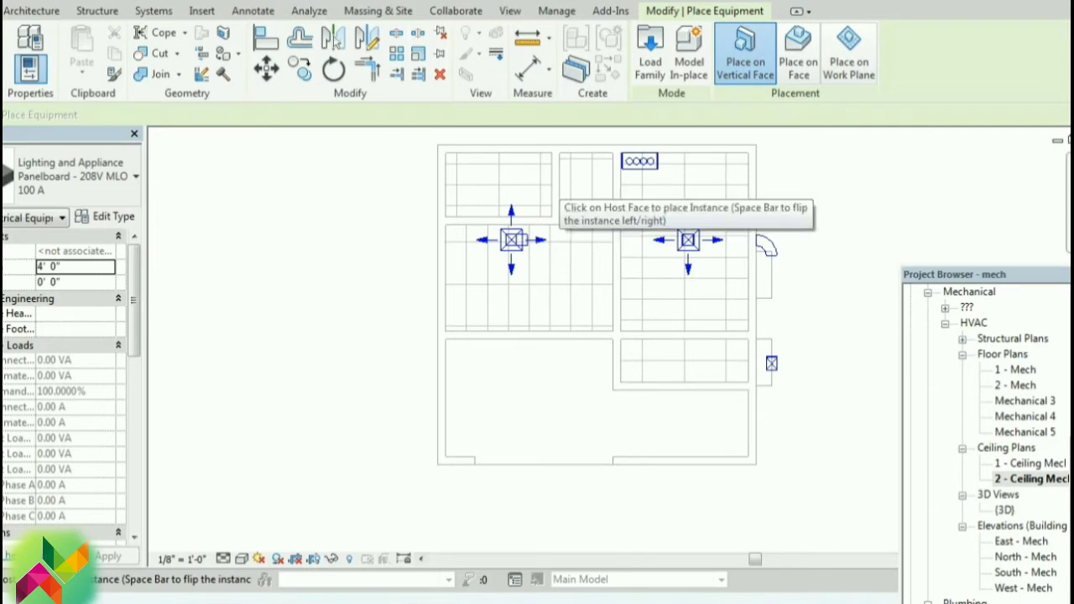
{"action": "key", "text": "Escape"}
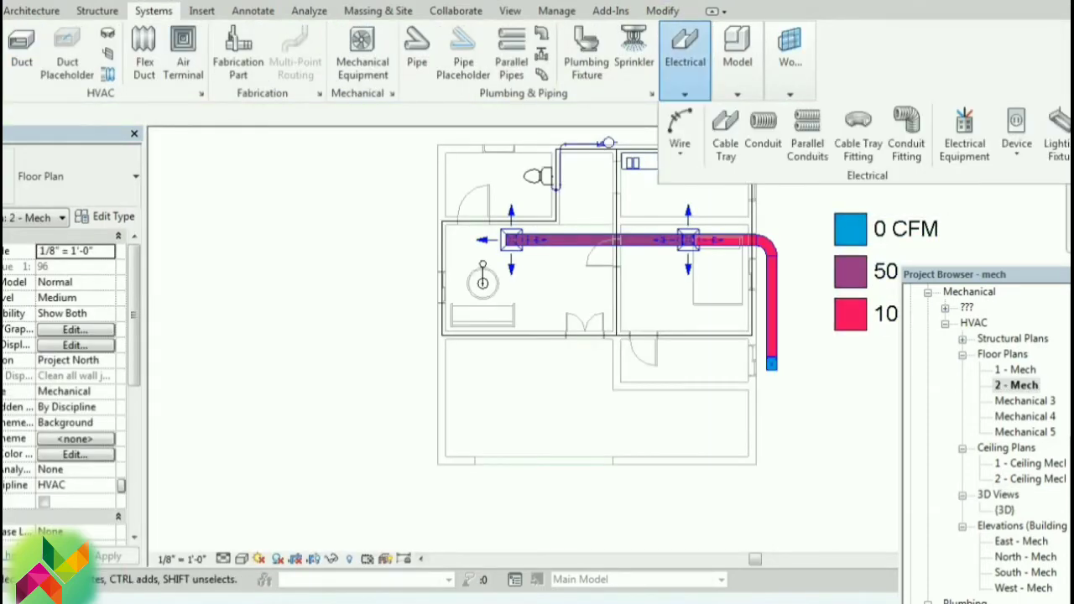
- Place four 100 A, 208V MLO panelboards in the 2 - Mech floor plan on the bathroom, living room, lower-right room and upper-right partition walls
{"action": "mouse_move", "coordinate": [736, 63]}
{"action": "mouse_move", "coordinate": [684, 59]}
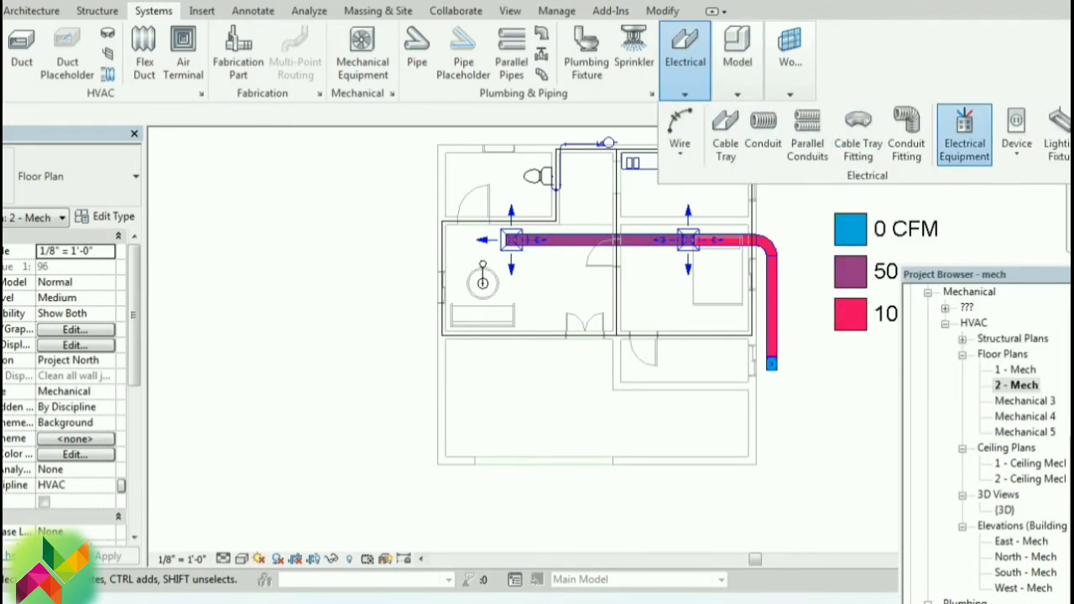
{"action": "left_click", "coordinate": [964, 130]}
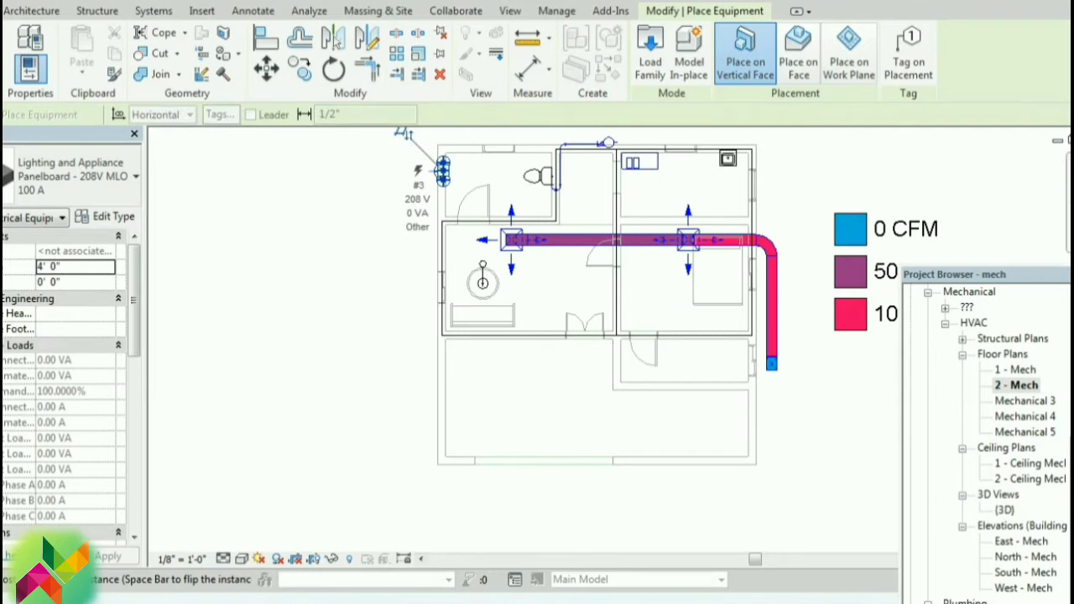
{"action": "left_click", "coordinate": [403, 133]}
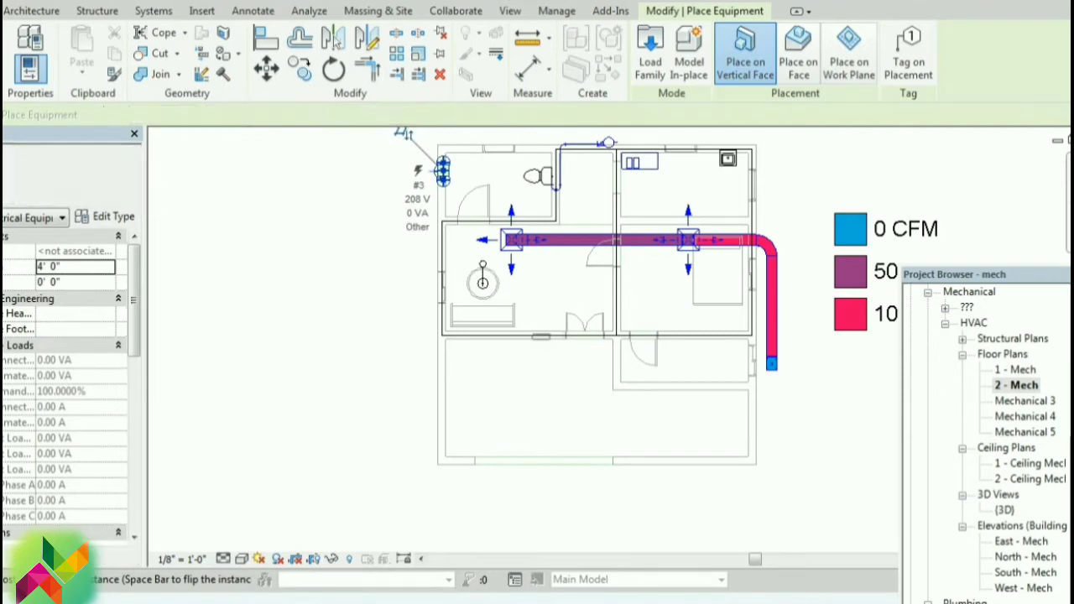
{"action": "left_click", "coordinate": [500, 295]}
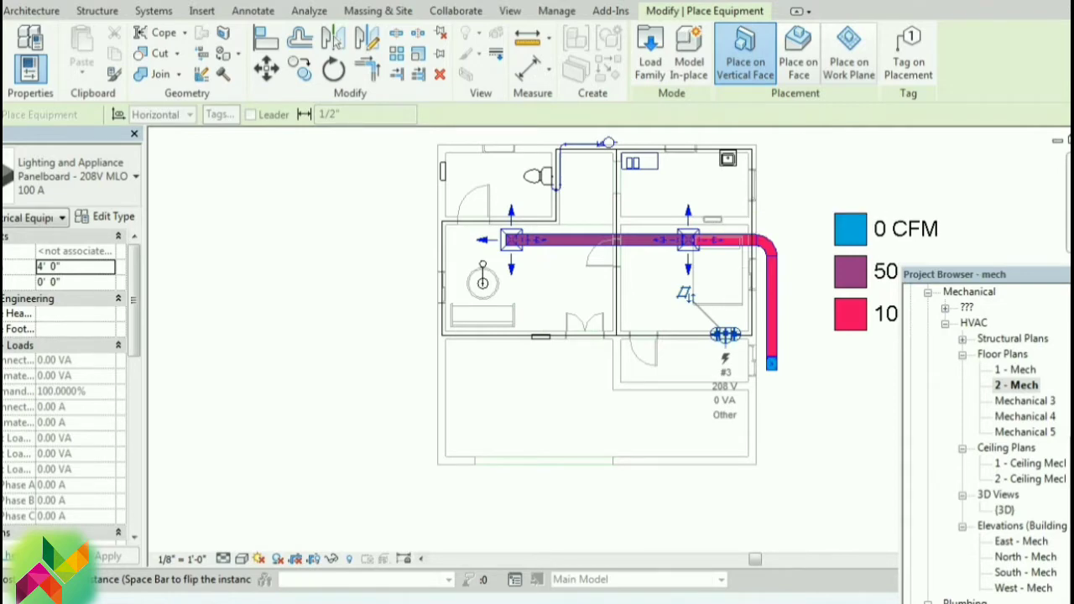
{"action": "left_click", "coordinate": [712, 219]}
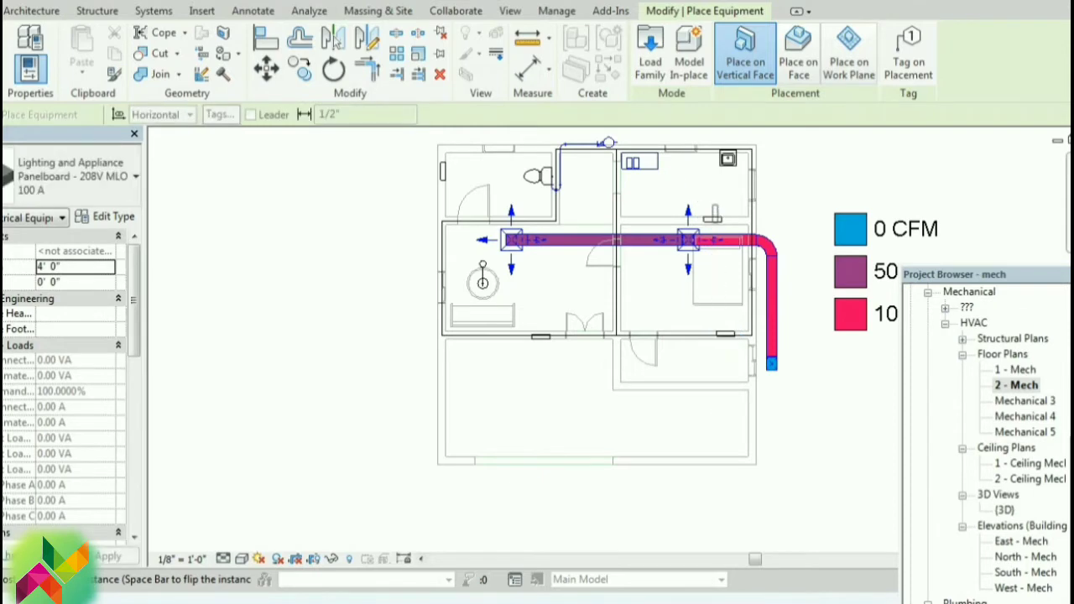
{"action": "key", "text": "Escape"}
{"action": "key", "text": "Escape"}
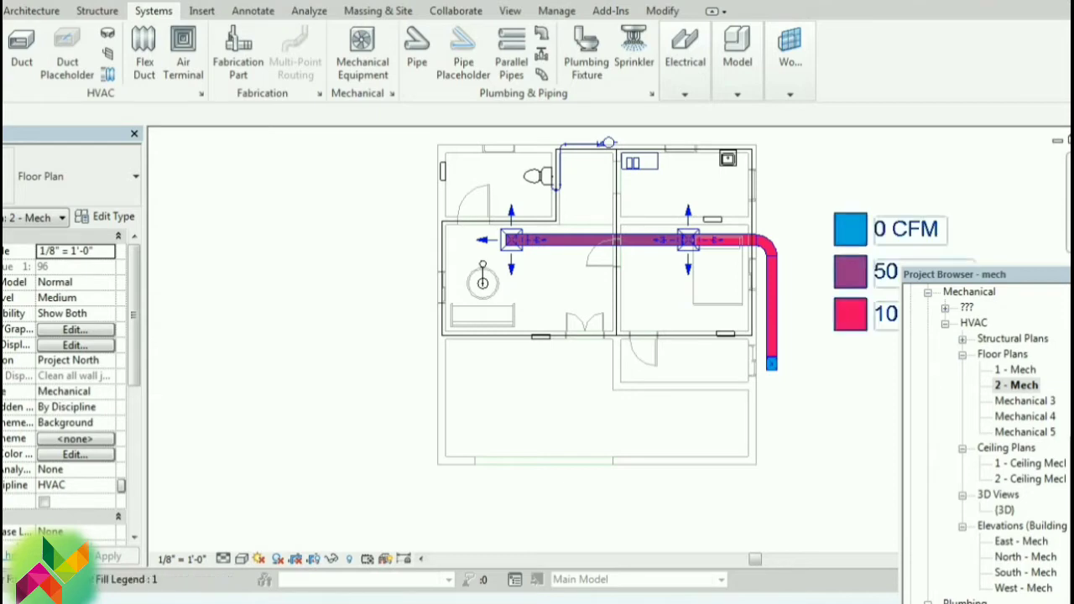
- In the 2 - Ceiling Mech plan, place a 1x4 - 120 plain recessed lighting fixture on the face of the upper-left room's ceiling
{"action": "double_click", "coordinate": [1027, 479]}
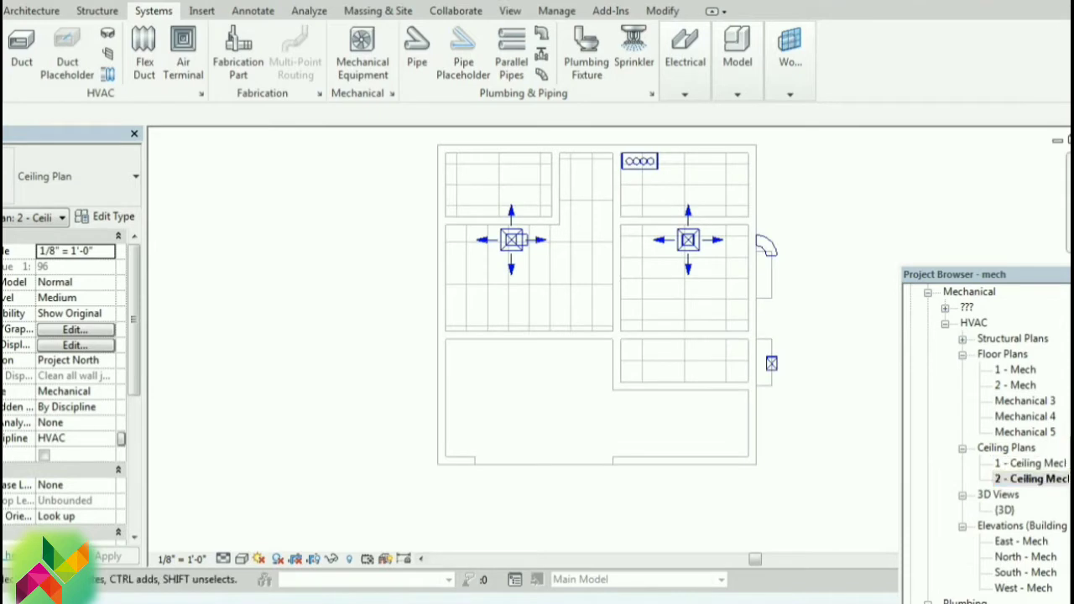
{"action": "left_click", "coordinate": [684, 63]}
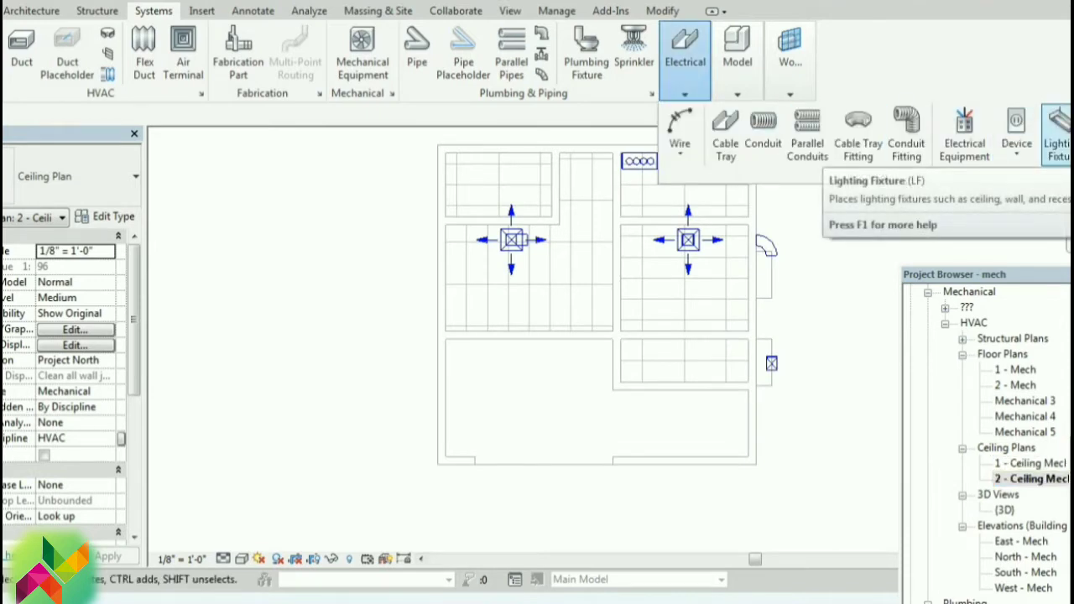
{"action": "left_click", "coordinate": [1055, 134]}
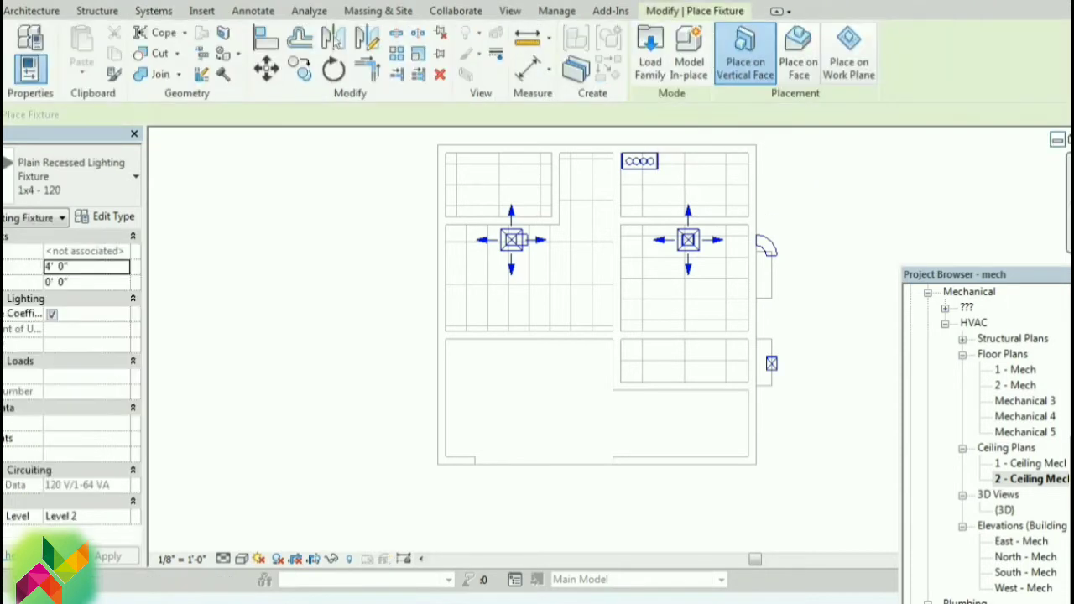
{"action": "left_click", "coordinate": [76, 176]}
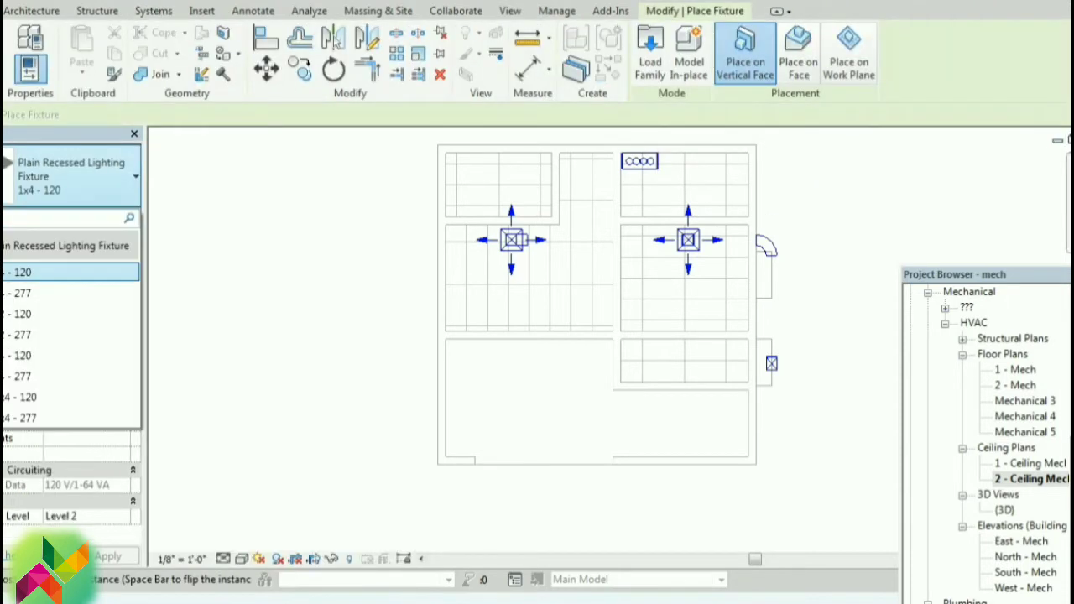
{"action": "left_click", "coordinate": [76, 176]}
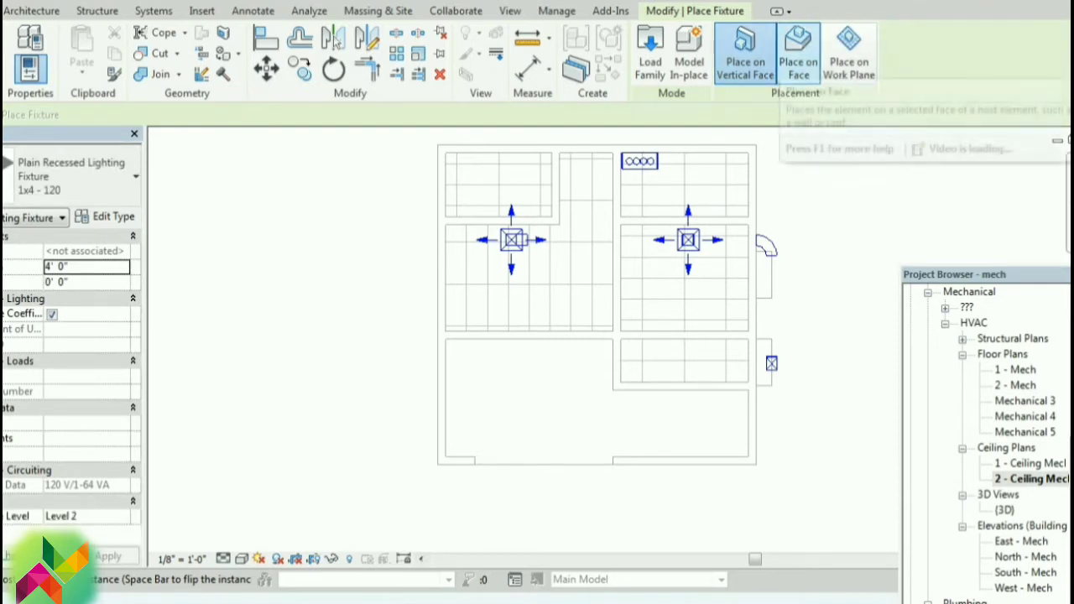
{"action": "left_click", "coordinate": [798, 52]}
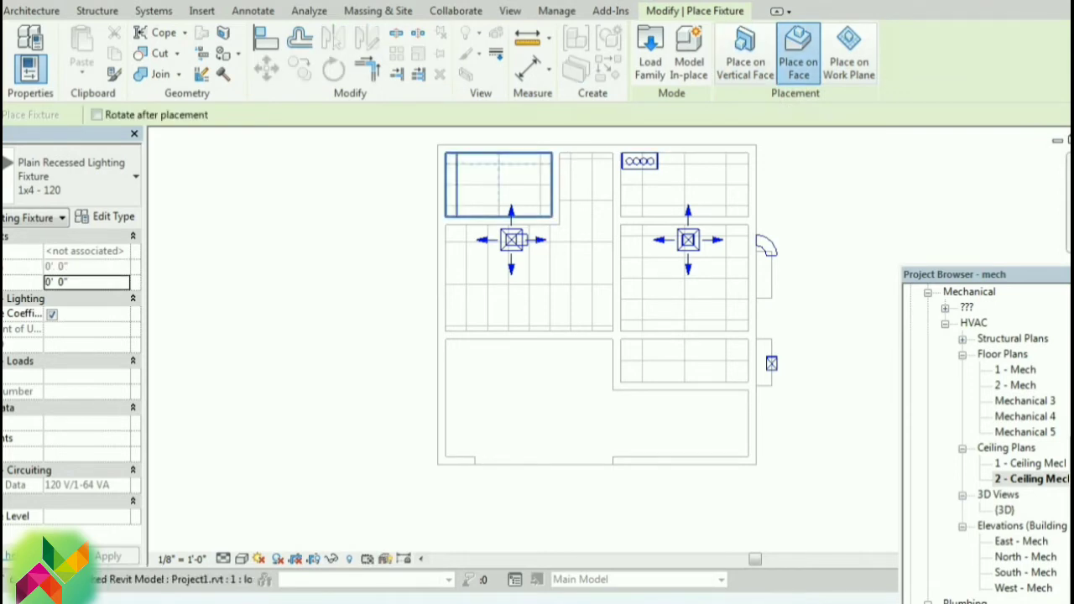
{"action": "left_click", "coordinate": [498, 185]}
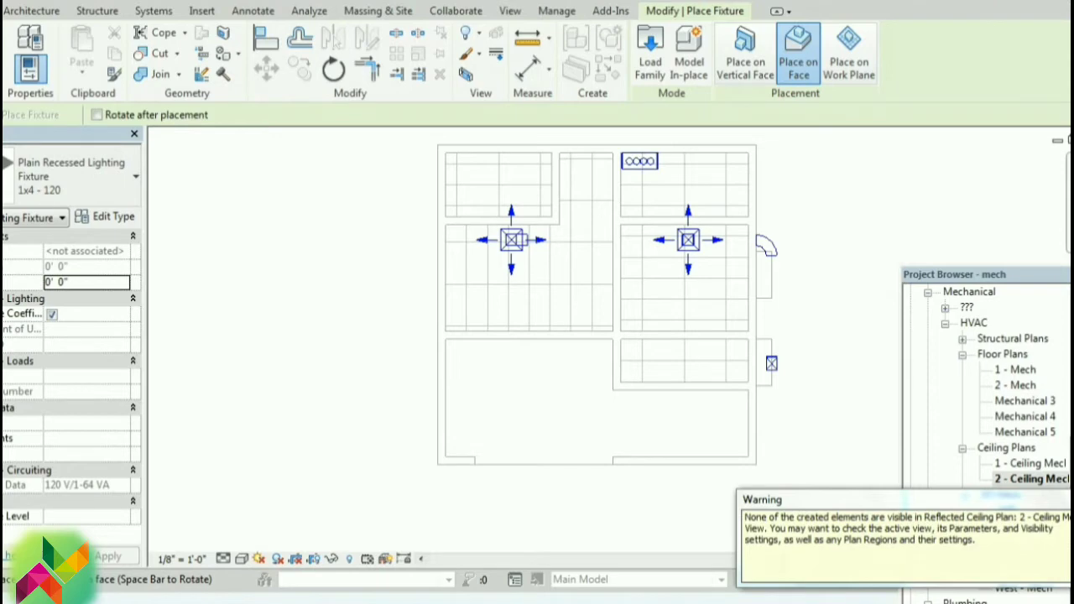
- In the 2 - Mech floor plan, move the bathroom's recessed lighting fixture away from the toilet to just above the door swing
{"action": "double_click", "coordinate": [1016, 385]}
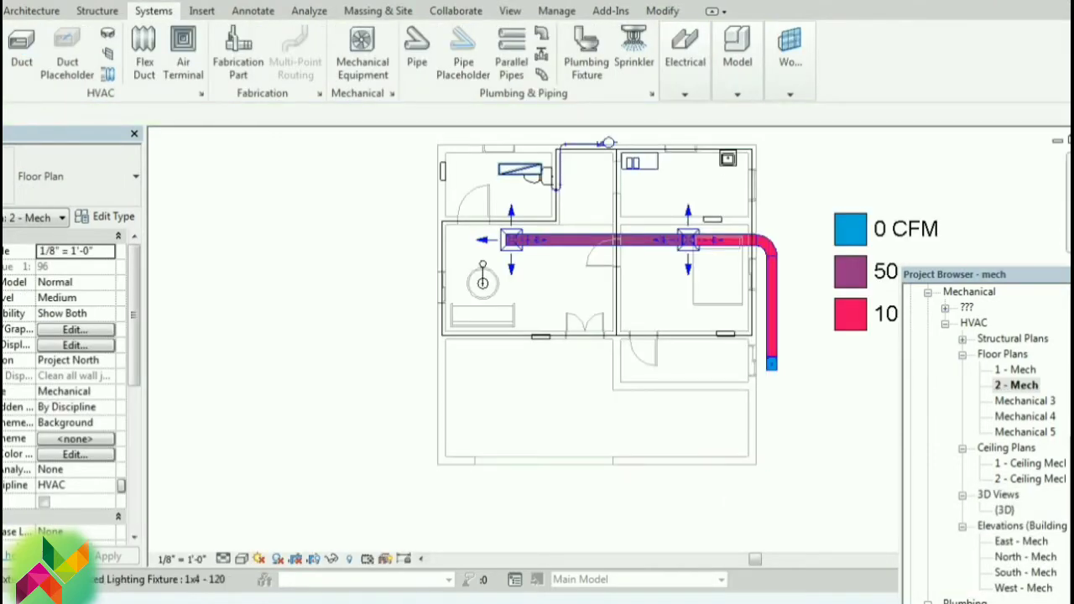
{"action": "scroll", "coordinate": [510, 171], "scroll_direction": "up", "scroll_amount": 2}
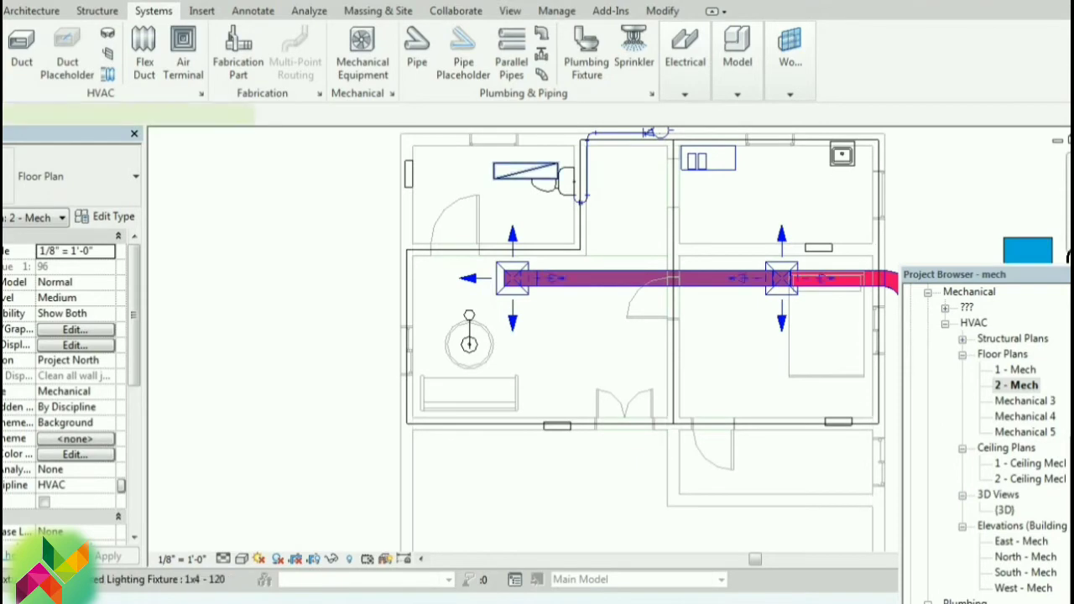
{"action": "left_click", "coordinate": [524, 171]}
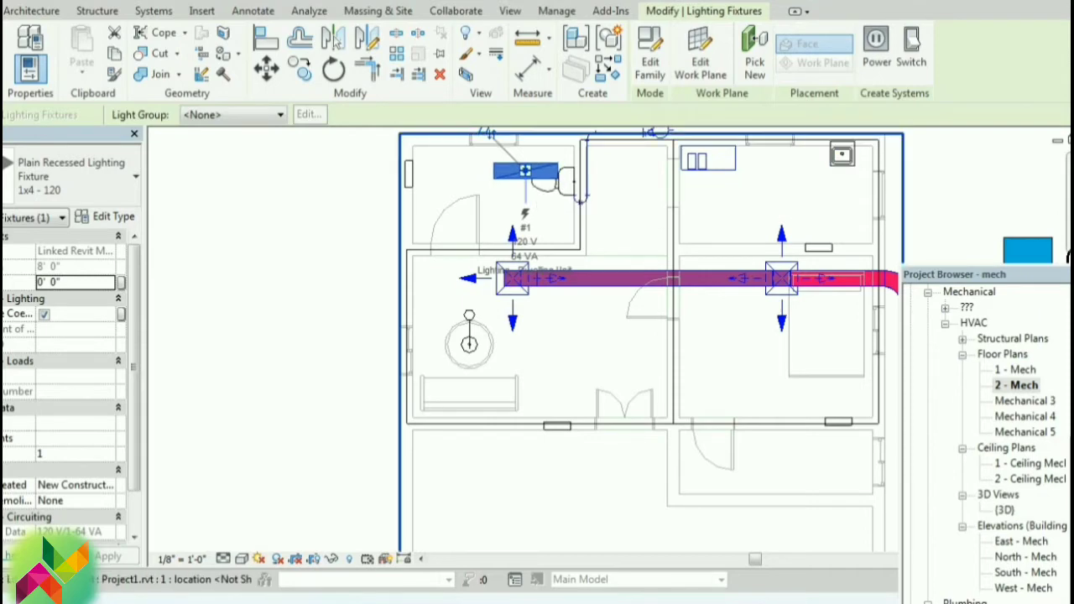
{"action": "key", "text": "Escape"}
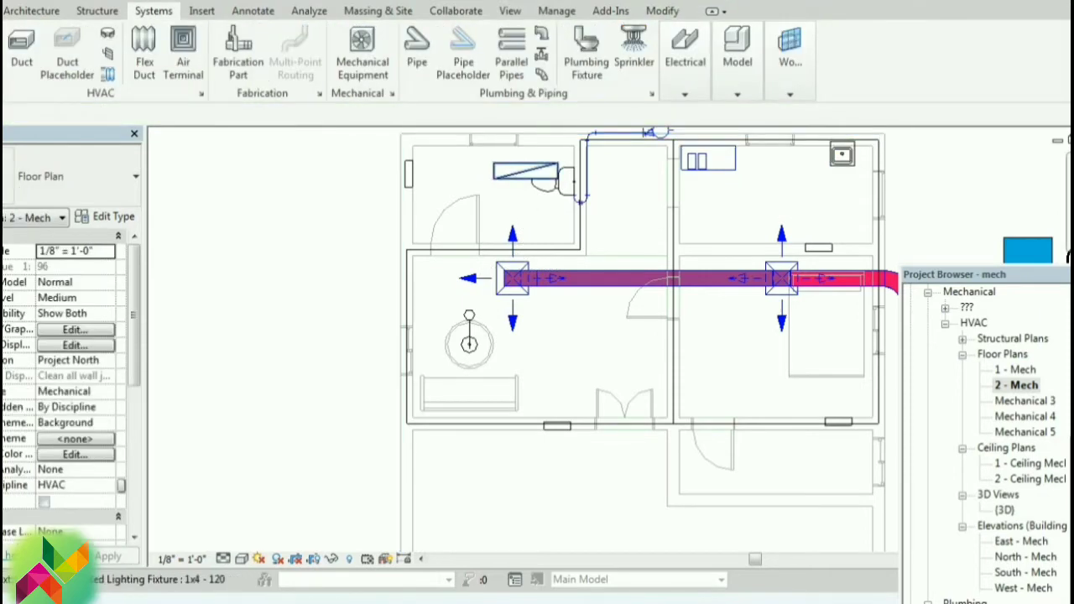
{"action": "left_click", "coordinate": [525, 171]}
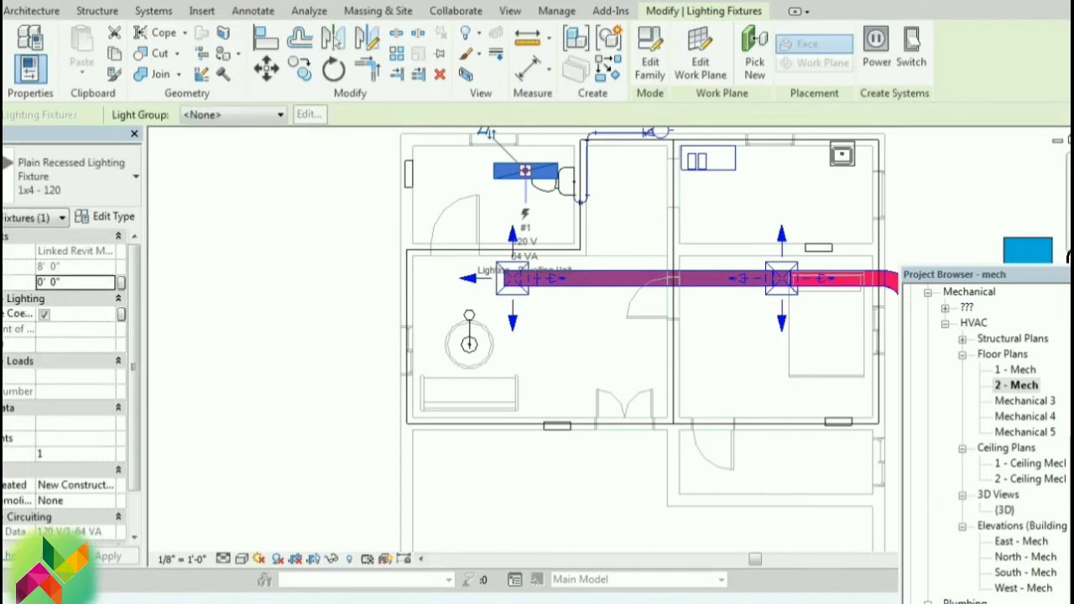
{"action": "left_click_drag", "start_coordinate": [525, 171], "coordinate": [459, 162]}
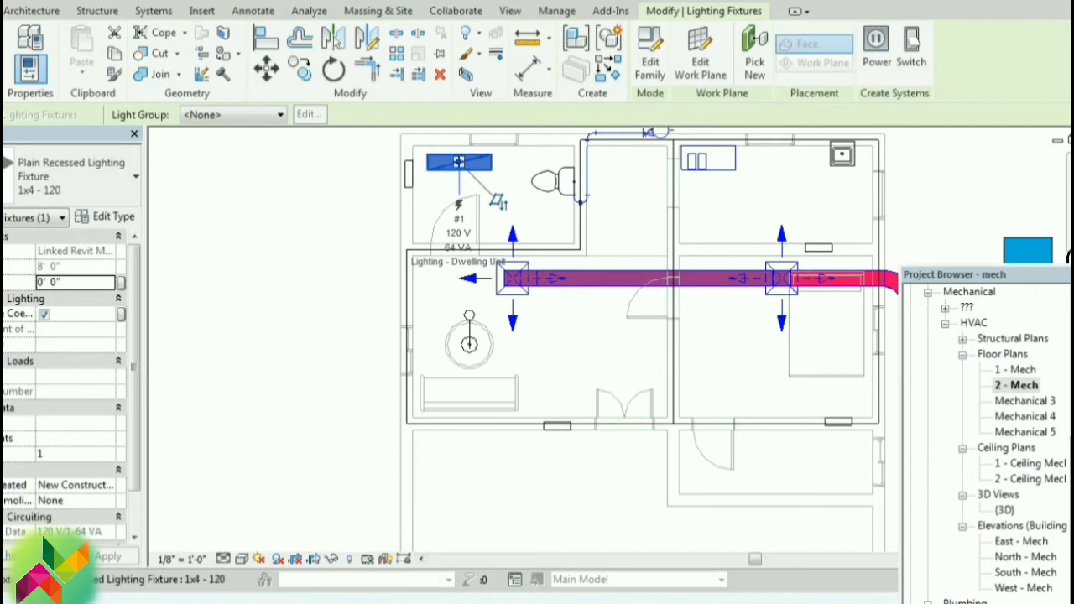
{"action": "left_click_drag", "start_coordinate": [459, 162], "coordinate": [478, 186]}
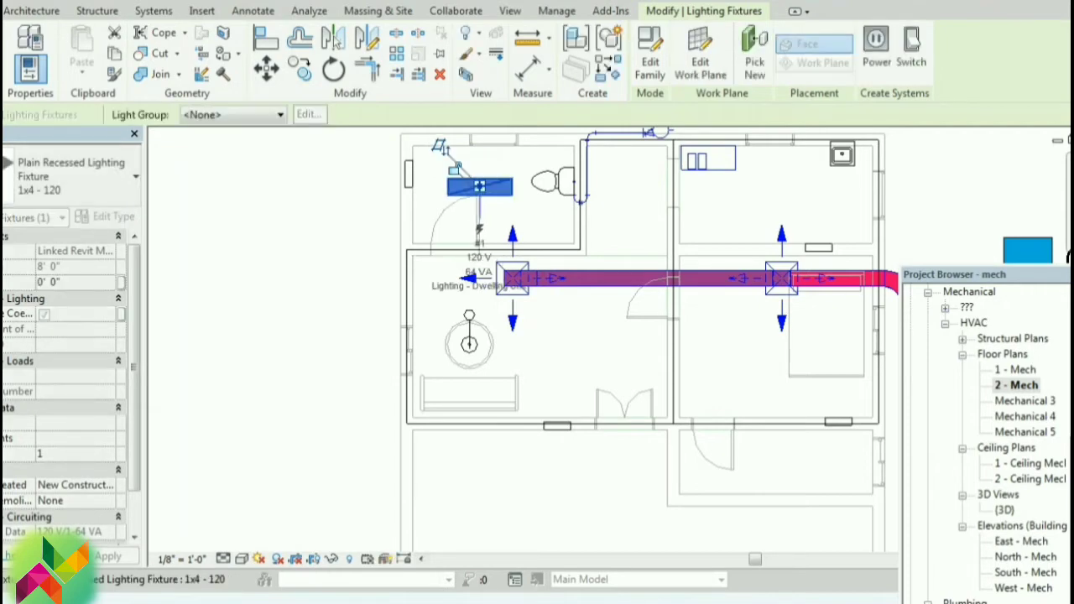
{"action": "key", "text": "Escape"}
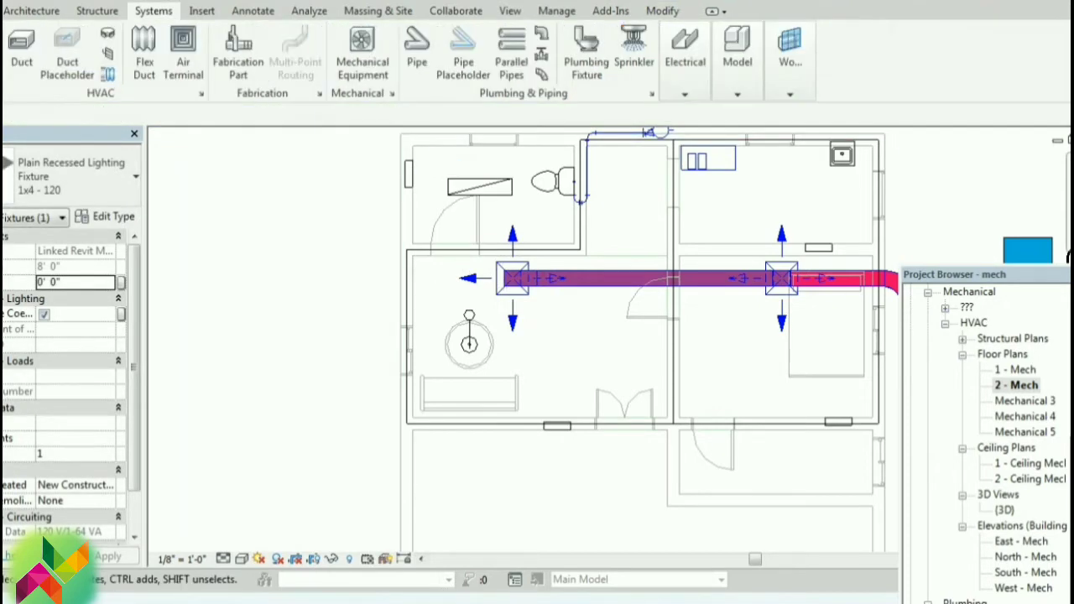
- Try to place a 1x4 - 120 plain recessed lighting fixture on a face in the 2 - Mech floor plan's upper-right room
{"action": "left_click", "coordinate": [684, 69]}
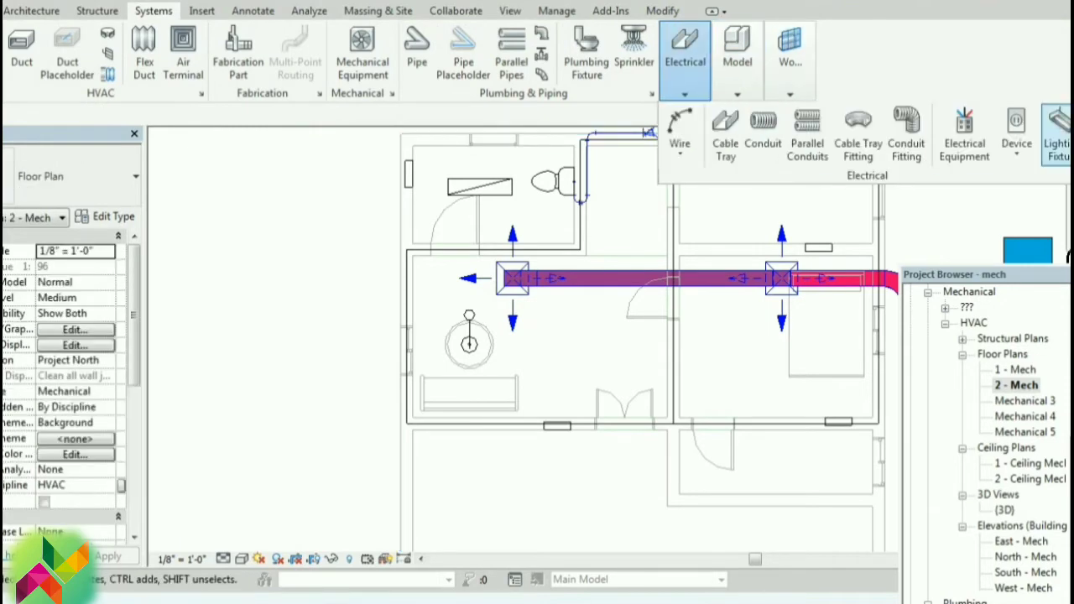
{"action": "left_click", "coordinate": [1058, 134]}
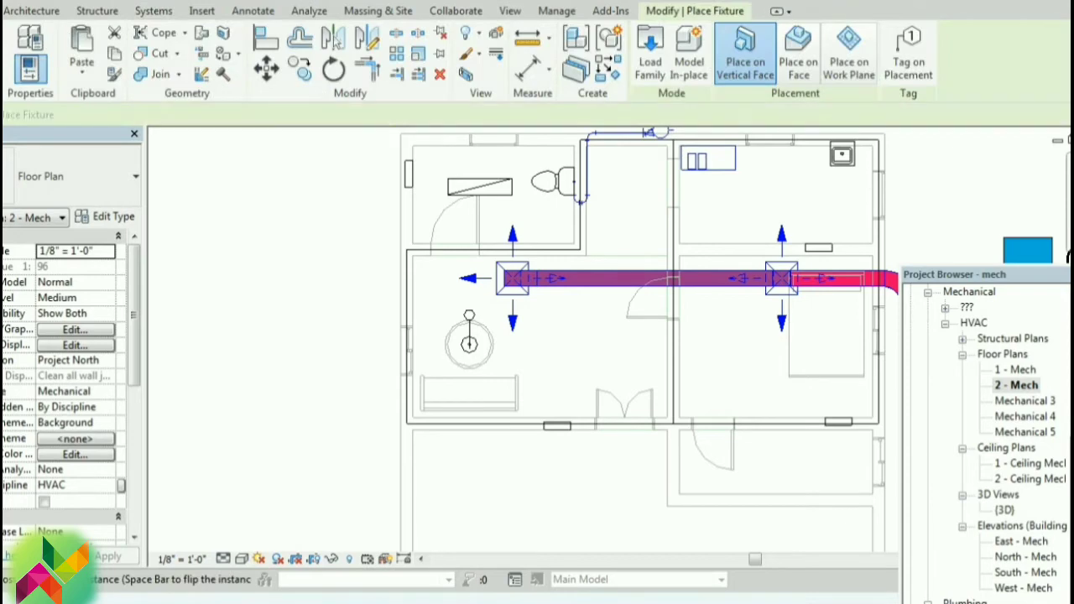
{"action": "left_click", "coordinate": [797, 55]}
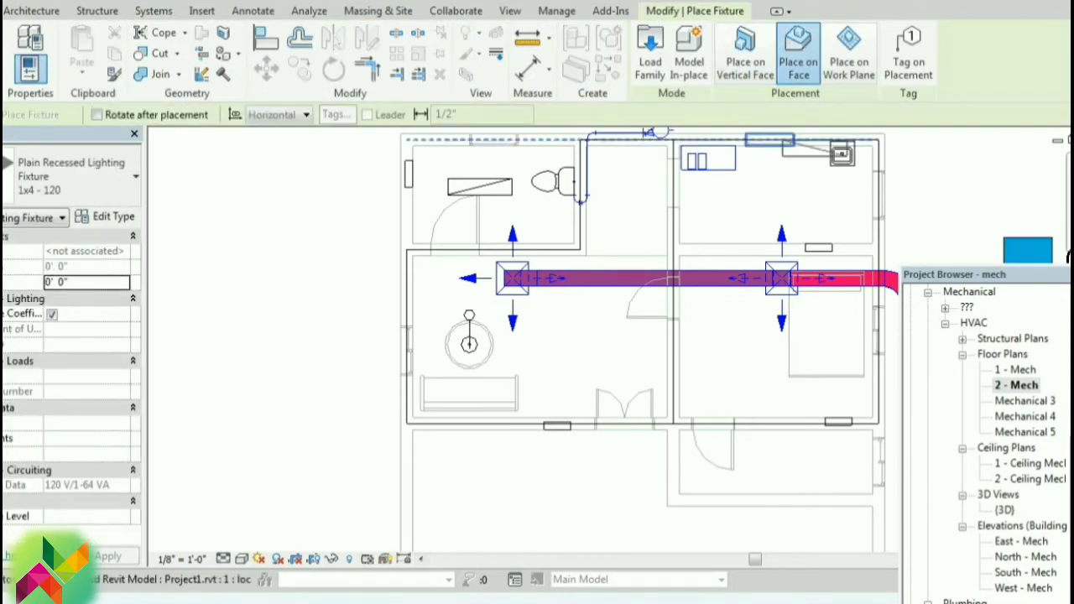
{"action": "left_click", "coordinate": [781, 194]}
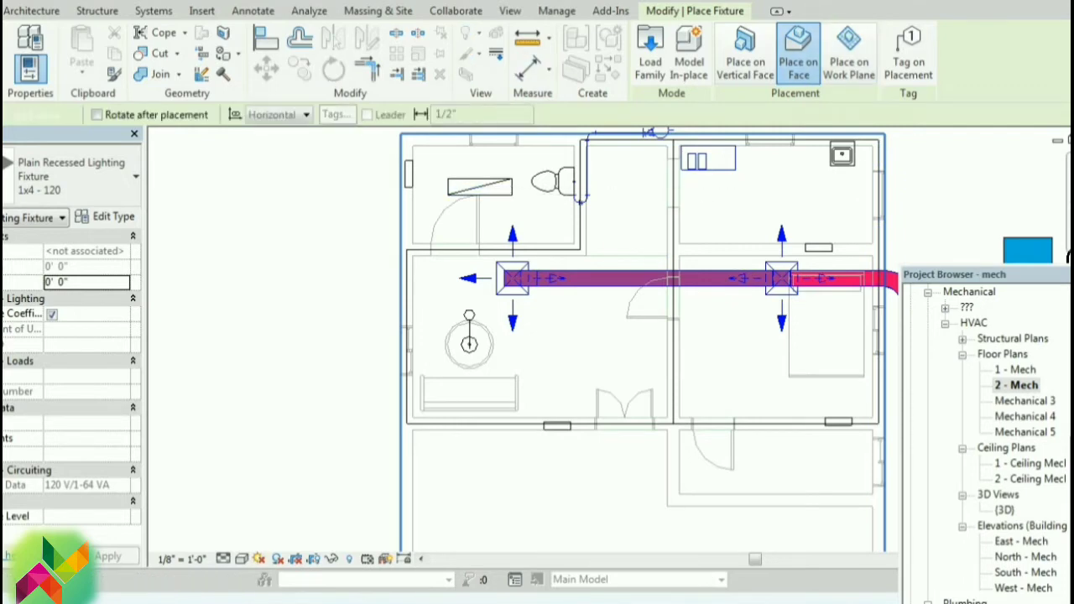
{"action": "left_click", "coordinate": [71, 176]}
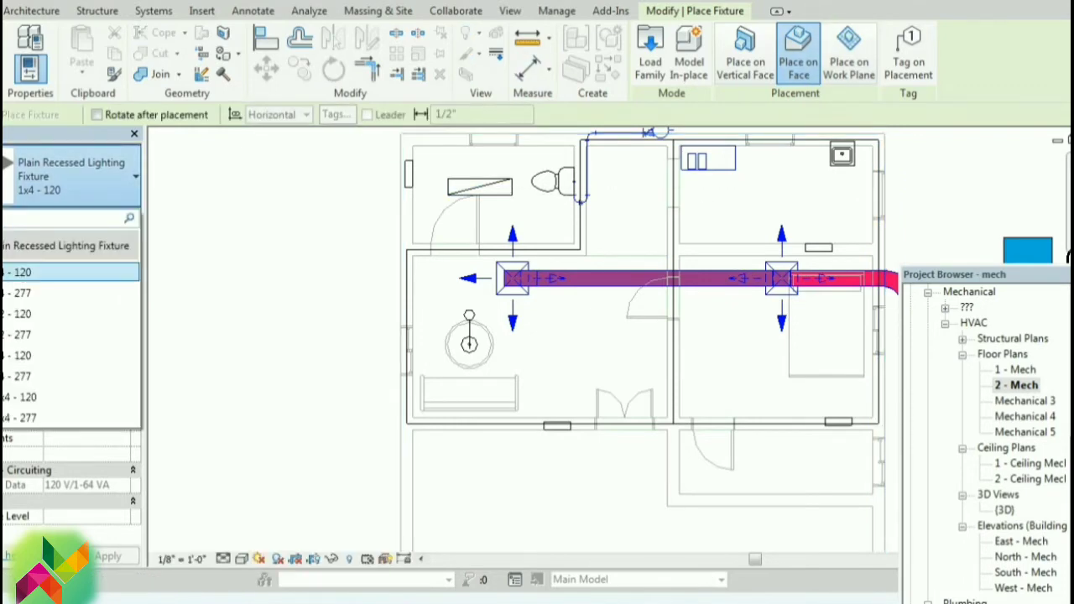
{"action": "left_click", "coordinate": [71, 272]}
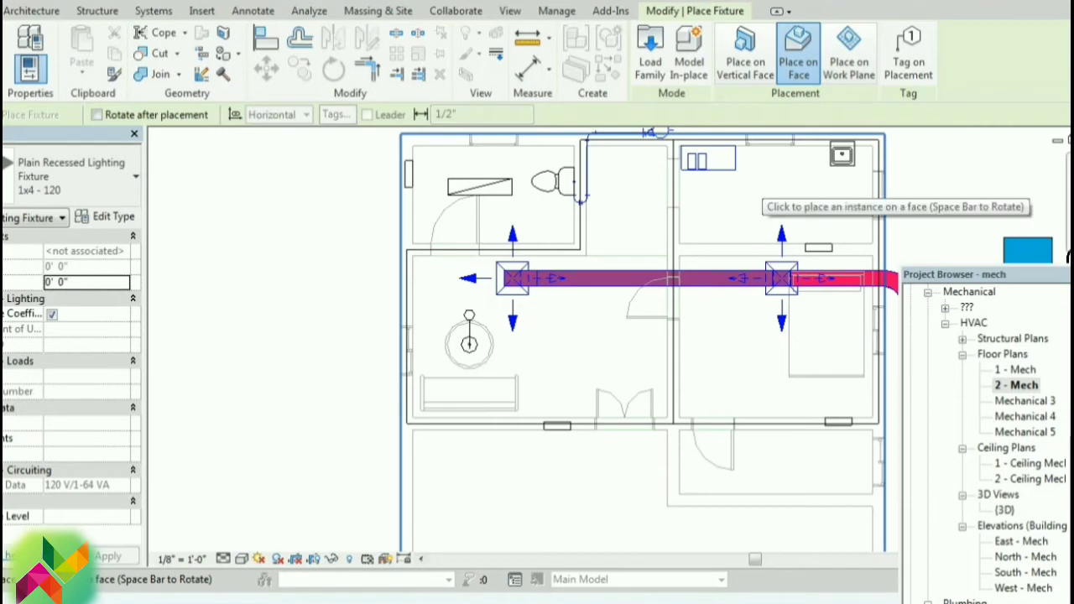
{"action": "left_click", "coordinate": [771, 194]}
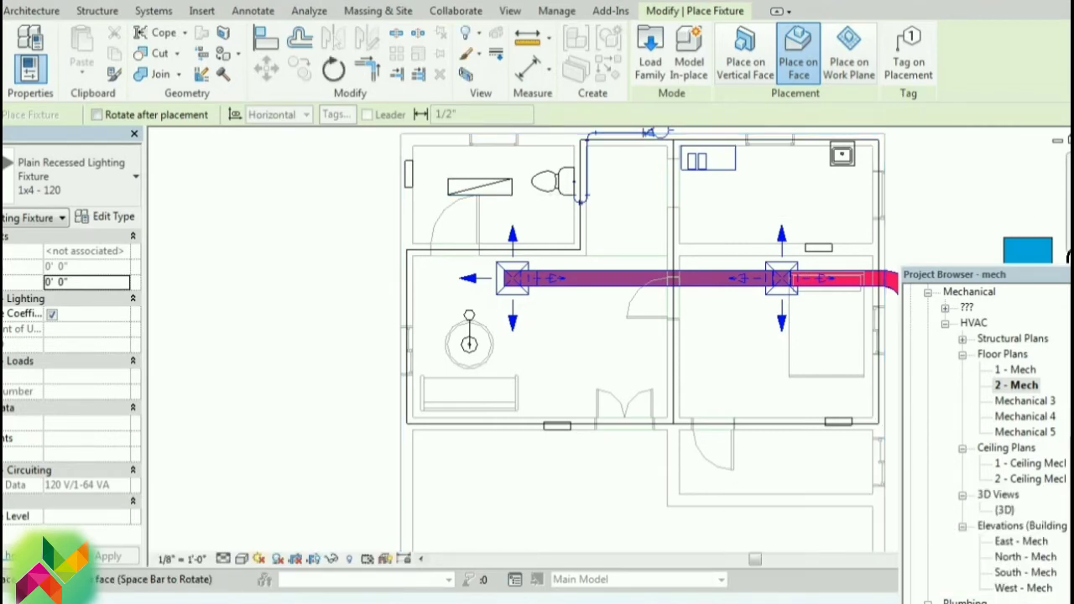
- In the 2 - Ceiling Mech plan, place a 1x4 - 120 plain recessed lighting fixture on the face of the upper-right room's ceiling
{"action": "left_click", "coordinate": [1025, 478]}
{"action": "double_click", "coordinate": [1027, 479]}
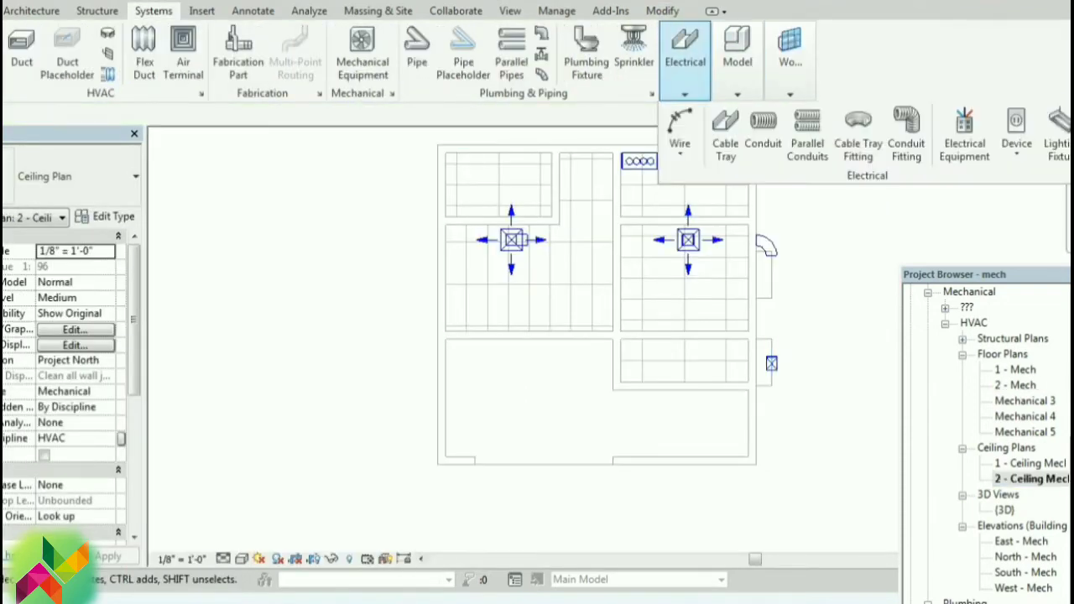
{"action": "mouse_move", "coordinate": [685, 51]}
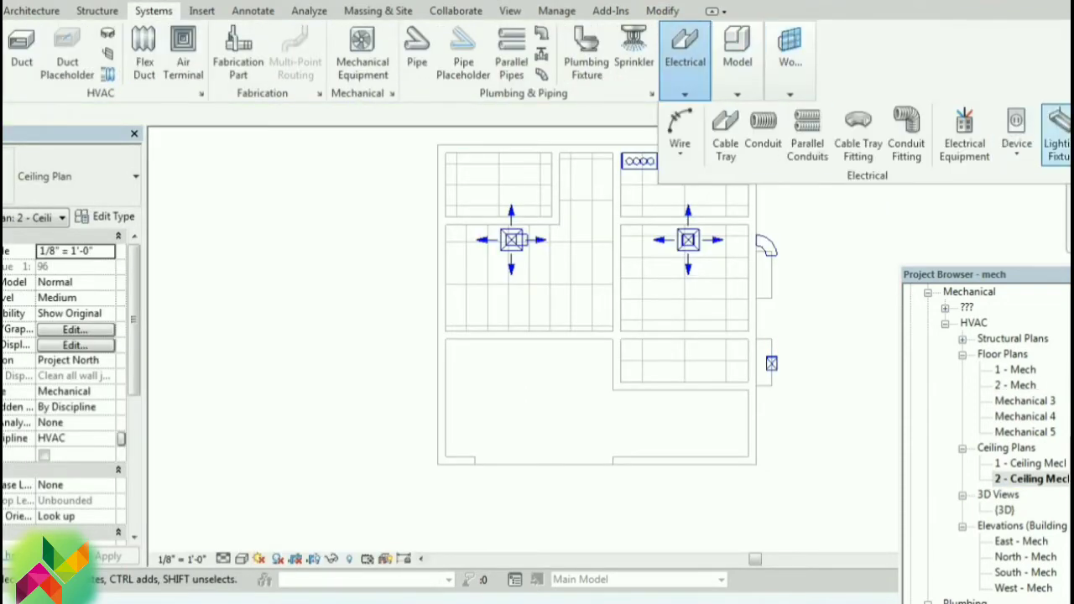
{"action": "left_click", "coordinate": [1053, 143]}
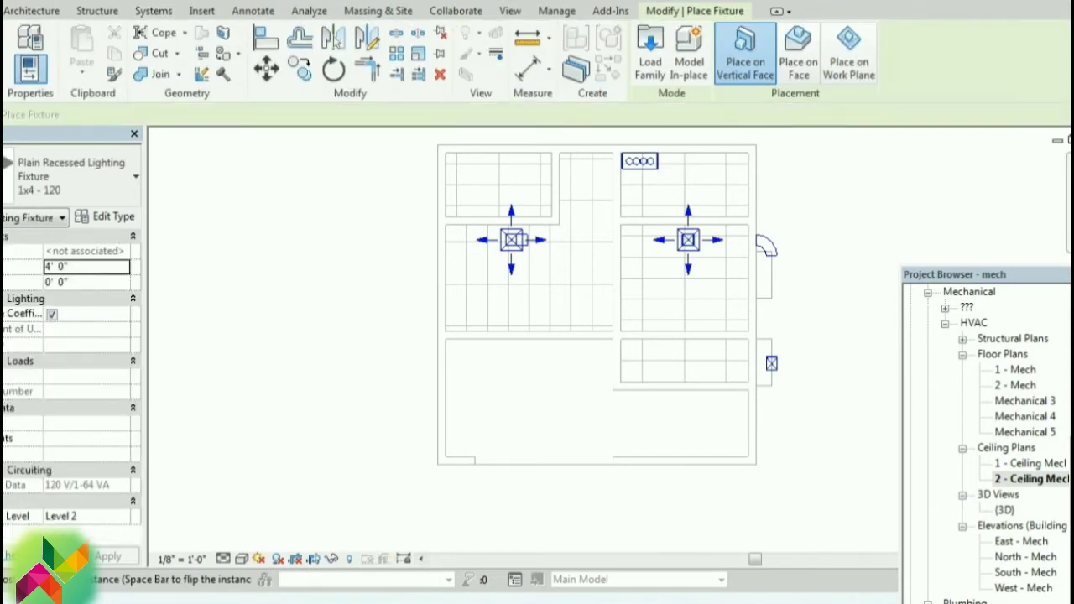
{"action": "left_click", "coordinate": [797, 54]}
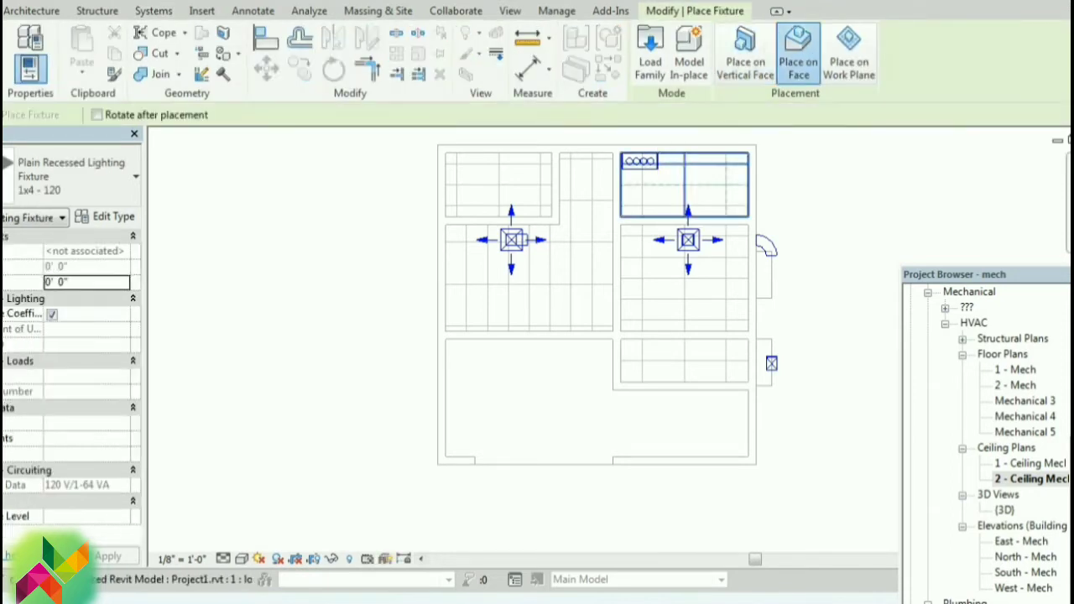
{"action": "left_click", "coordinate": [684, 185]}
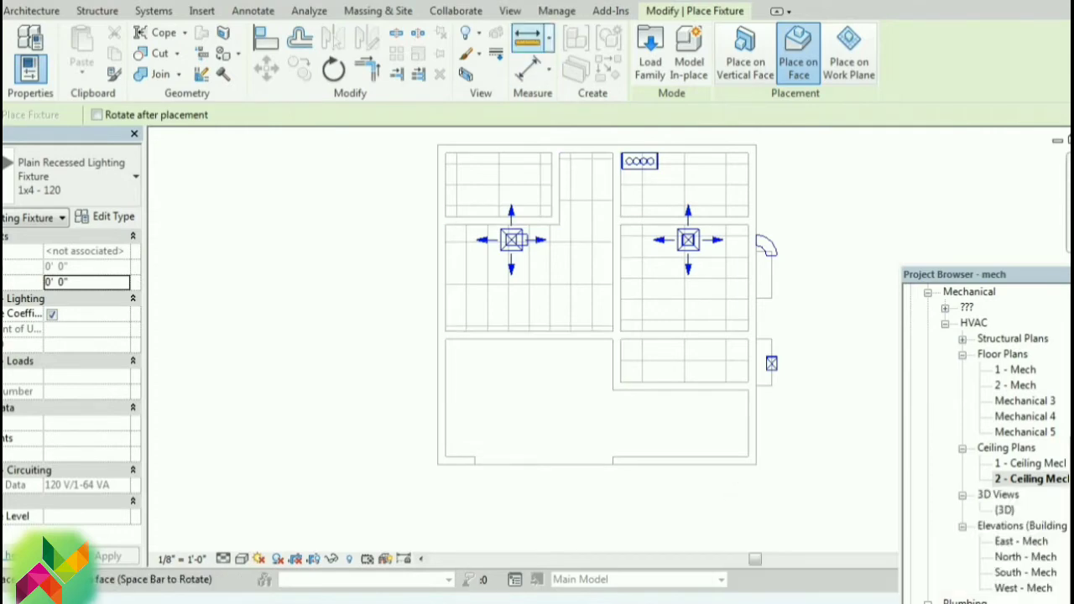
- In the ceiling plan's visibility overrides, turn on cable tray fittings, cable trays, communication devices, conduit fittings and conduits
{"action": "left_click", "coordinate": [510, 10]}
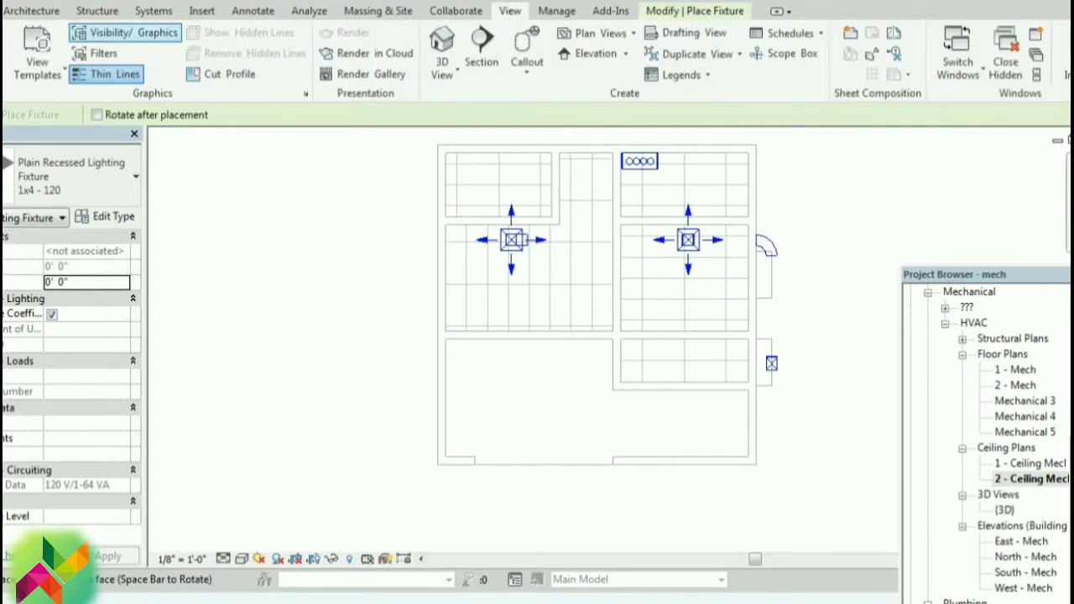
{"action": "left_click", "coordinate": [127, 32]}
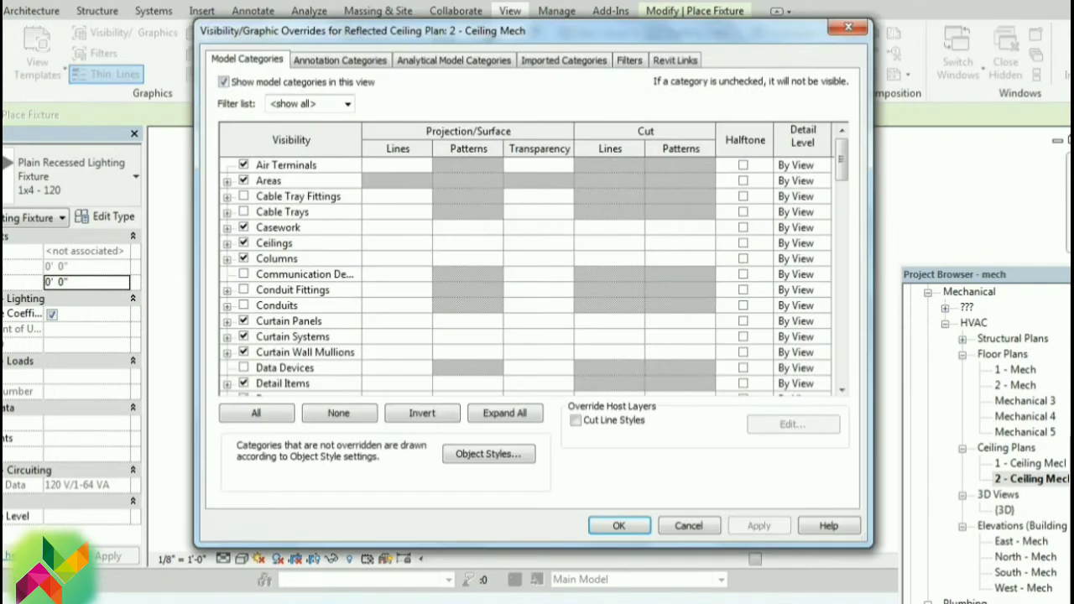
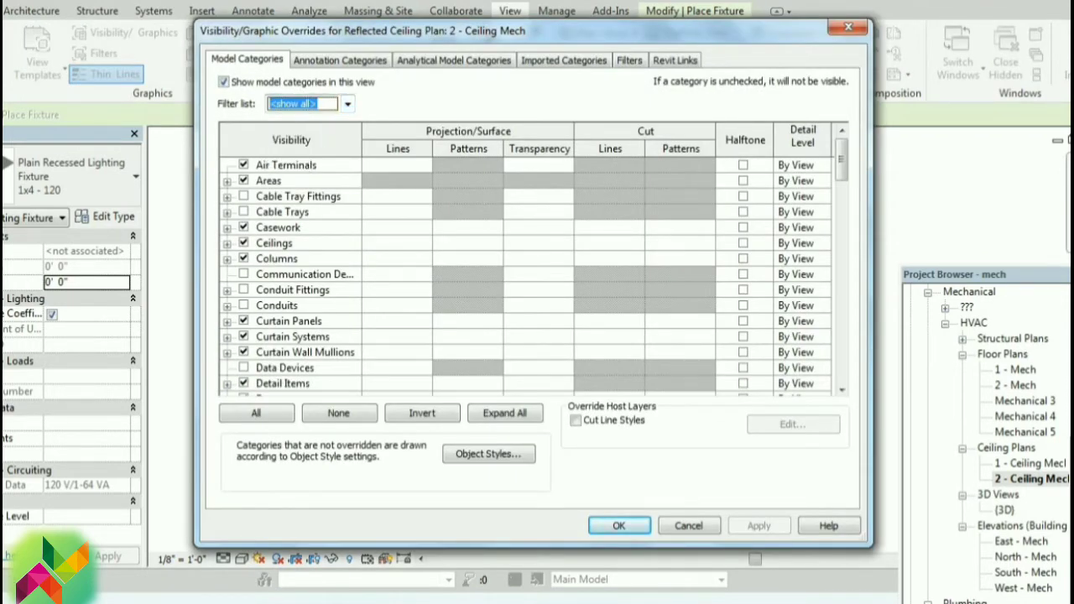
{"action": "left_click", "coordinate": [244, 196]}
{"action": "left_click", "coordinate": [243, 212]}
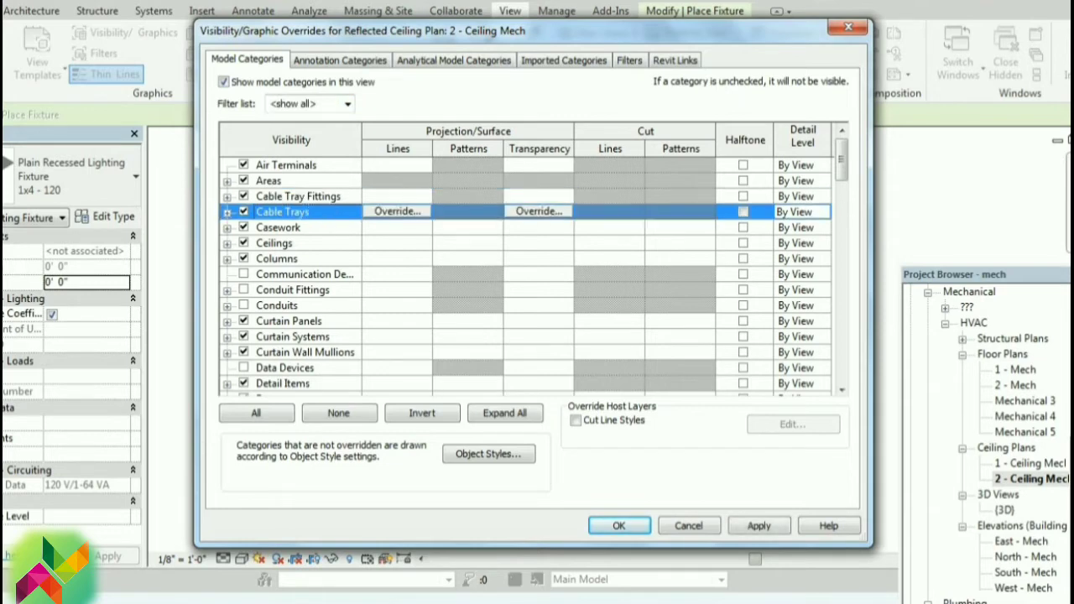
{"action": "left_click", "coordinate": [244, 274]}
{"action": "left_click", "coordinate": [243, 289]}
{"action": "left_click", "coordinate": [243, 305]}
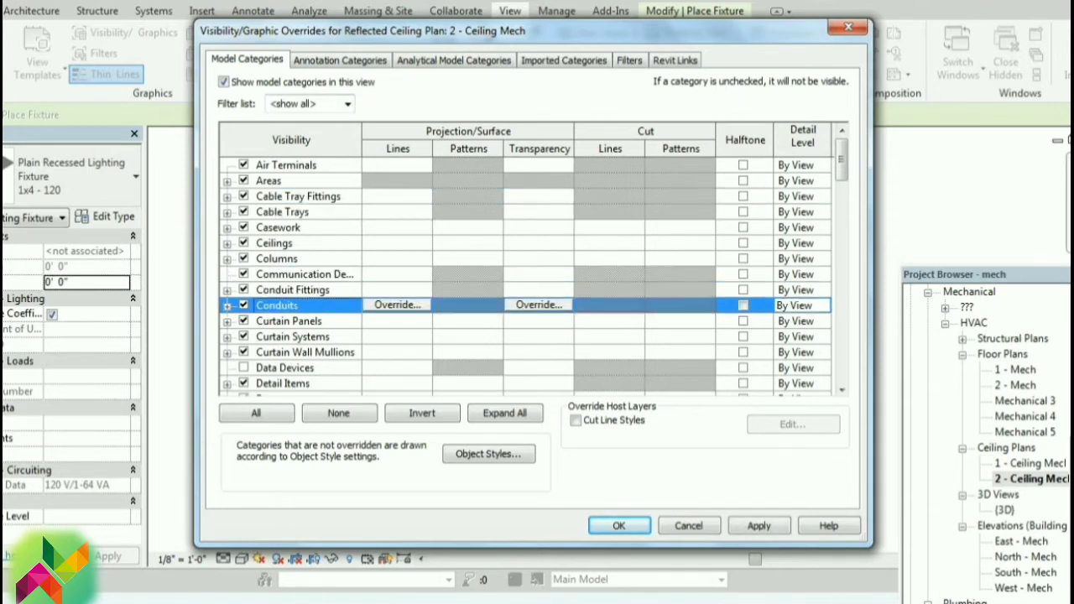
- Turn on the visibility of data devices, electrical equipment, electrical fixtures and fire alarm devices in the ceiling plan
{"action": "scroll", "coordinate": [243, 305], "scroll_direction": "down", "scroll_amount": 1}
{"action": "left_click", "coordinate": [243, 321]}
{"action": "scroll", "coordinate": [243, 321], "scroll_direction": "down", "scroll_amount": 2}
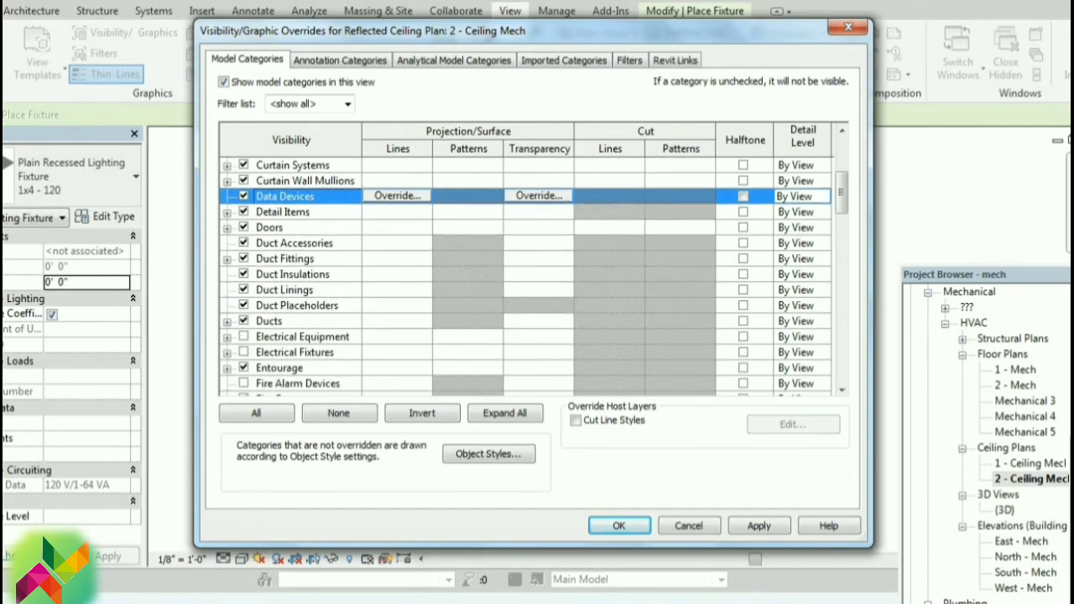
{"action": "left_click", "coordinate": [244, 275]}
{"action": "left_click", "coordinate": [243, 289]}
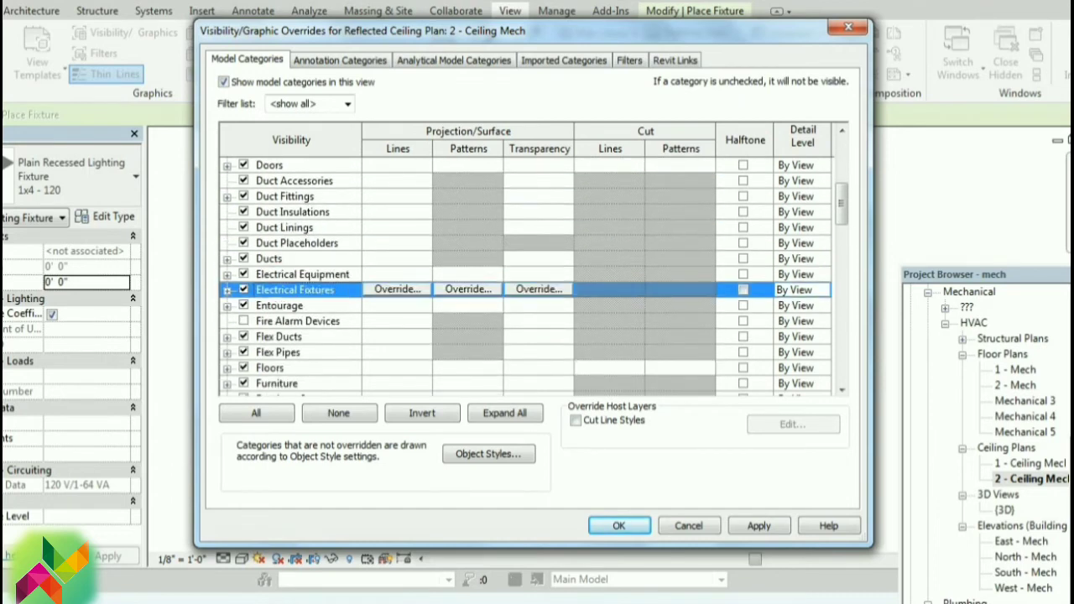
{"action": "scroll", "coordinate": [243, 289], "scroll_direction": "down", "scroll_amount": 2}
{"action": "left_click", "coordinate": [243, 243]}
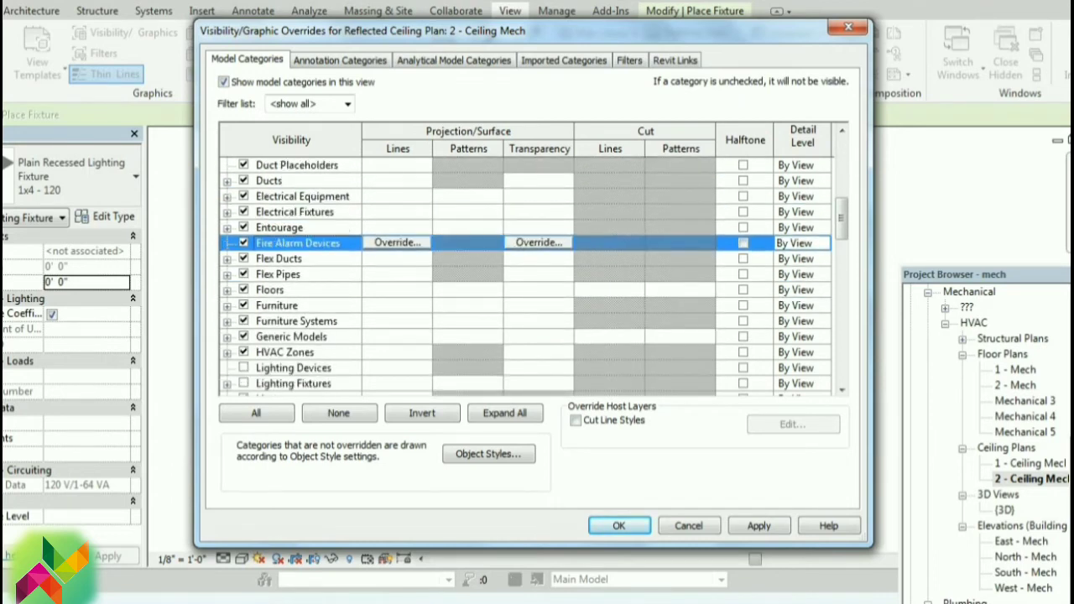
- Turn on the visibility of lighting devices, lighting fixtures and mass in the ceiling plan
{"action": "left_click", "coordinate": [243, 367]}
{"action": "scroll", "coordinate": [243, 368], "scroll_direction": "down", "scroll_amount": 1}
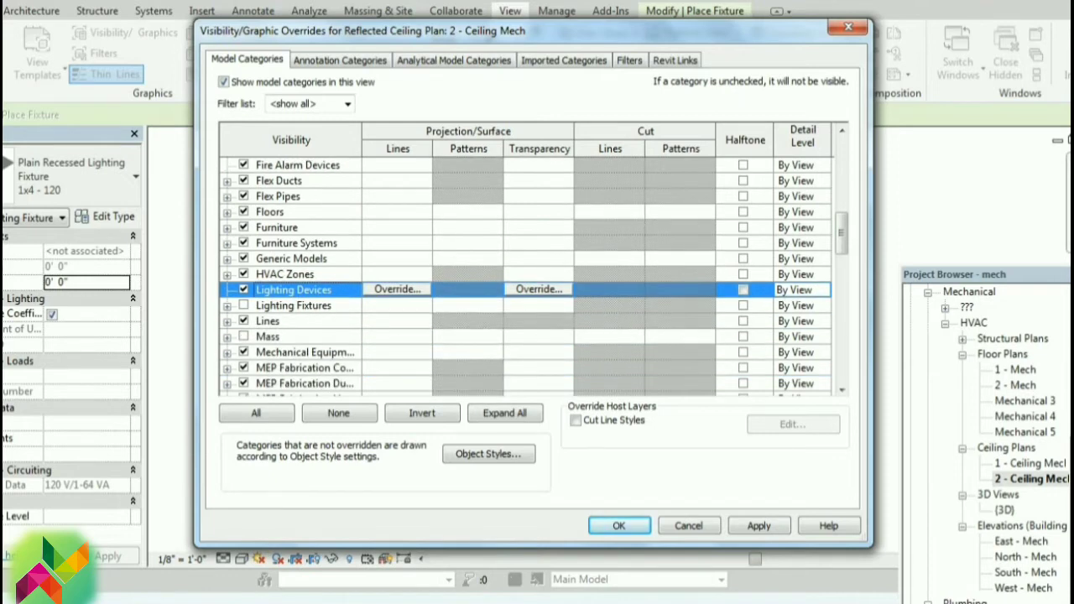
{"action": "left_click", "coordinate": [243, 305]}
{"action": "left_click", "coordinate": [243, 336]}
{"action": "scroll", "coordinate": [243, 336], "scroll_direction": "down", "scroll_amount": 3}
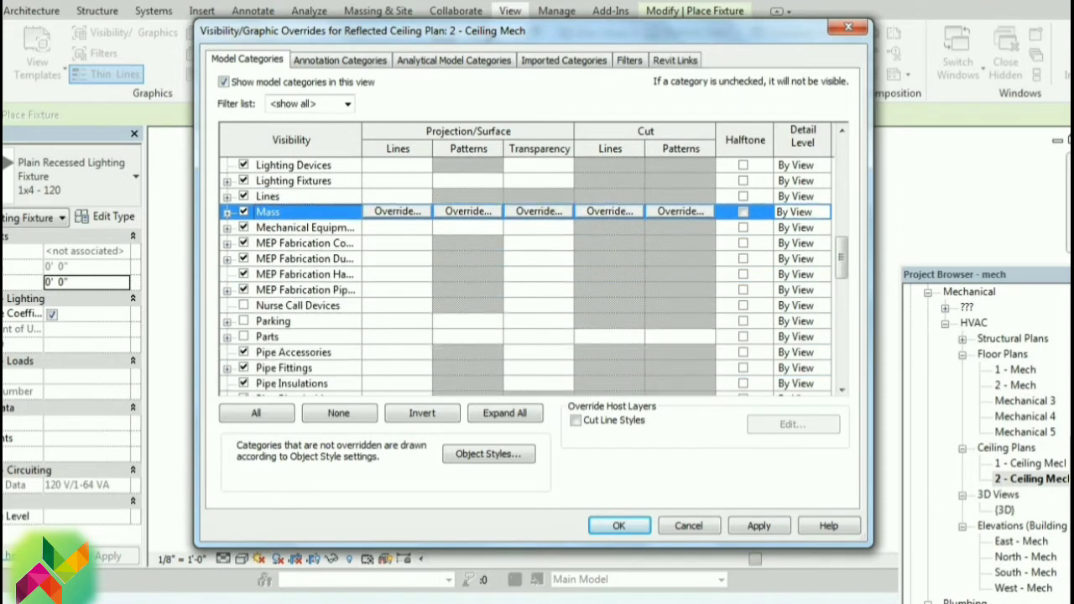
- Turn on the visibility of nurse call devices, parking, parts and planting in the ceiling plan
{"action": "left_click", "coordinate": [243, 305]}
{"action": "left_click", "coordinate": [243, 321]}
{"action": "left_click", "coordinate": [243, 336]}
{"action": "scroll", "coordinate": [243, 337], "scroll_direction": "down", "scroll_amount": 3}
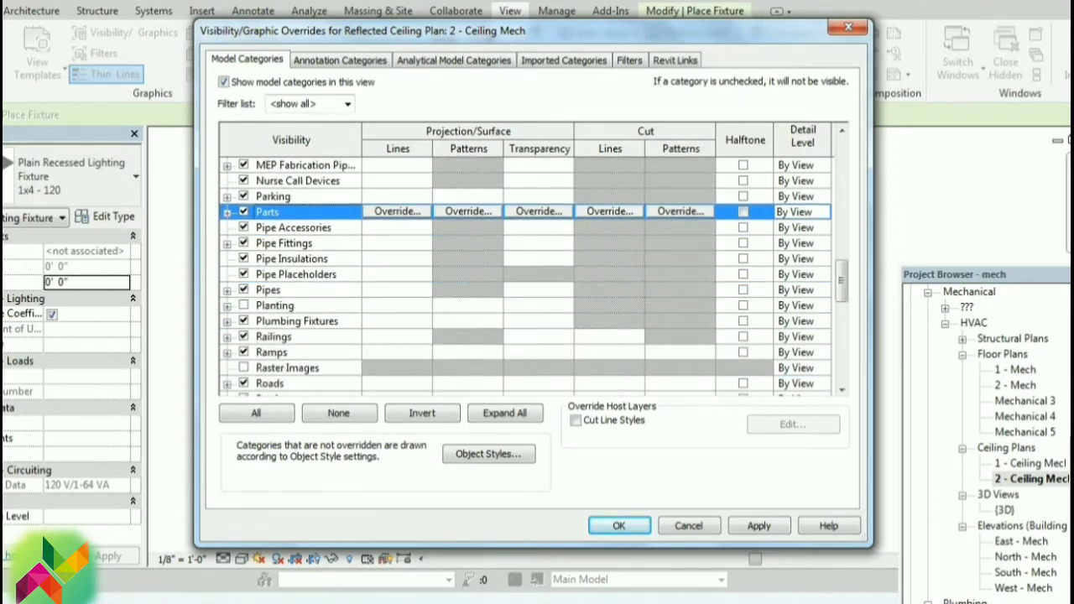
{"action": "left_click", "coordinate": [243, 305]}
{"action": "scroll", "coordinate": [243, 305], "scroll_direction": "down", "scroll_amount": 2}
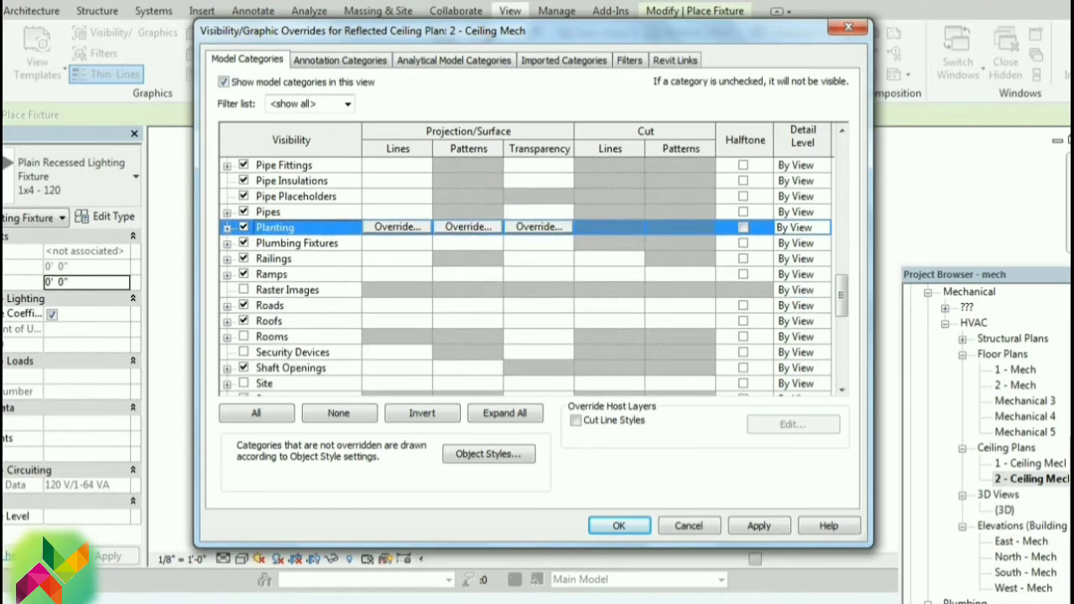
- Turn on the visibility of raster images, rooms, security devices and site in the ceiling plan
{"action": "left_click", "coordinate": [243, 290]}
{"action": "left_click", "coordinate": [243, 337]}
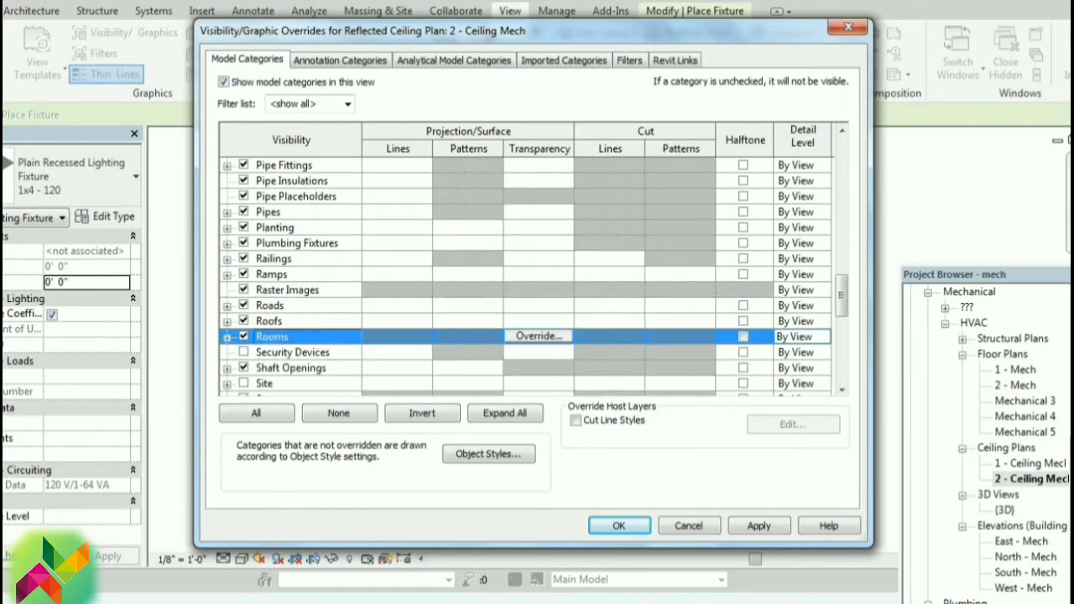
{"action": "left_click", "coordinate": [243, 353]}
{"action": "scroll", "coordinate": [525, 277], "scroll_direction": "down", "scroll_amount": 2}
{"action": "left_click", "coordinate": [244, 321]}
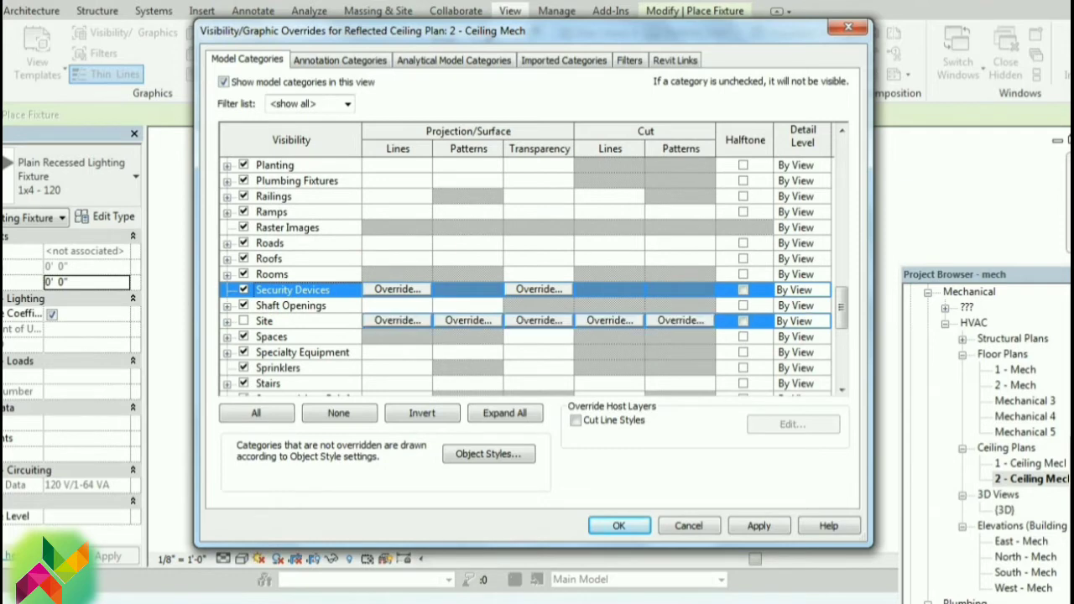
- Turn on the visibility of telephone devices and wires, and apply the overrides to the ceiling plan
{"action": "scroll", "coordinate": [244, 321], "scroll_direction": "down", "scroll_amount": 6}
{"action": "scroll", "coordinate": [536, 279], "scroll_direction": "down", "scroll_amount": 1}
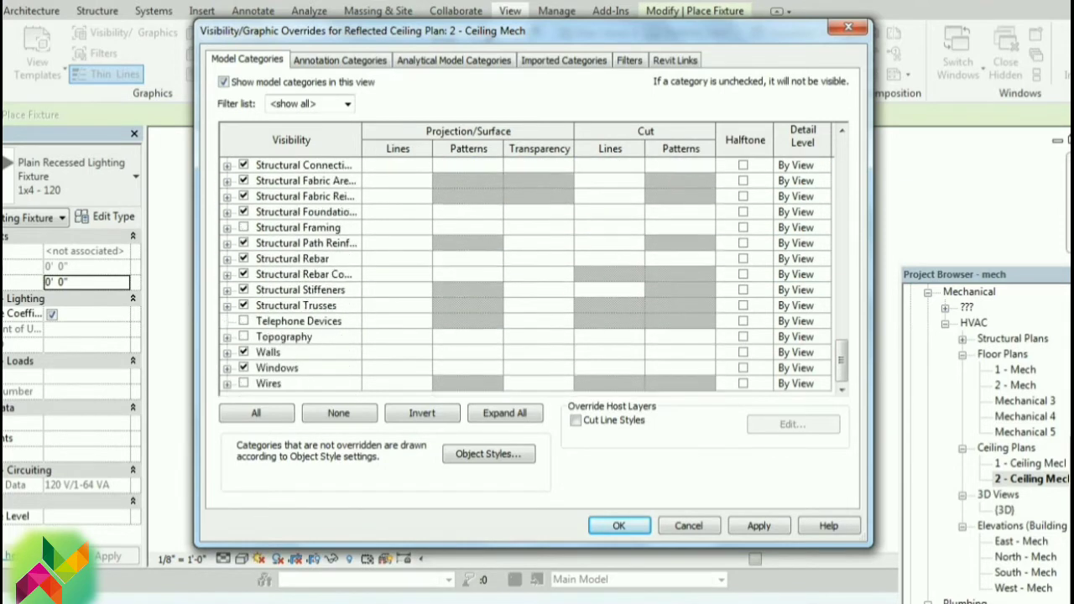
{"action": "left_click", "coordinate": [243, 320]}
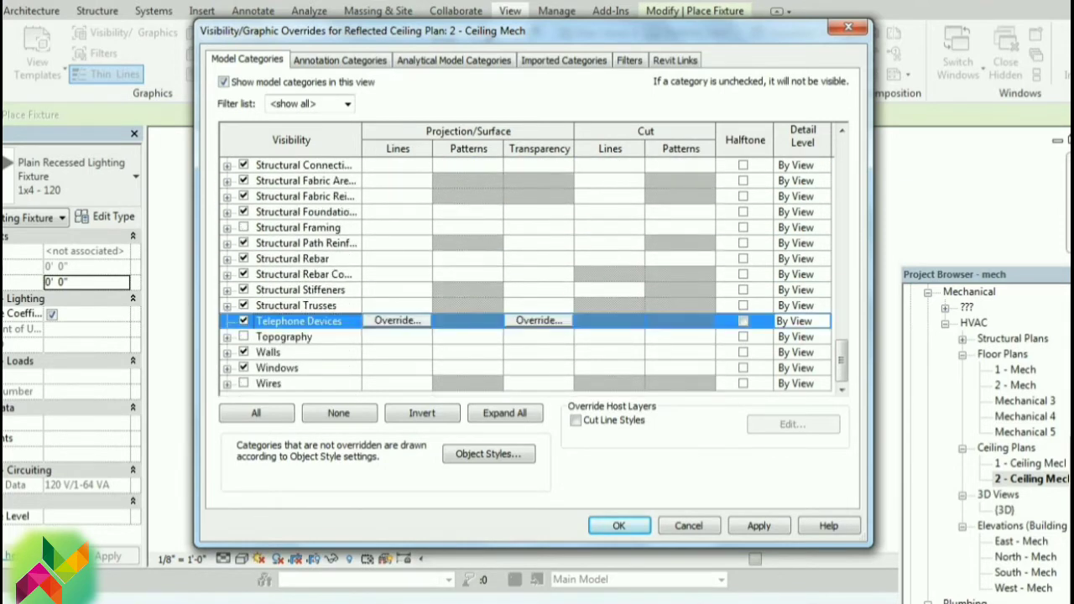
{"action": "left_click", "coordinate": [243, 383]}
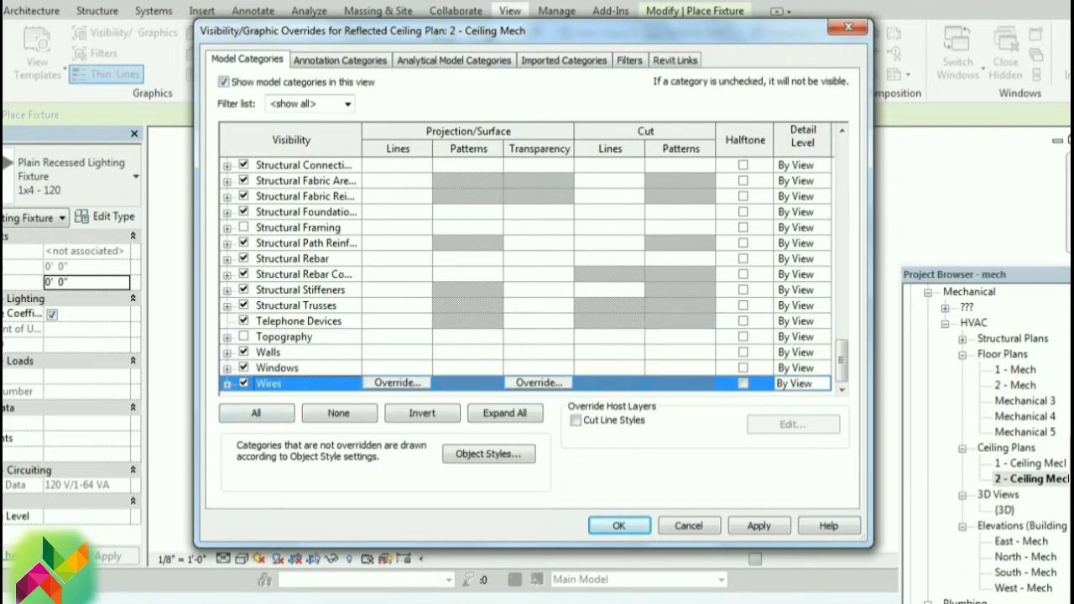
{"action": "left_click", "coordinate": [759, 526]}
{"action": "left_click", "coordinate": [619, 526]}
{"action": "key", "text": "Return"}
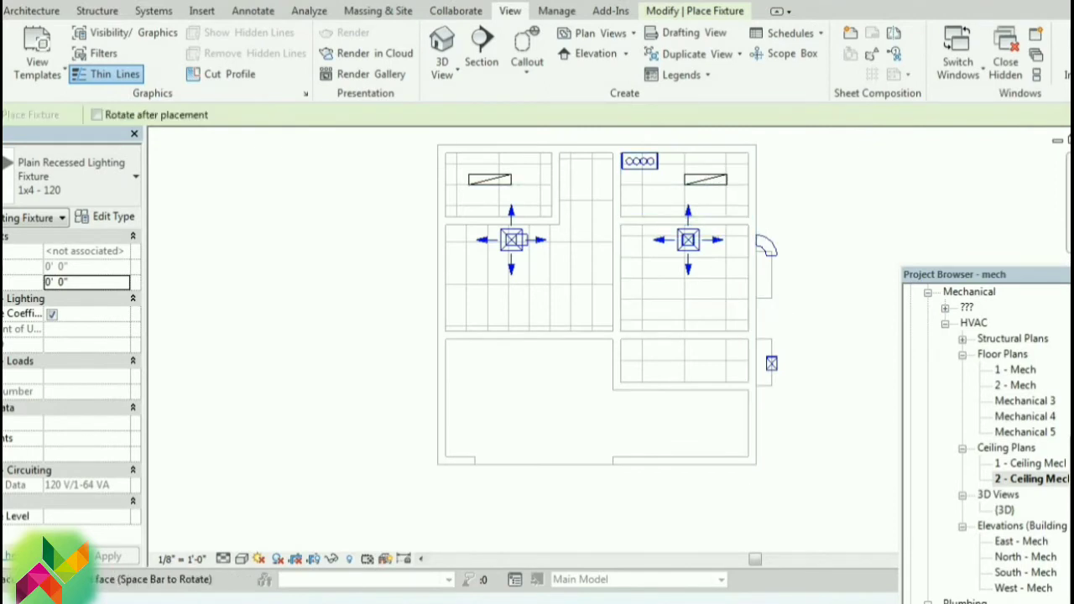
{"action": "double_click", "coordinate": [1015, 385]}
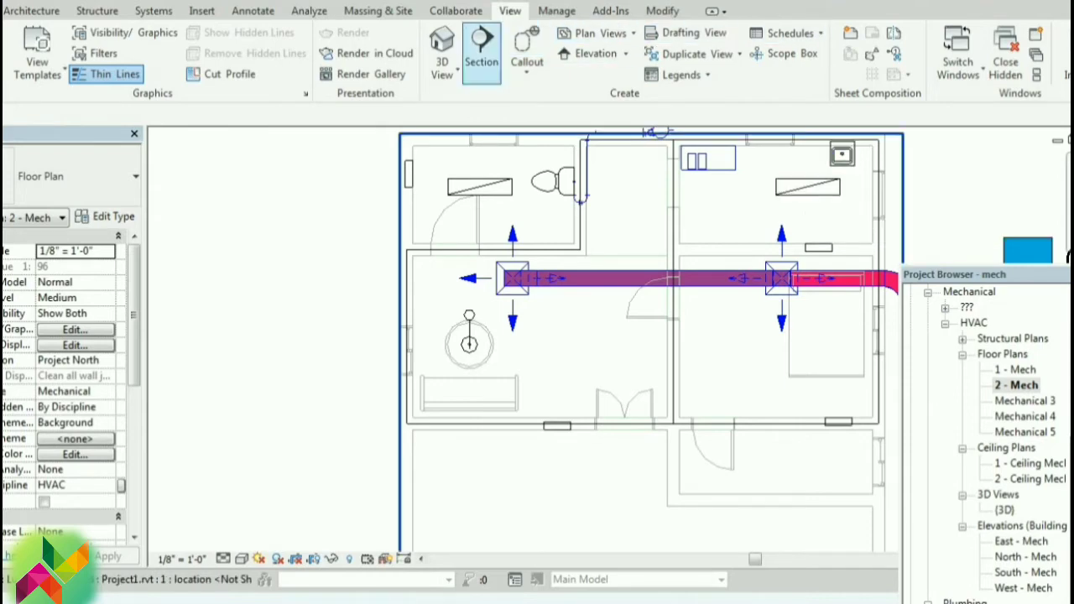
{"action": "left_click", "coordinate": [154, 10]}
{"action": "left_click", "coordinate": [684, 63]}
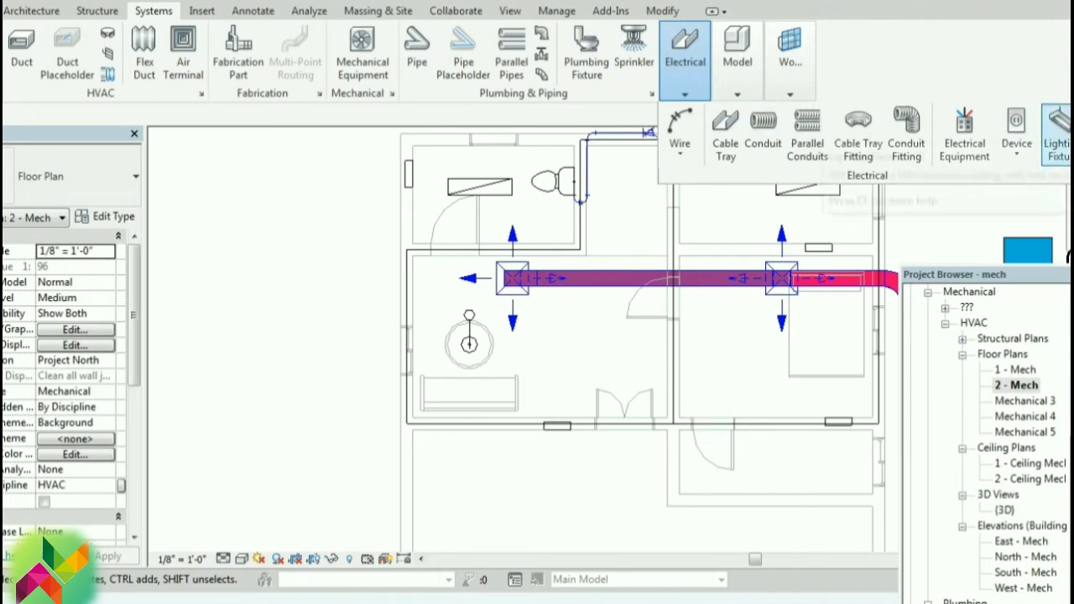
{"action": "left_click", "coordinate": [1057, 139]}
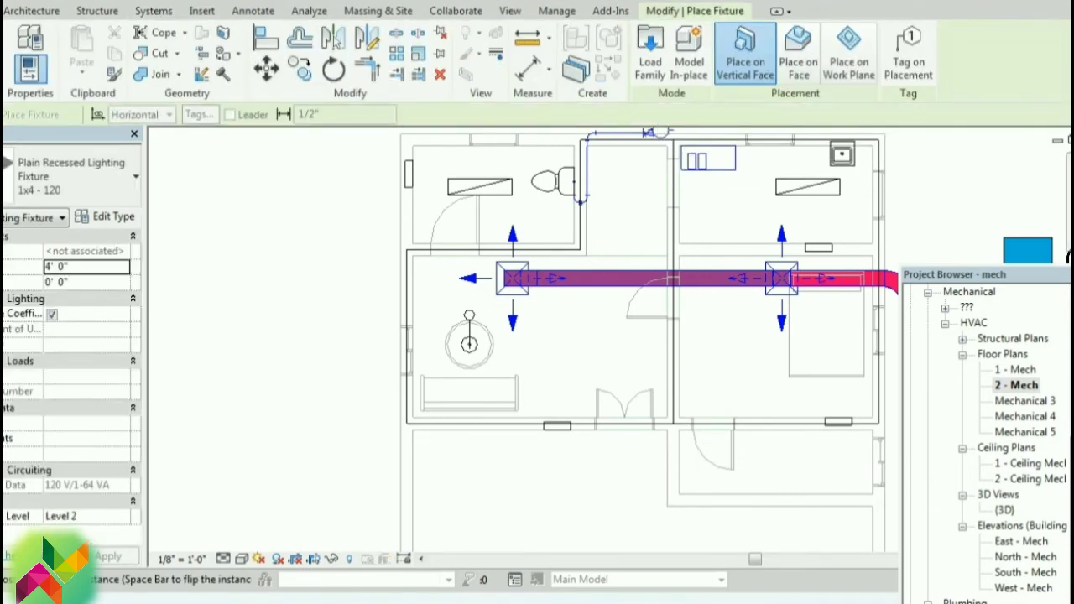
- In the 2 - Ceiling Mech plan, place a 1x4 - 120 recessed lighting fixture on the ceiling face of each of the two middle rooms
{"action": "double_click", "coordinate": [1026, 479]}
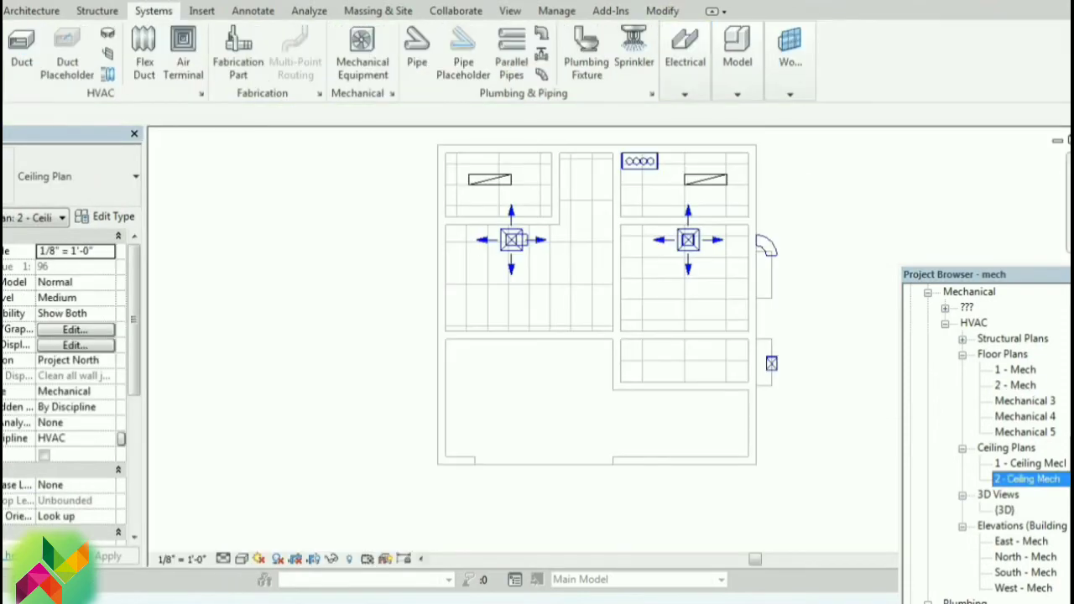
{"action": "left_click", "coordinate": [685, 67]}
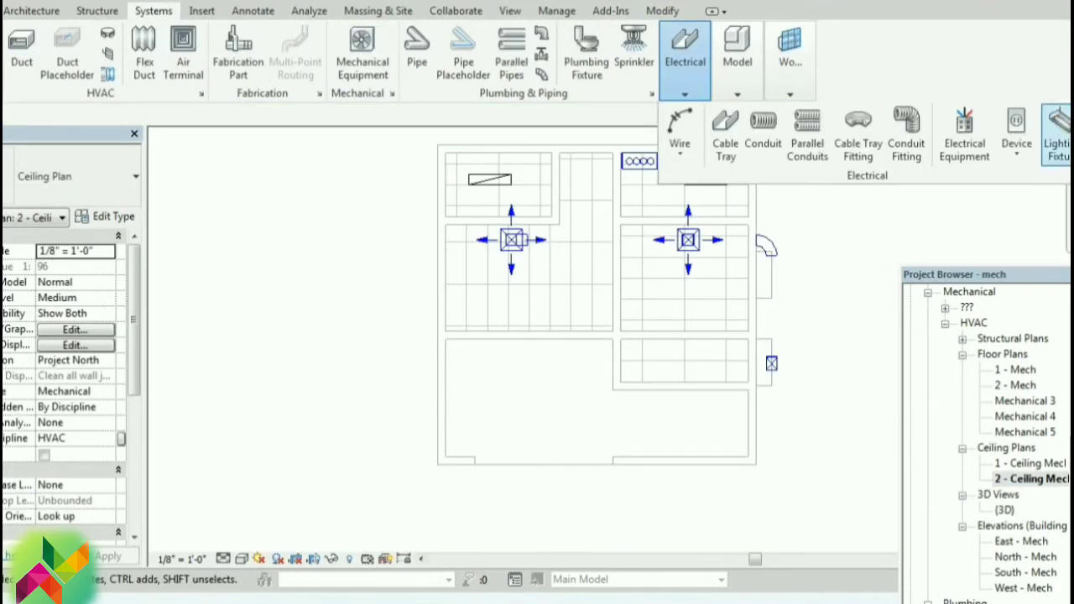
{"action": "left_click", "coordinate": [1056, 134]}
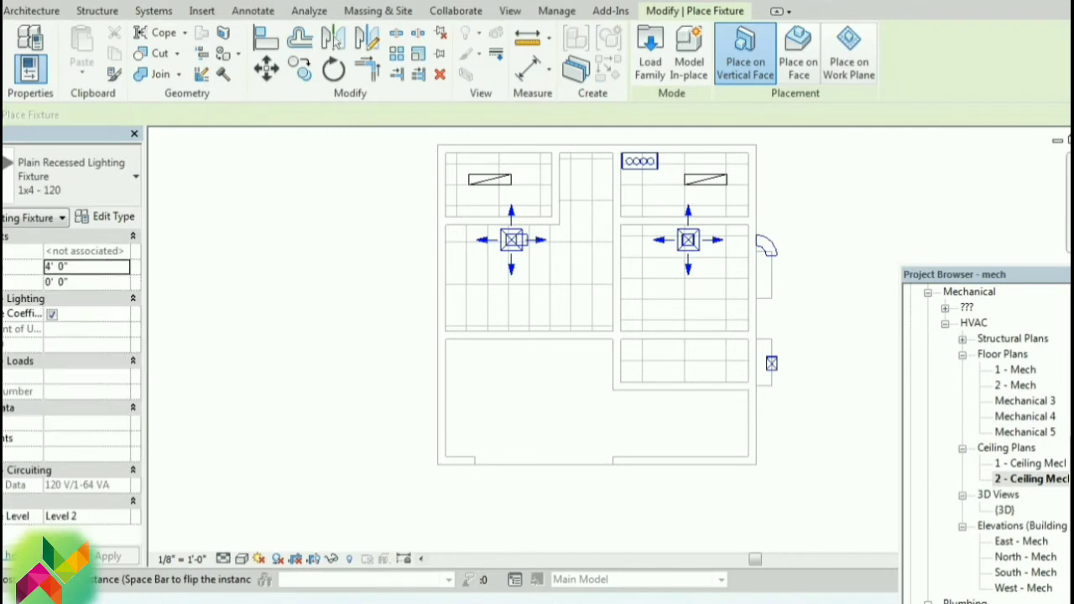
{"action": "left_click", "coordinate": [798, 52]}
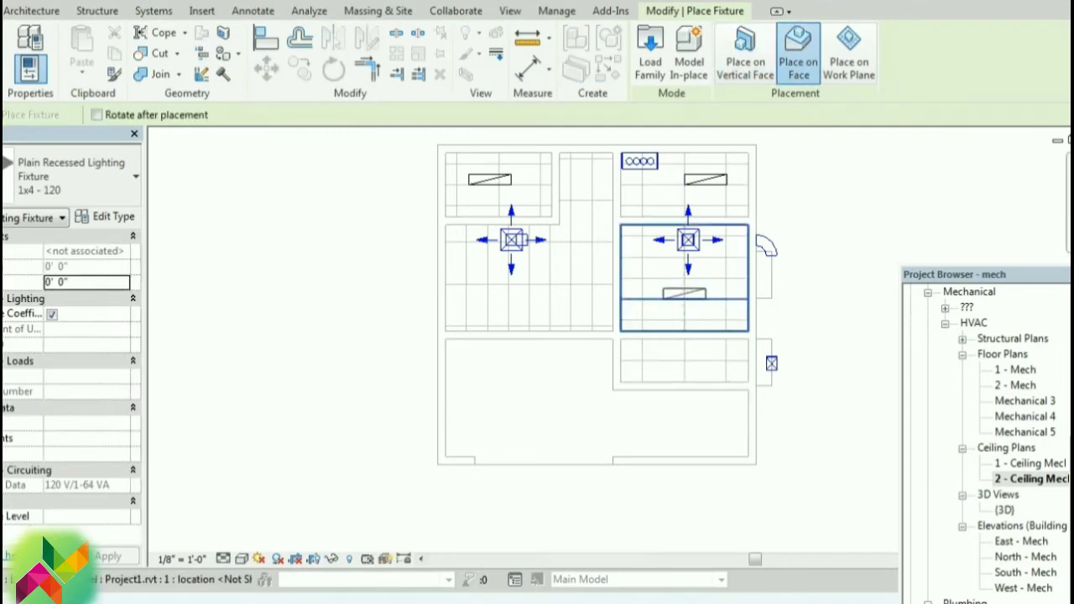
{"action": "left_click", "coordinate": [683, 293]}
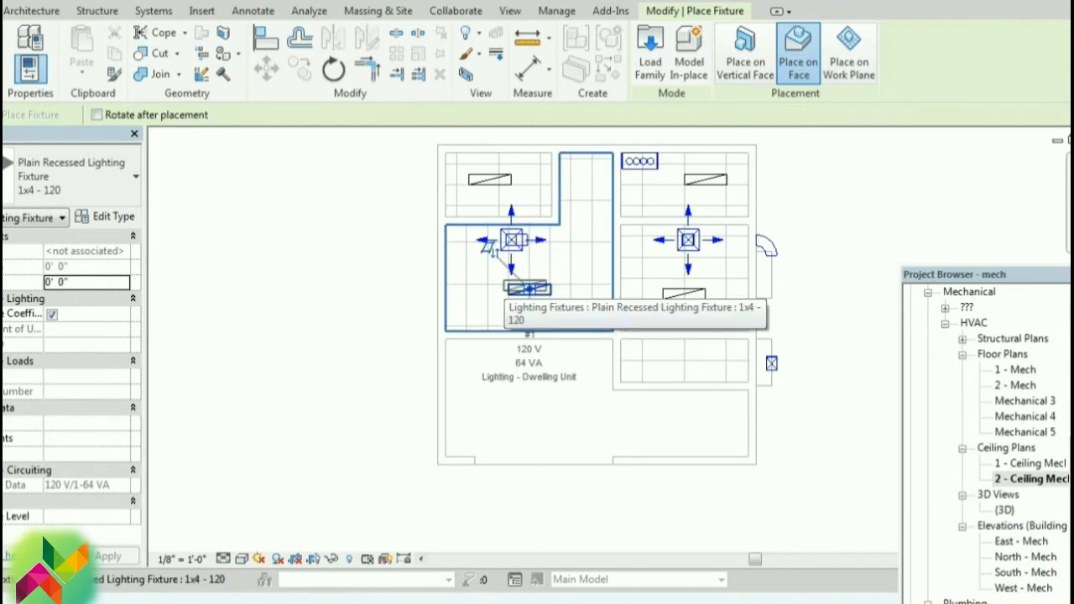
{"action": "left_click", "coordinate": [527, 289]}
{"action": "key", "text": "Escape"}
{"action": "key", "text": "Escape"}
- In the 2 - Mech floor plan, create a power circuit from all recessed lighting fixture instances and convert it to arc wires
{"action": "double_click", "coordinate": [1015, 385]}
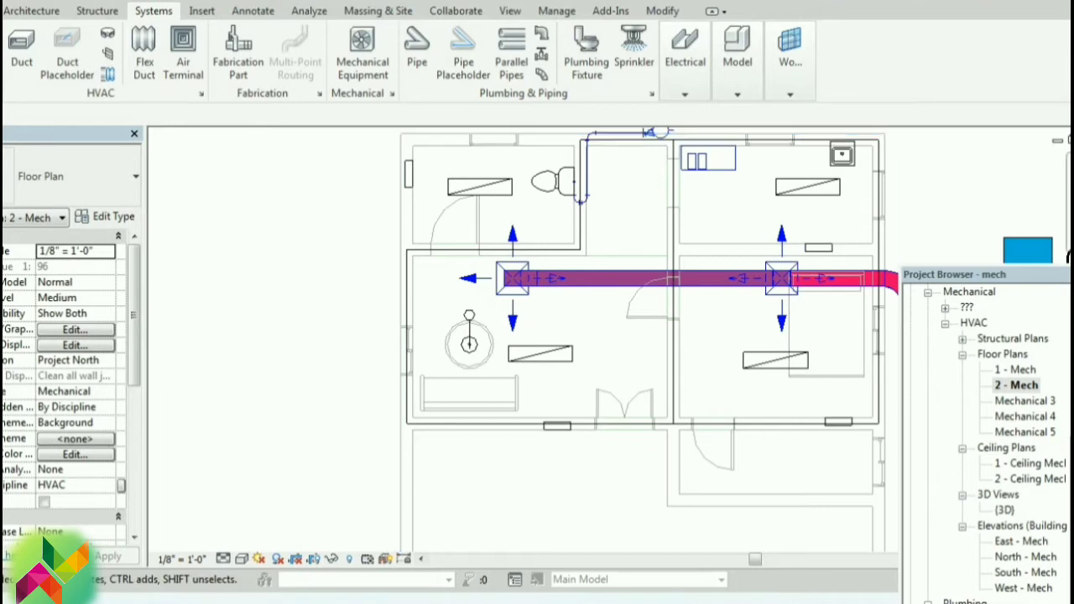
{"action": "left_click", "coordinate": [479, 187]}
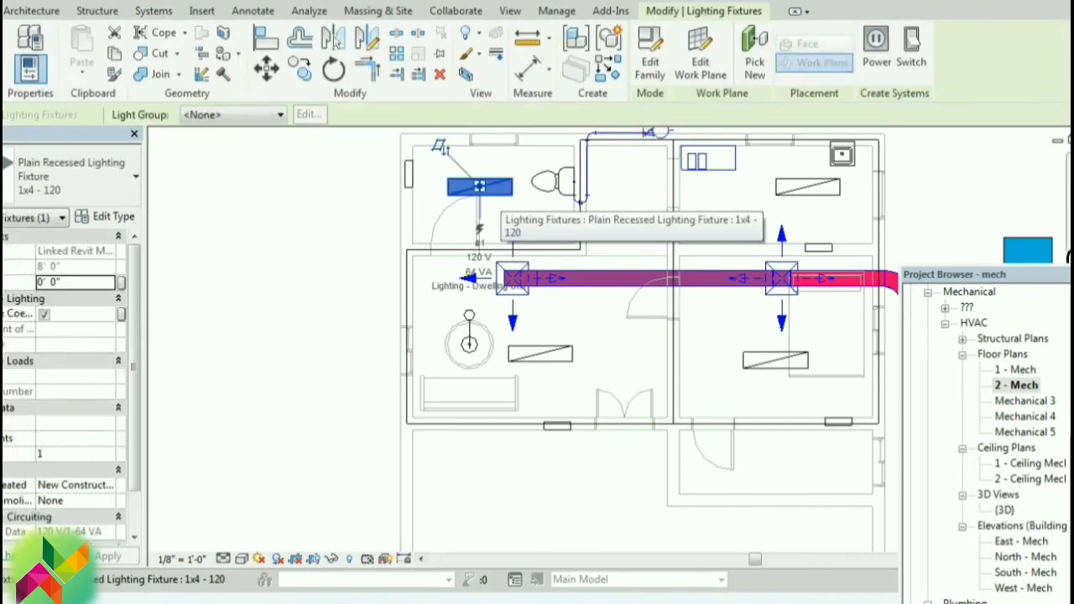
{"action": "key", "text": "s"}
{"action": "key", "text": "a"}
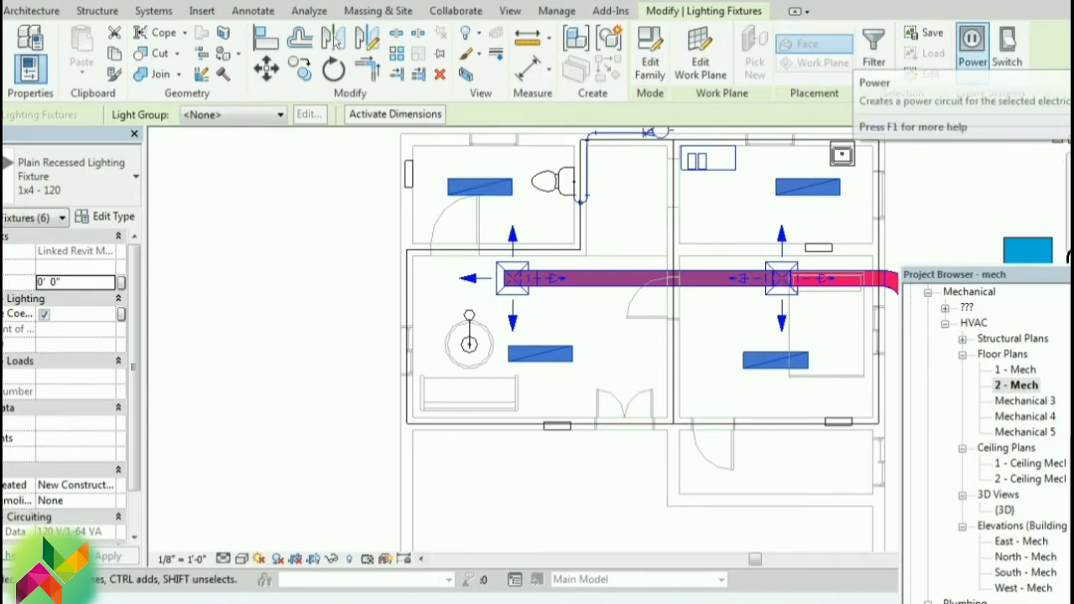
{"action": "left_click", "coordinate": [971, 42]}
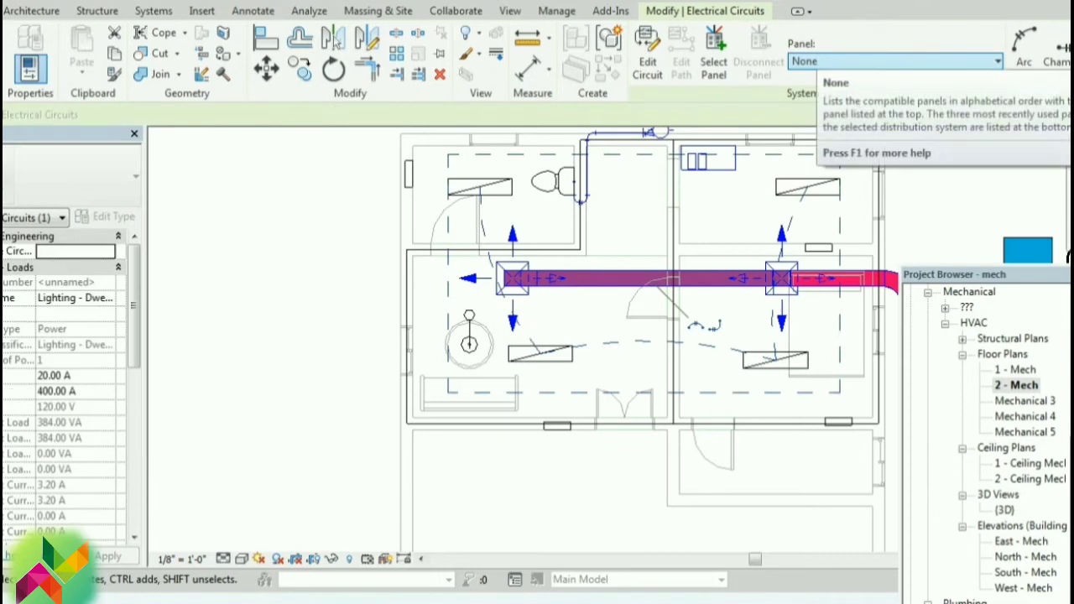
{"action": "left_click", "coordinate": [713, 65]}
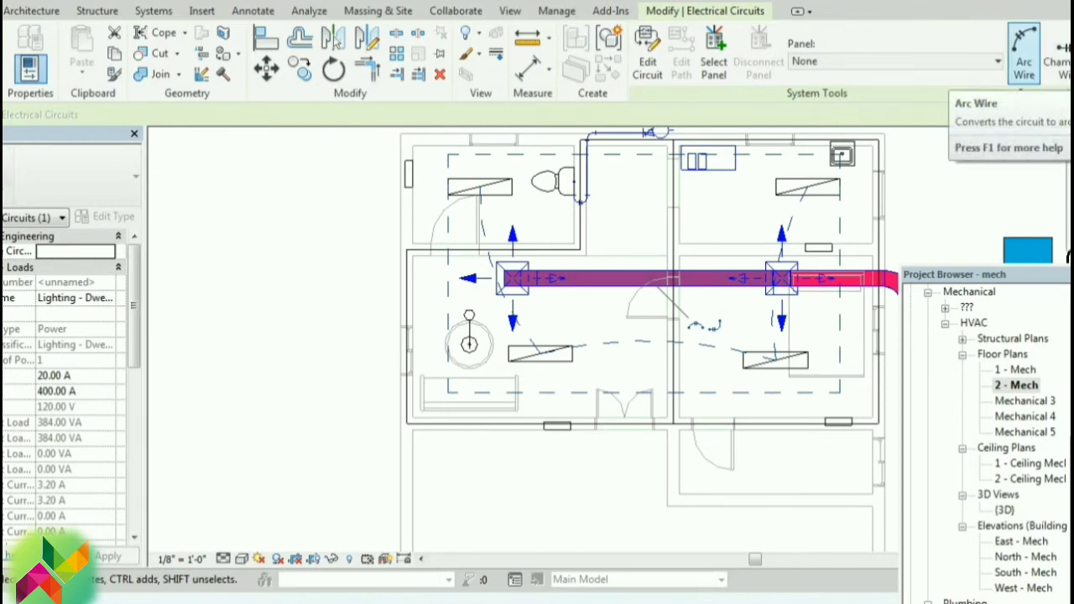
{"action": "left_click", "coordinate": [1023, 58]}
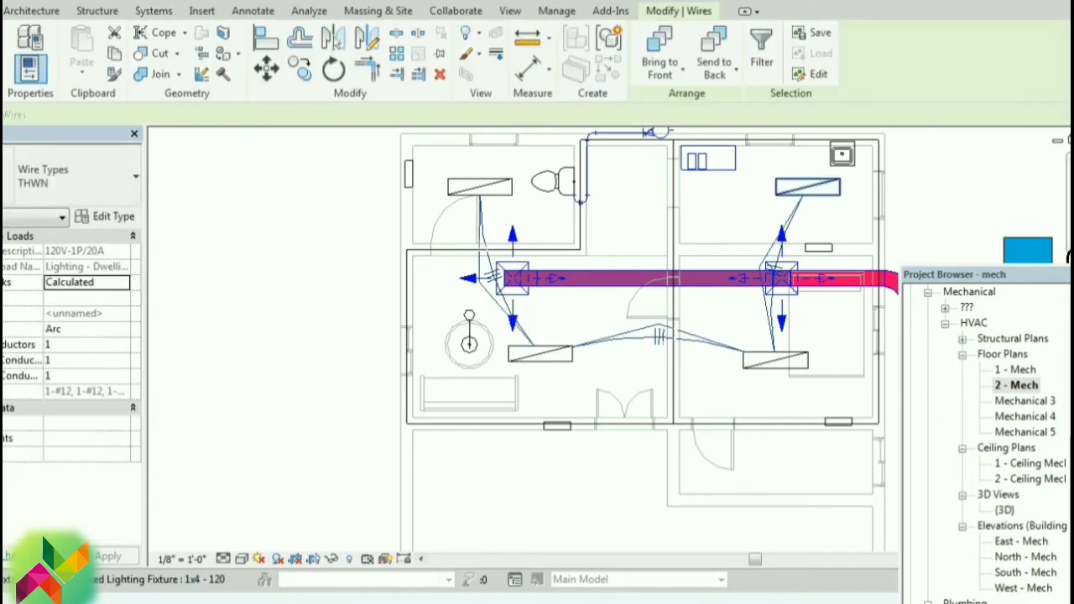
- Assign the circuit of the two right-hand room fixtures to the panelboard on the wall between those rooms, and check its panel
{"action": "left_click", "coordinate": [807, 186]}
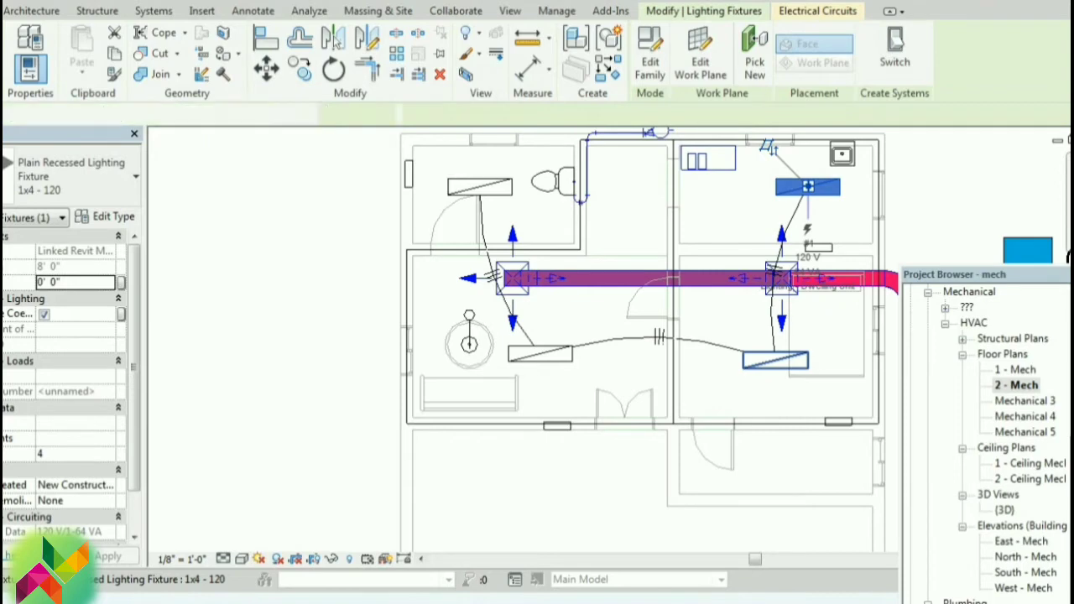
{"action": "left_click", "coordinate": [775, 361], "text": "ctrl"}
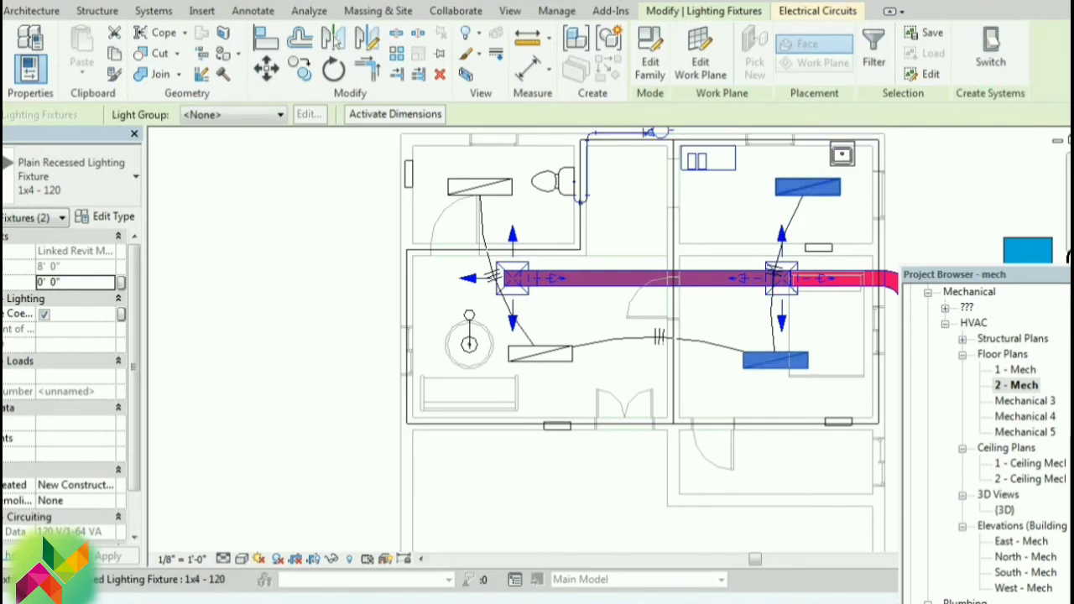
{"action": "left_click", "coordinate": [817, 11]}
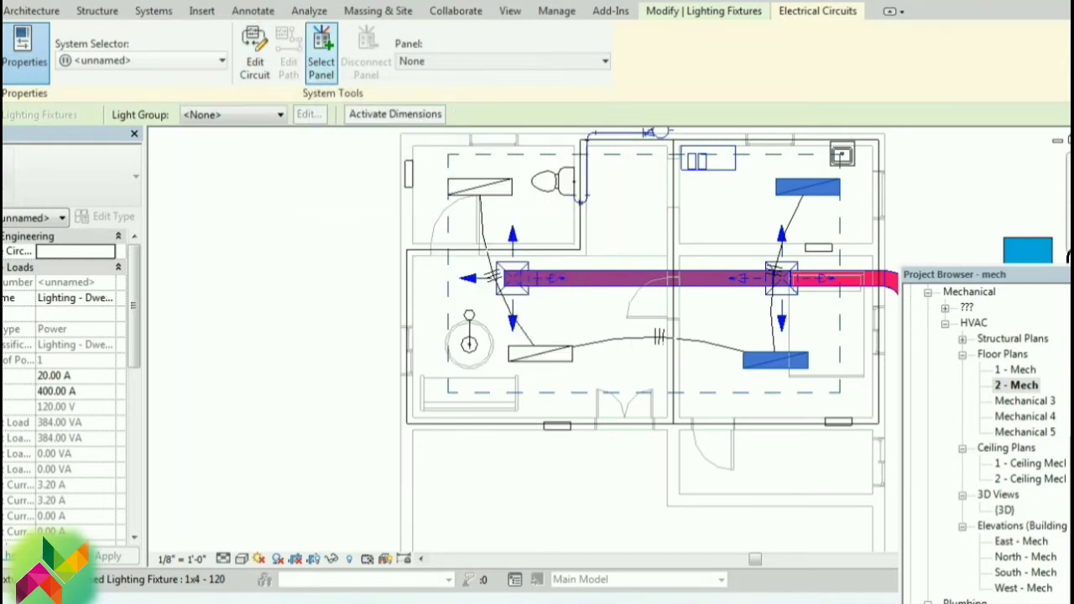
{"action": "left_click", "coordinate": [322, 54]}
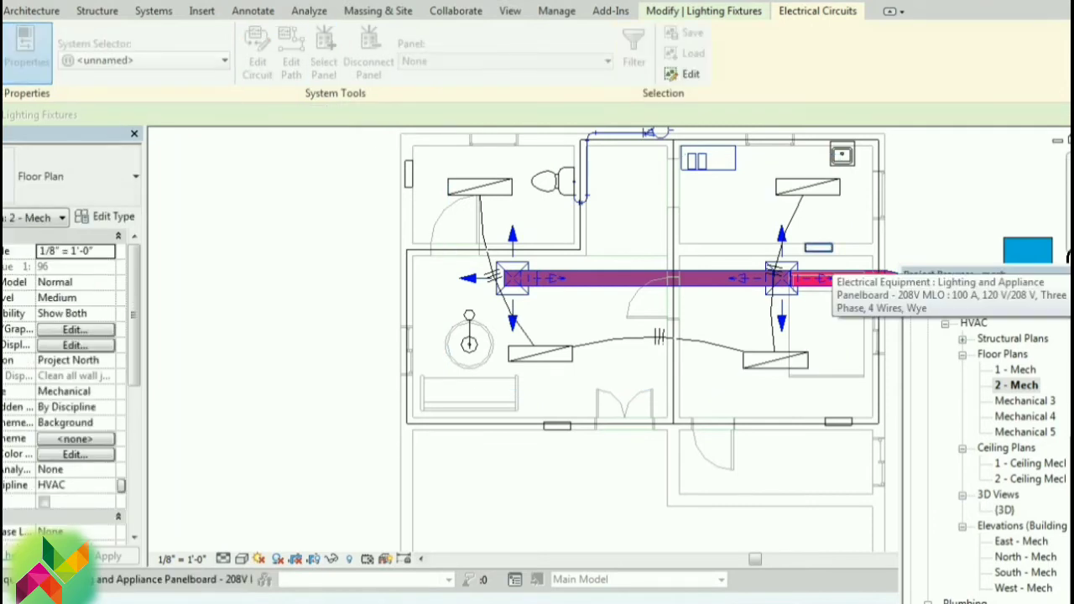
{"action": "left_click", "coordinate": [821, 248]}
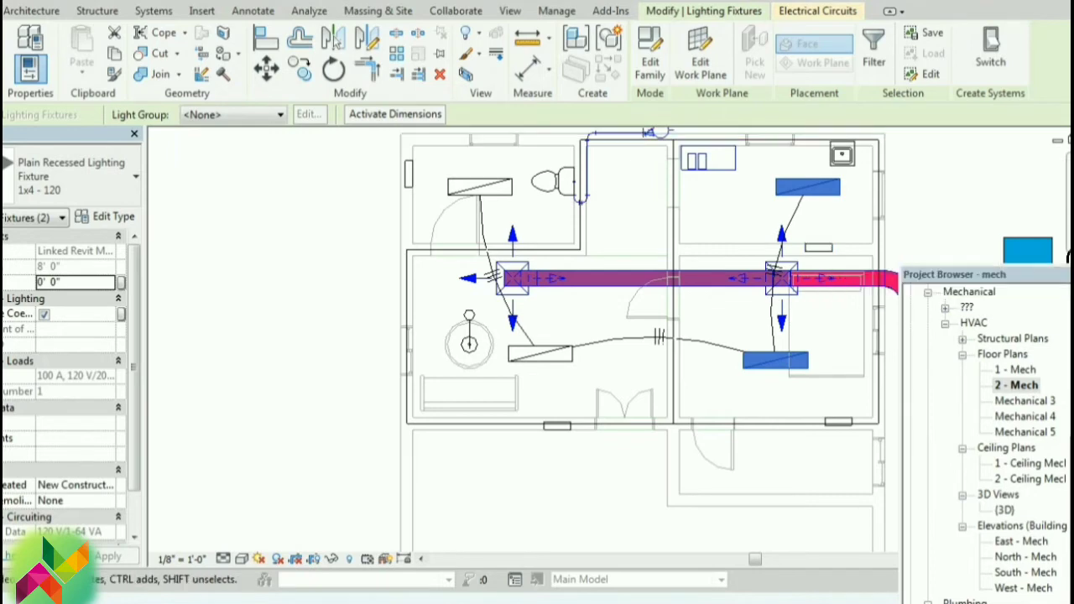
{"action": "key", "text": "Escape"}
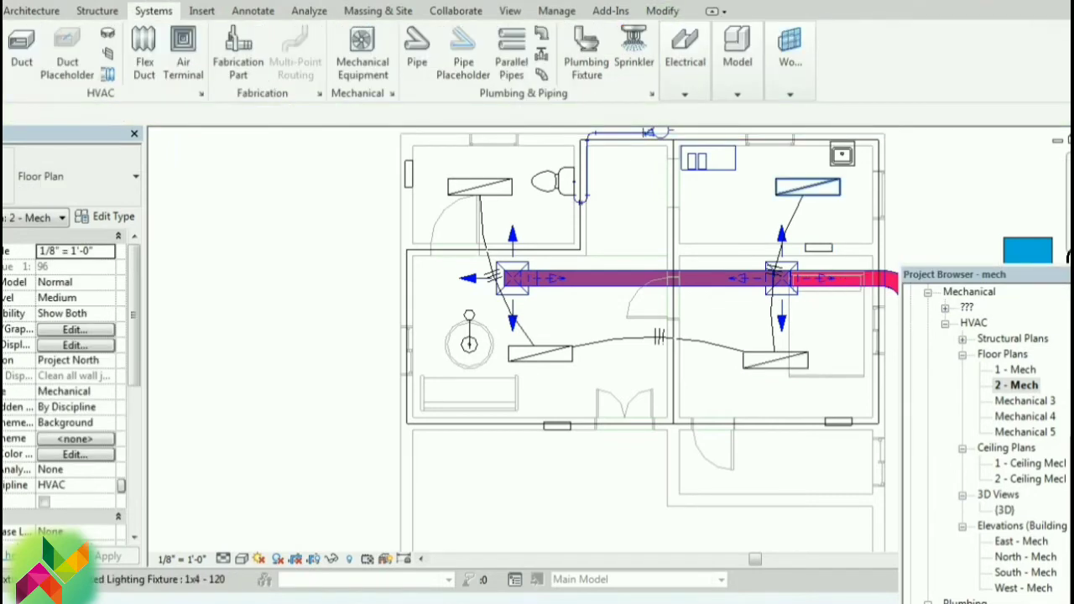
{"action": "left_click", "coordinate": [807, 186]}
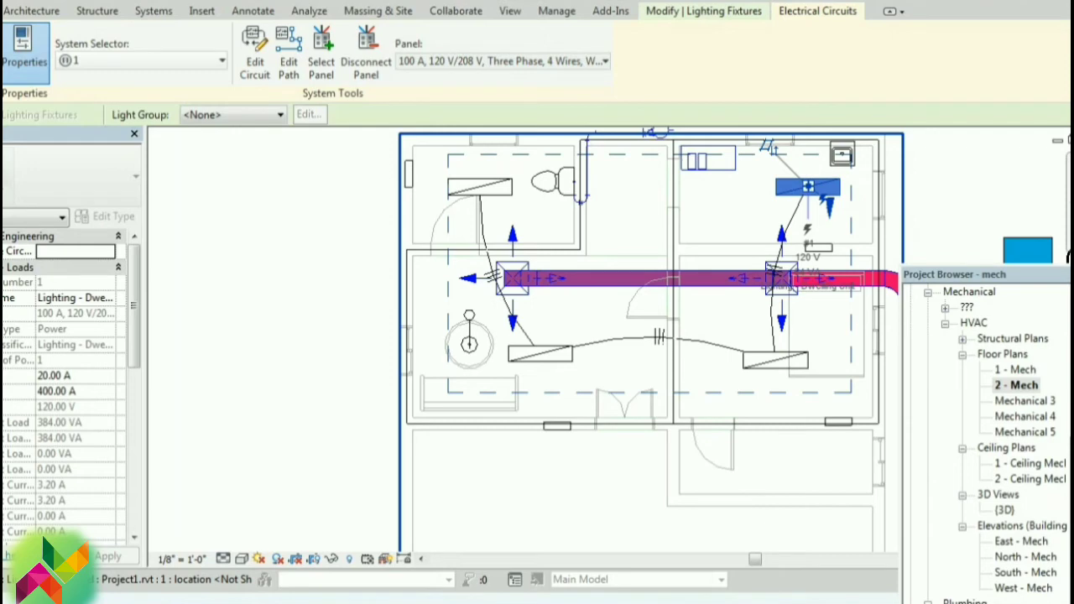
{"action": "key", "text": "Escape"}
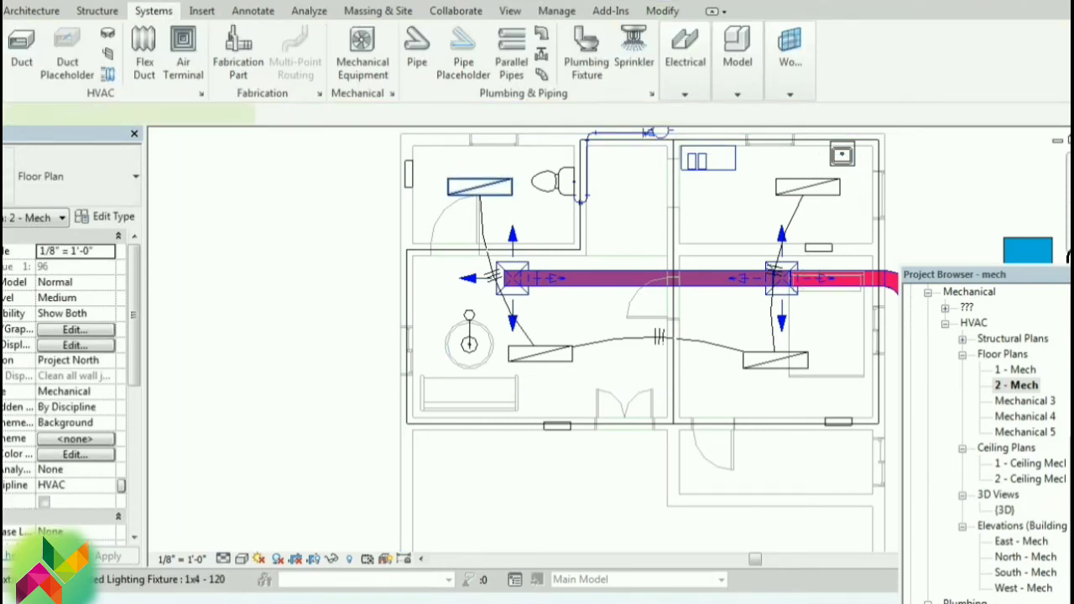
- Disconnect the lighting circuit of the two left-hand room fixtures from its panel and reassign it to the panelboard on the bathroom's outer wall
{"action": "left_click", "coordinate": [483, 189]}
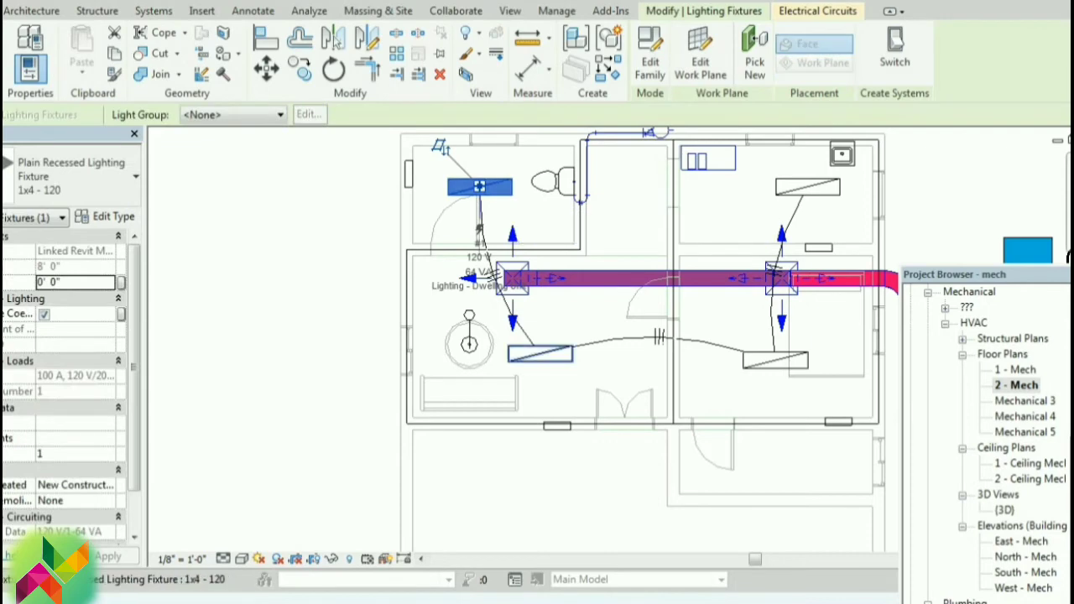
{"action": "left_click", "coordinate": [540, 354], "text": "ctrl"}
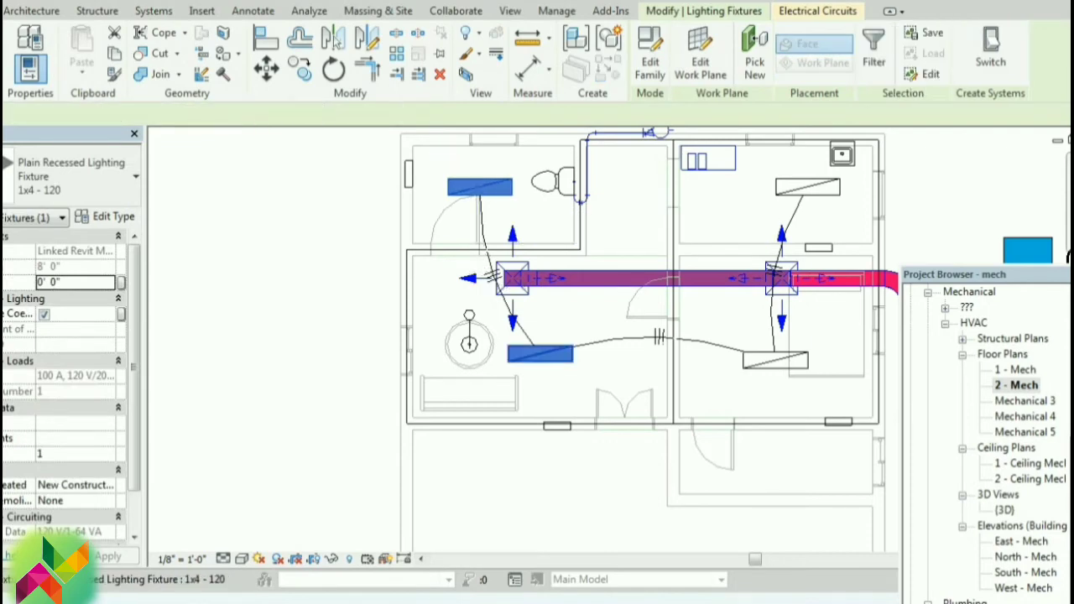
{"action": "left_click", "coordinate": [817, 10]}
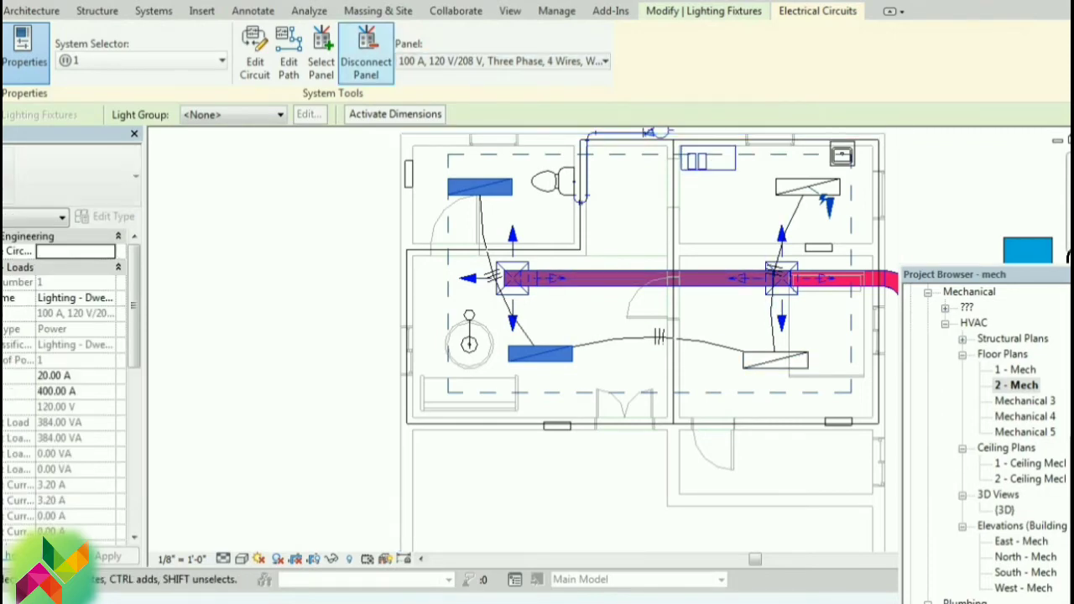
{"action": "left_click", "coordinate": [366, 63]}
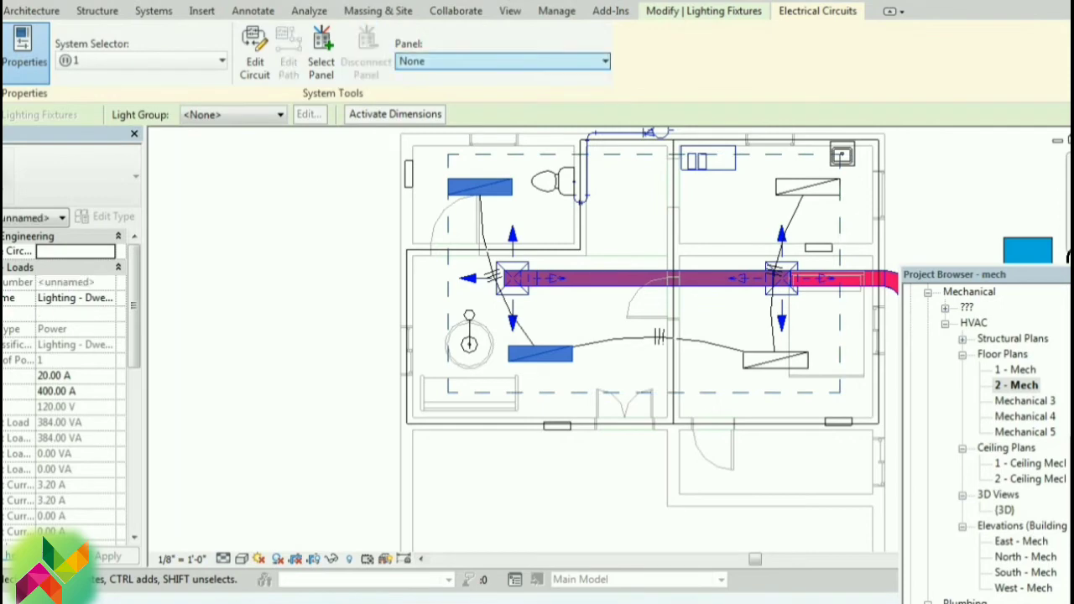
{"action": "left_click", "coordinate": [604, 60]}
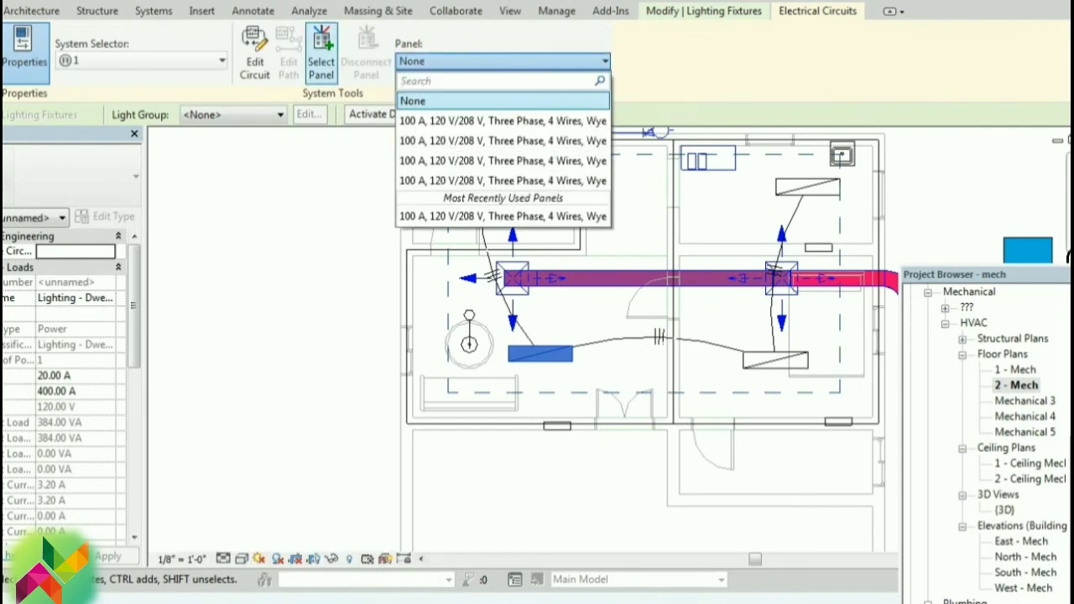
{"action": "left_click", "coordinate": [321, 63]}
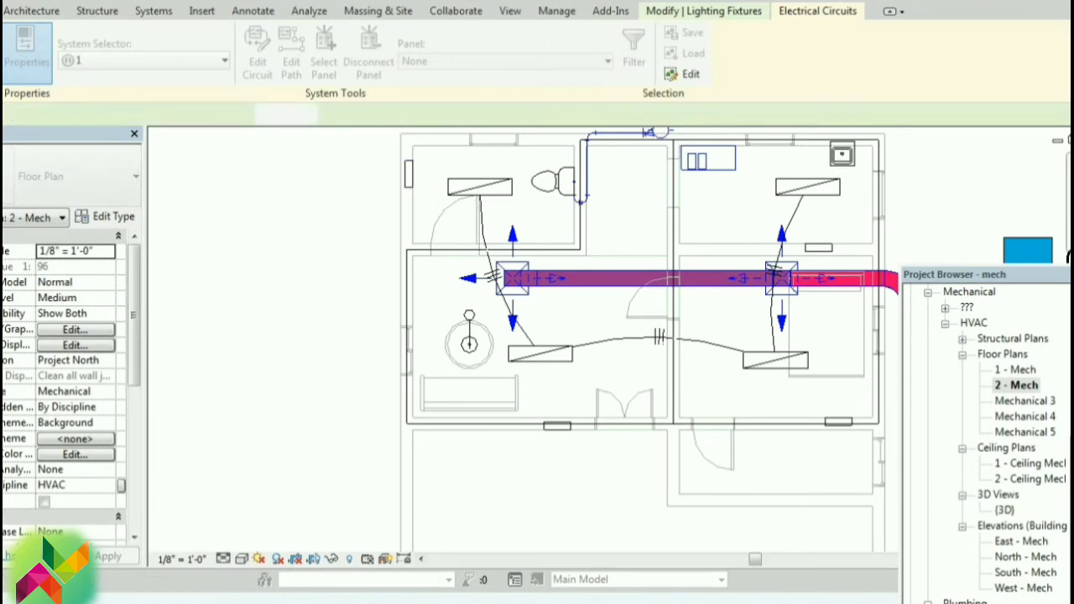
{"action": "left_click", "coordinate": [408, 173]}
{"action": "key", "text": "Escape"}
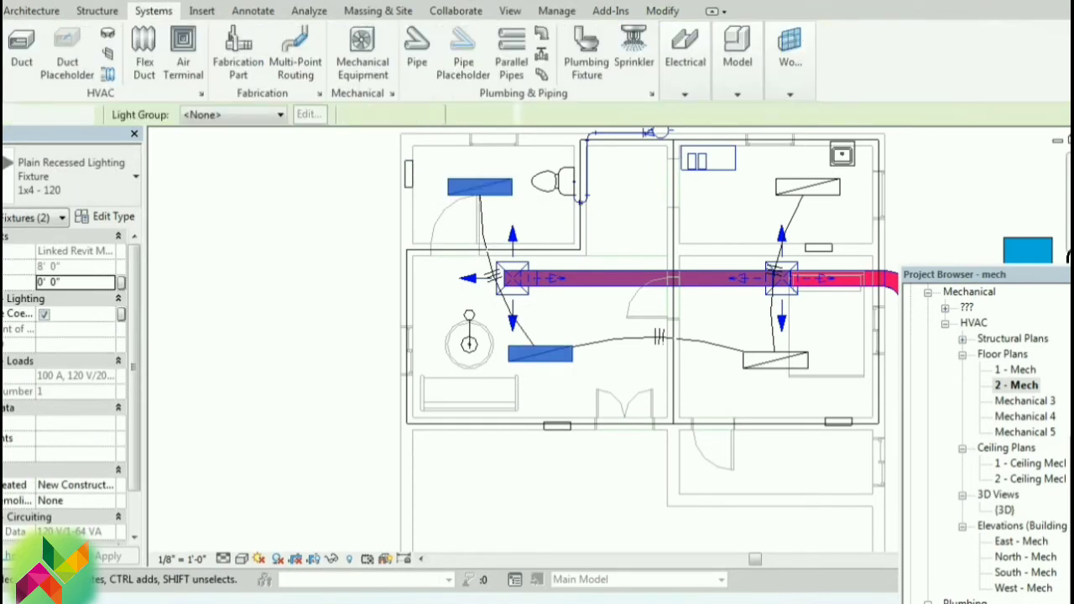
{"action": "key", "text": "Escape"}
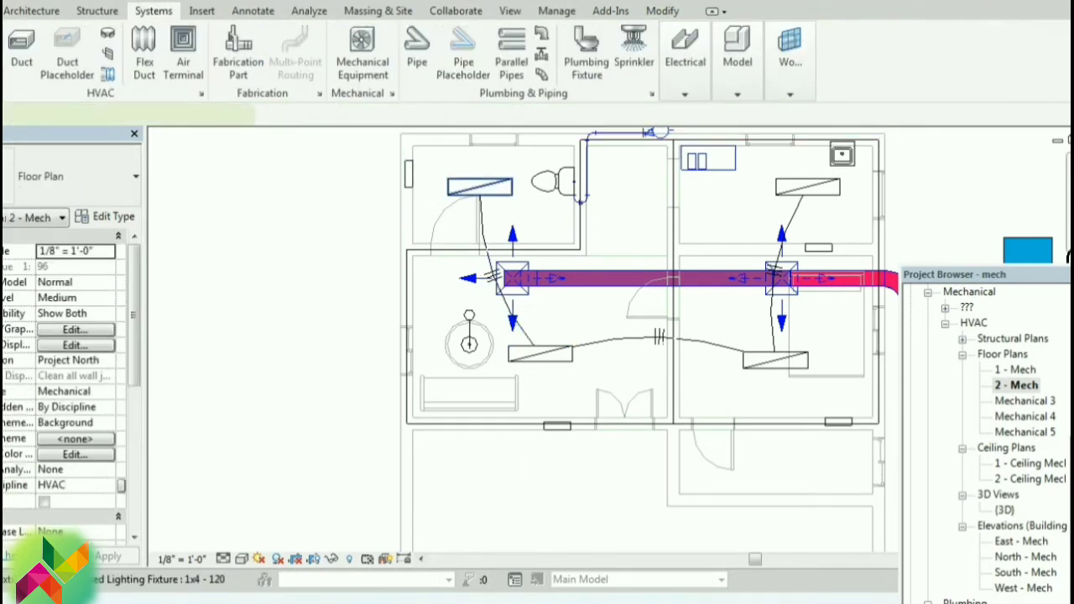
- Check which panel the circuit of the bathroom fixture and the upper-right room fixture is assigned to
{"action": "left_click", "coordinate": [479, 186]}
{"action": "left_click", "coordinate": [817, 11]}
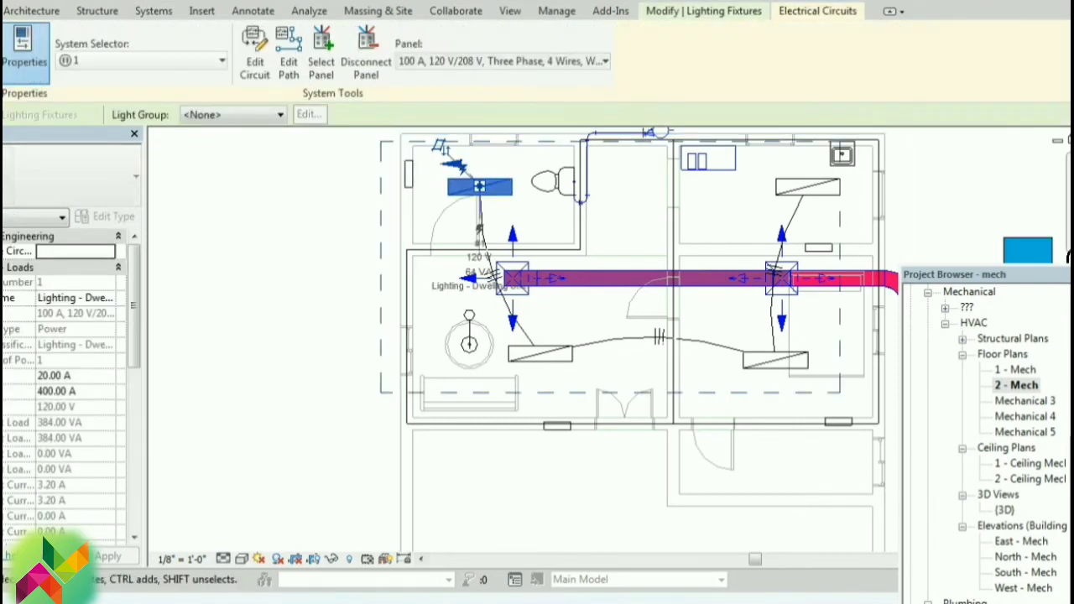
{"action": "key", "text": "Escape"}
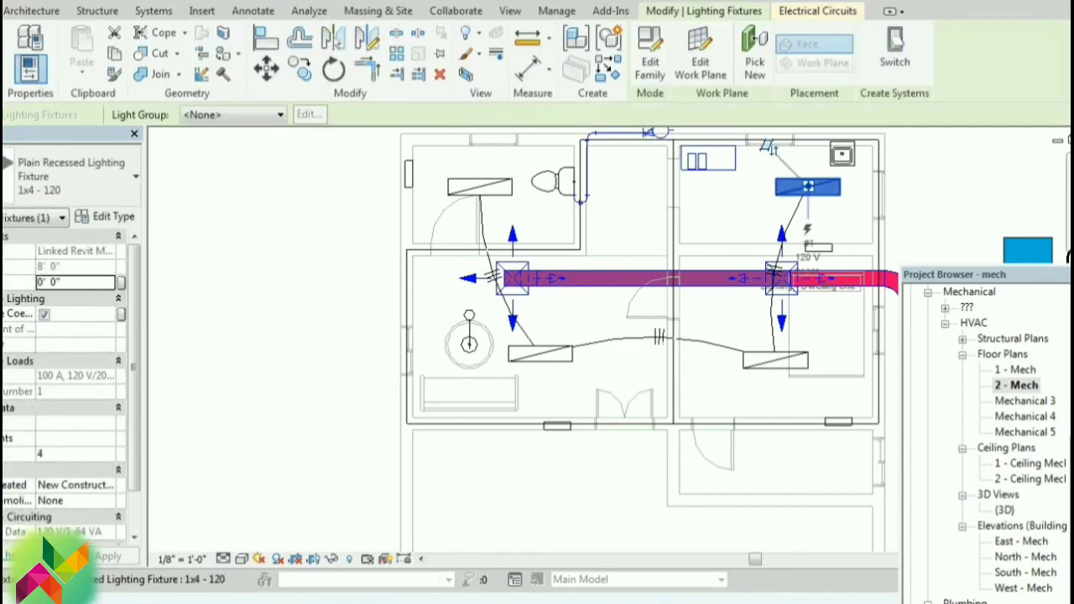
{"action": "left_click", "coordinate": [817, 11]}
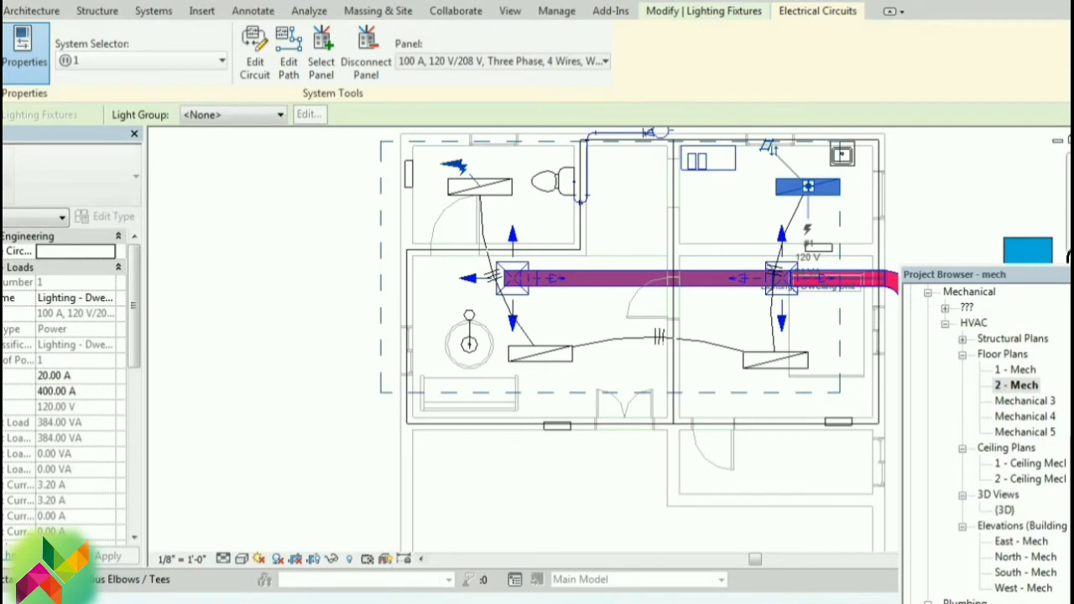
{"action": "key", "text": "Escape"}
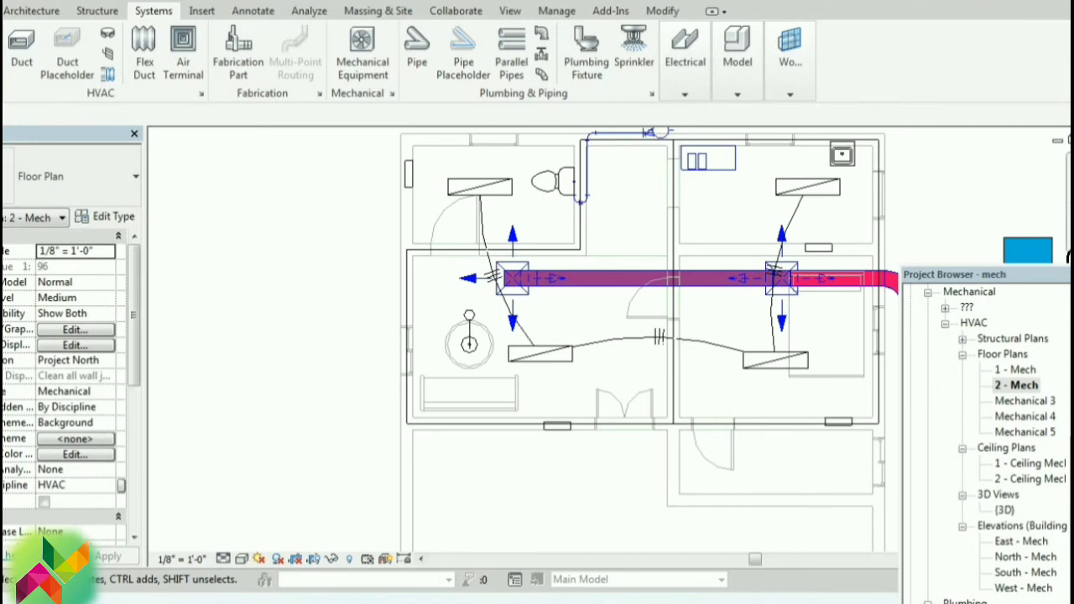
- Place a Three Way lighting switch on the bathroom's outer wall, just below the panelboard
{"action": "left_click", "coordinate": [685, 59]}
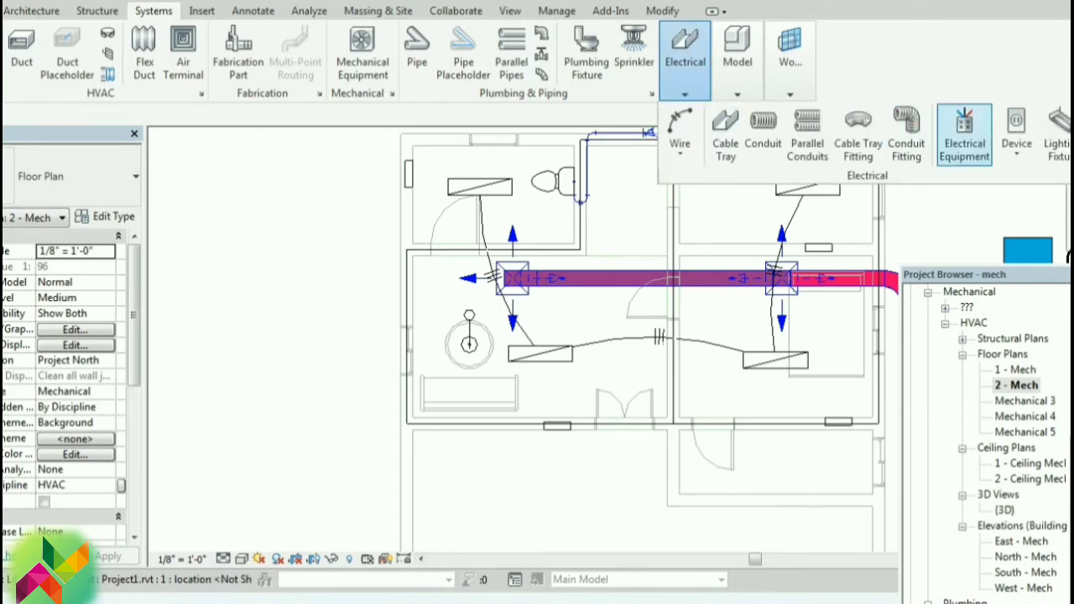
{"action": "left_click", "coordinate": [1016, 155]}
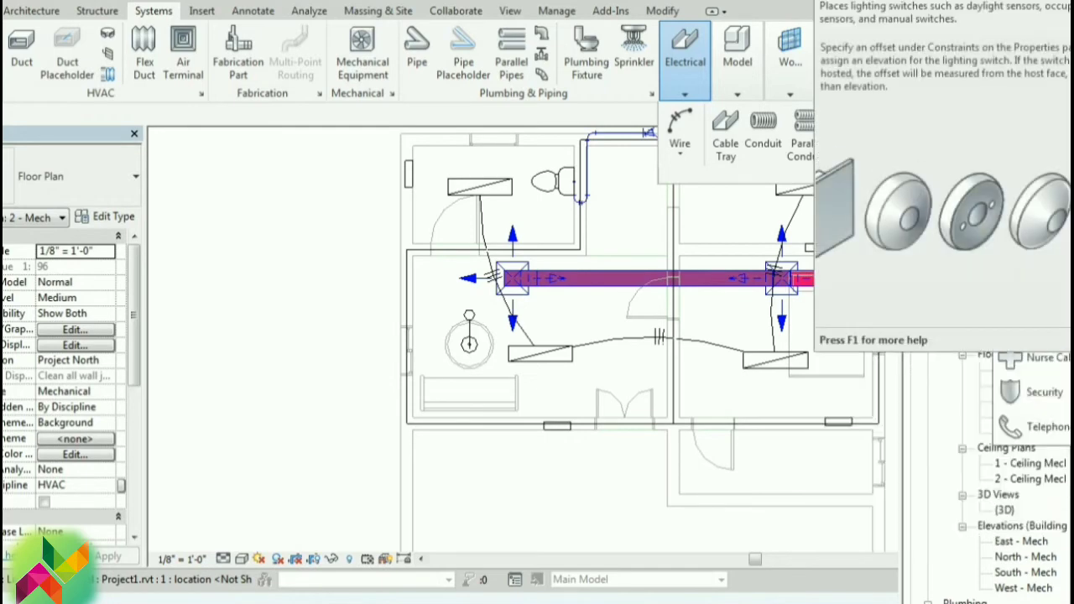
{"action": "left_click", "coordinate": [1040, 318]}
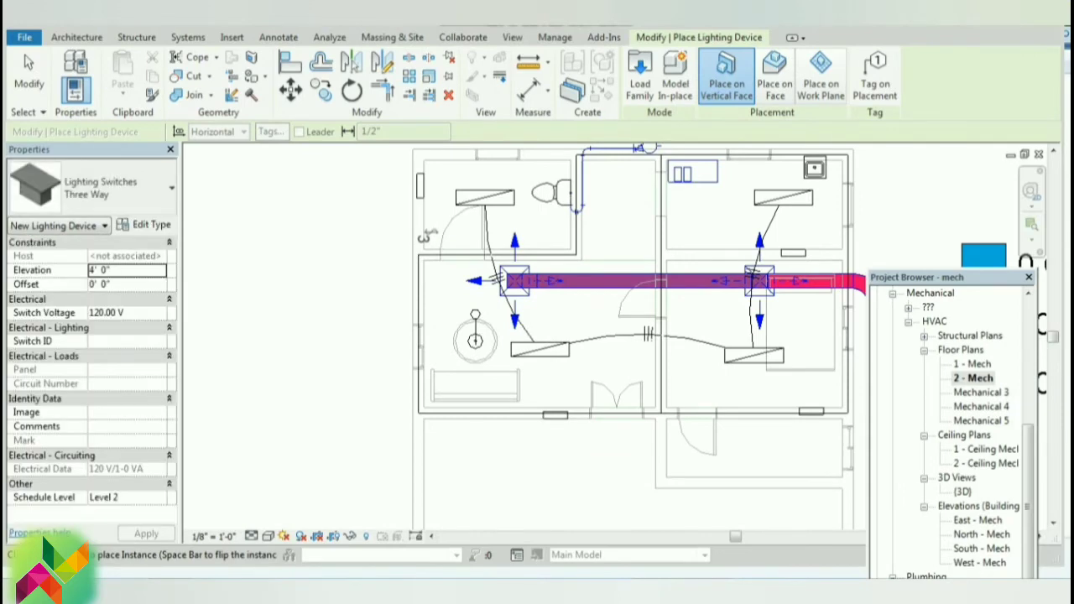
{"action": "left_click", "coordinate": [426, 236]}
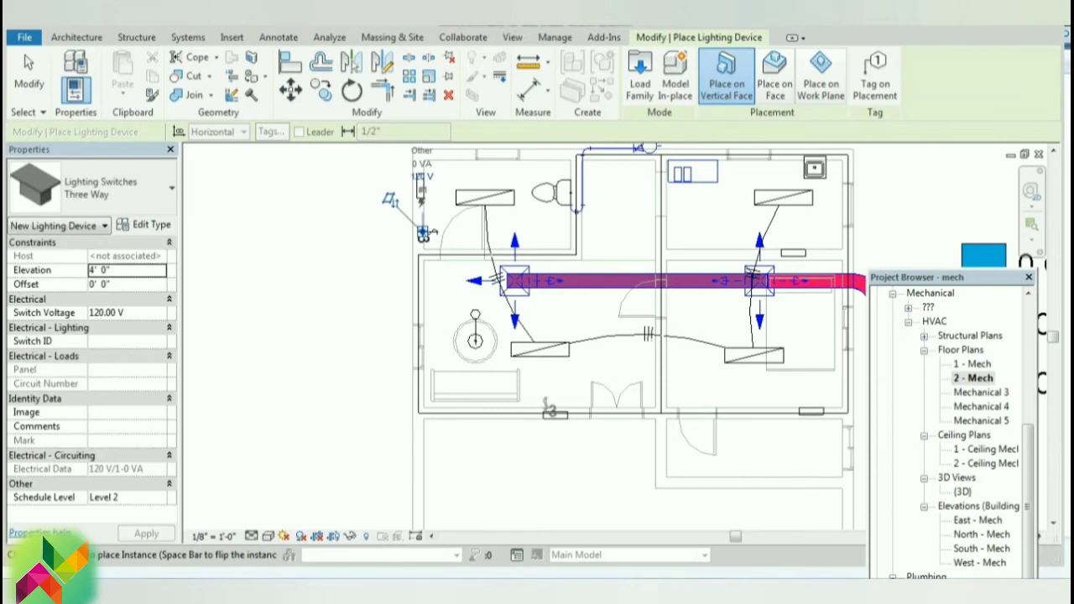
- Place two more Three Way lighting switches, one on the lower wall of the lower-left room and one on the lower wall of the lower-right room
{"action": "left_click", "coordinate": [522, 408]}
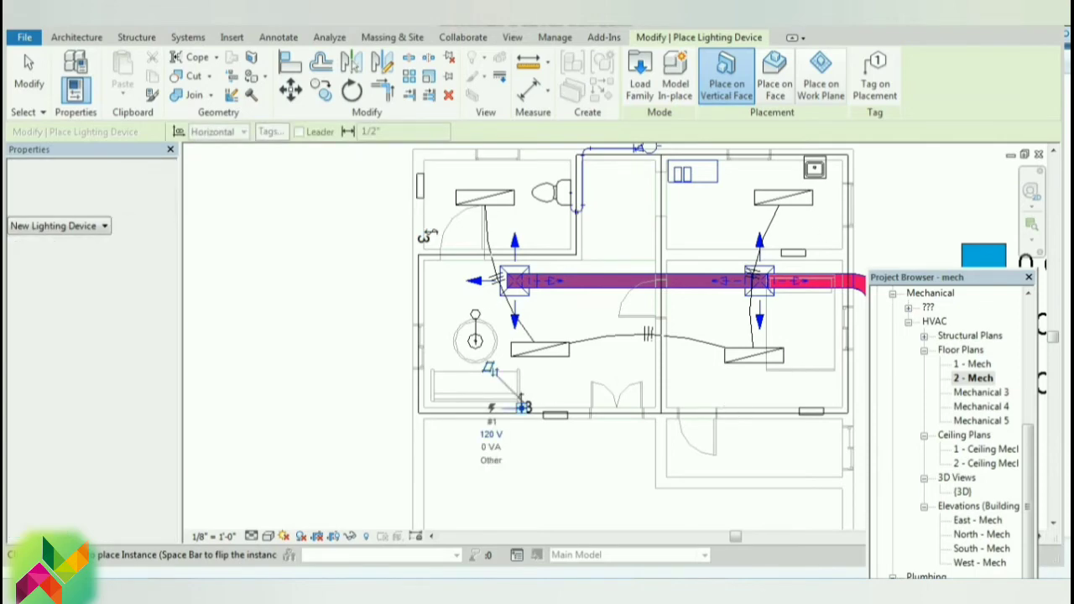
{"action": "left_click", "coordinate": [522, 407]}
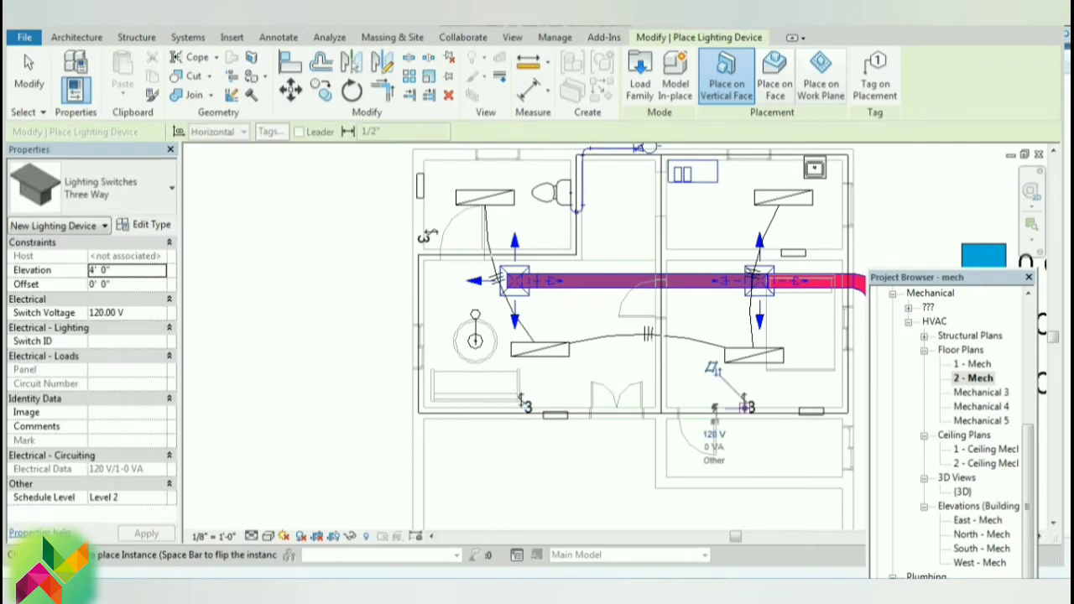
{"action": "left_click", "coordinate": [712, 369]}
{"action": "key", "text": "Escape"}
{"action": "key", "text": "Escape"}
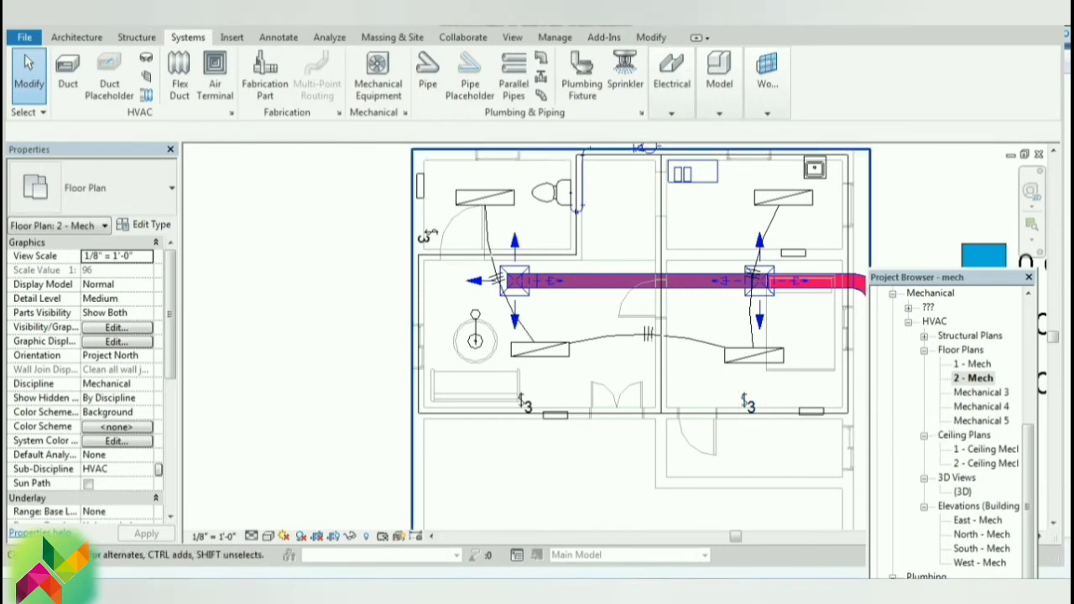
- Create a switch system for the two right-hand room fixtures and assign it to the switch on the lower-right room's wall
{"action": "left_click", "coordinate": [783, 197]}
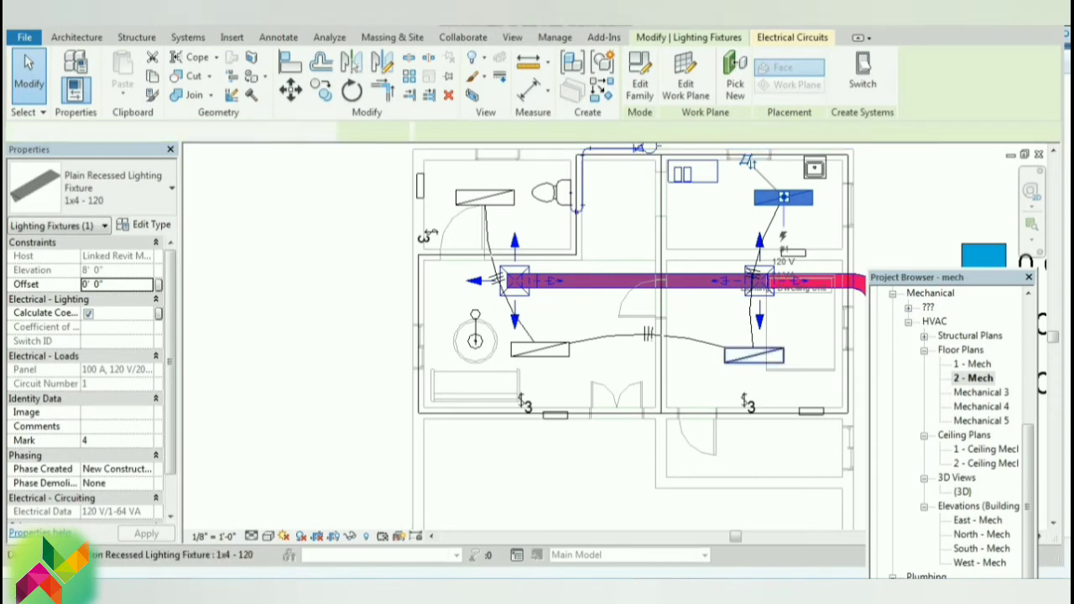
{"action": "left_click", "coordinate": [753, 355], "text": "ctrl"}
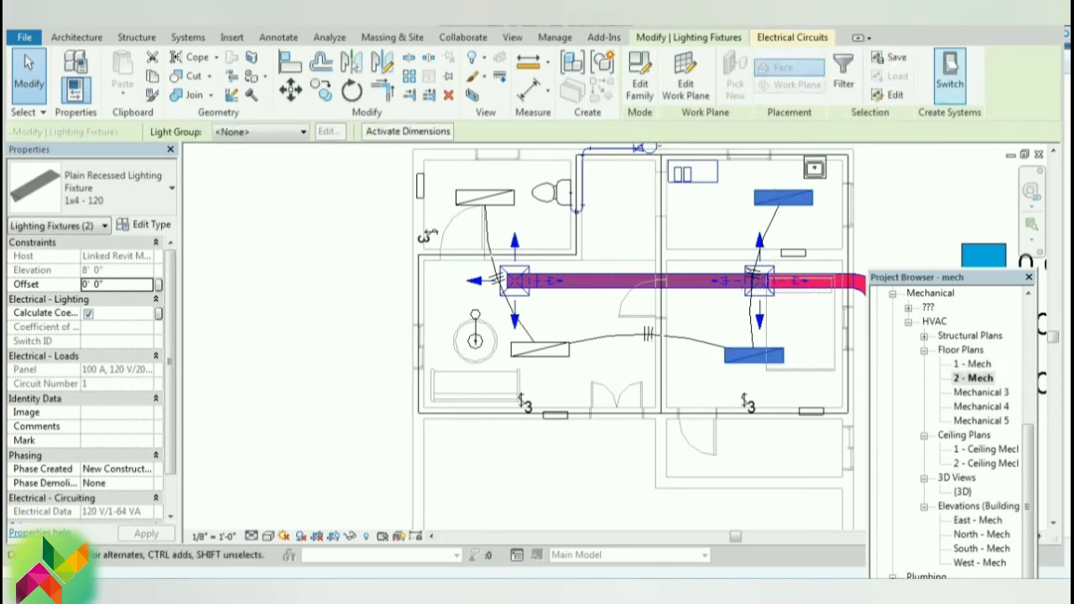
{"action": "left_click", "coordinate": [949, 75]}
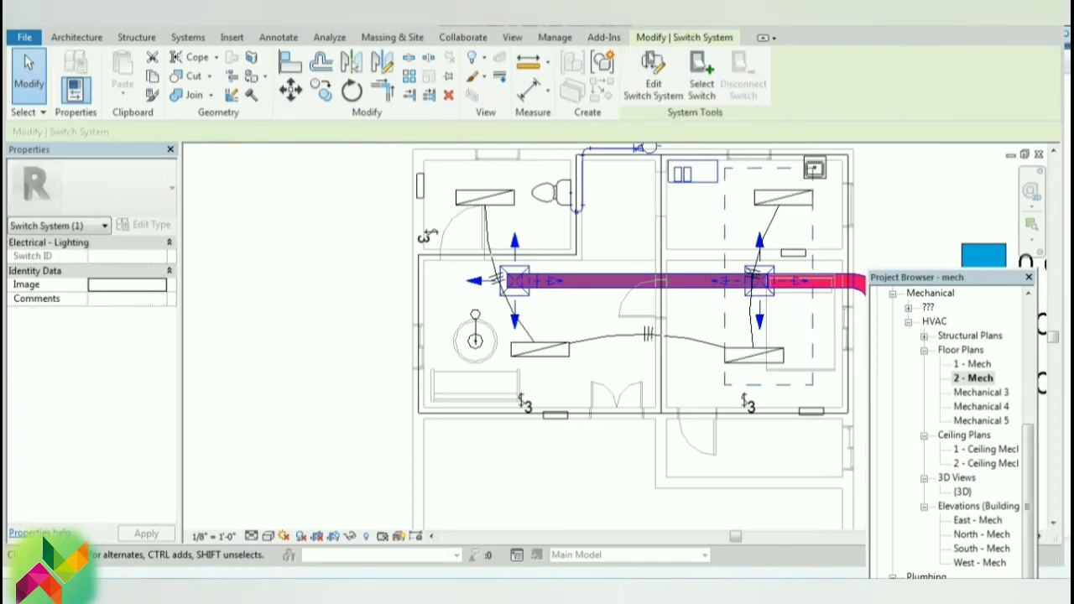
{"action": "left_click", "coordinate": [702, 84]}
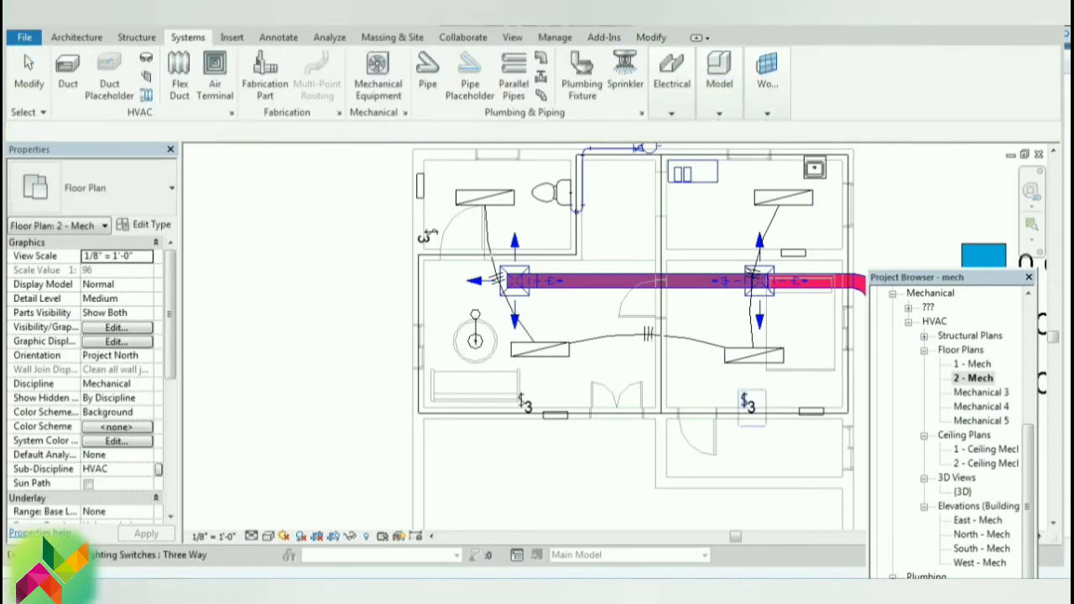
{"action": "left_click", "coordinate": [747, 403]}
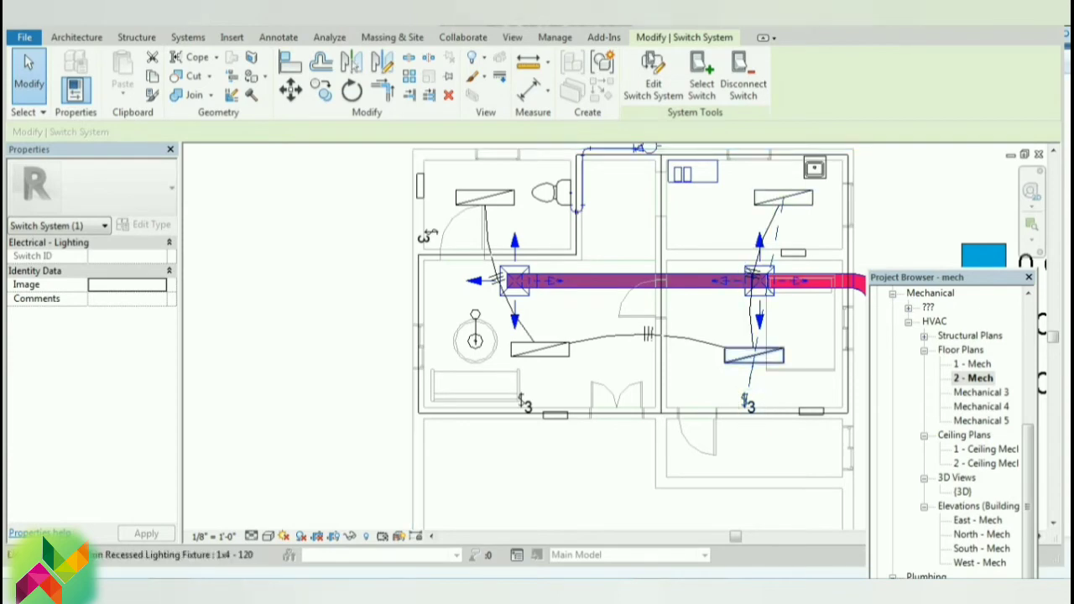
{"action": "key", "text": "Escape"}
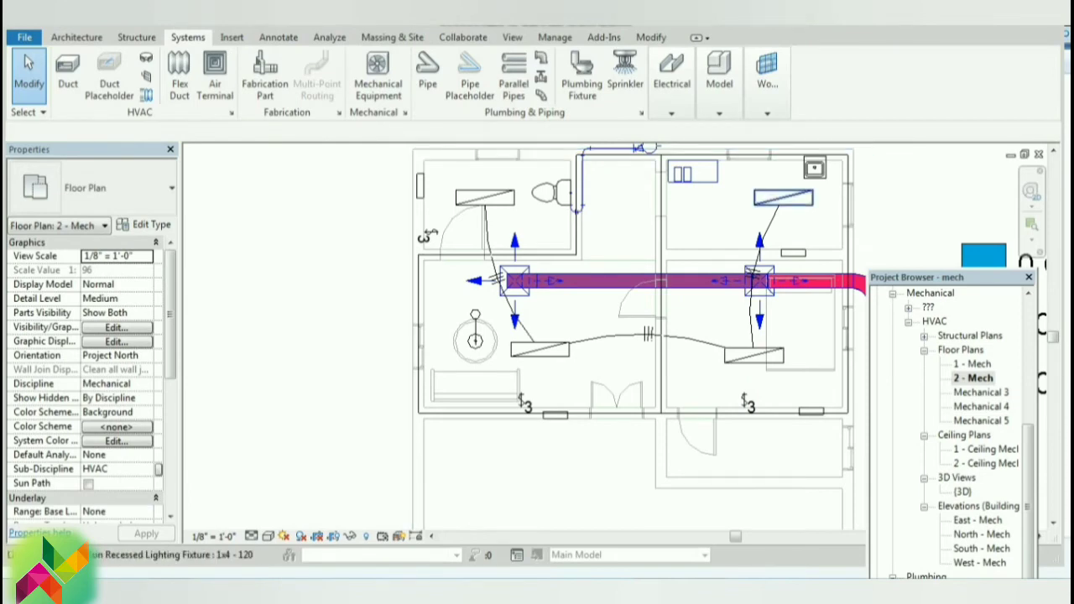
- Check the electrical circuit and the switch system of the upper-right room fixture
{"action": "left_click", "coordinate": [783, 197]}
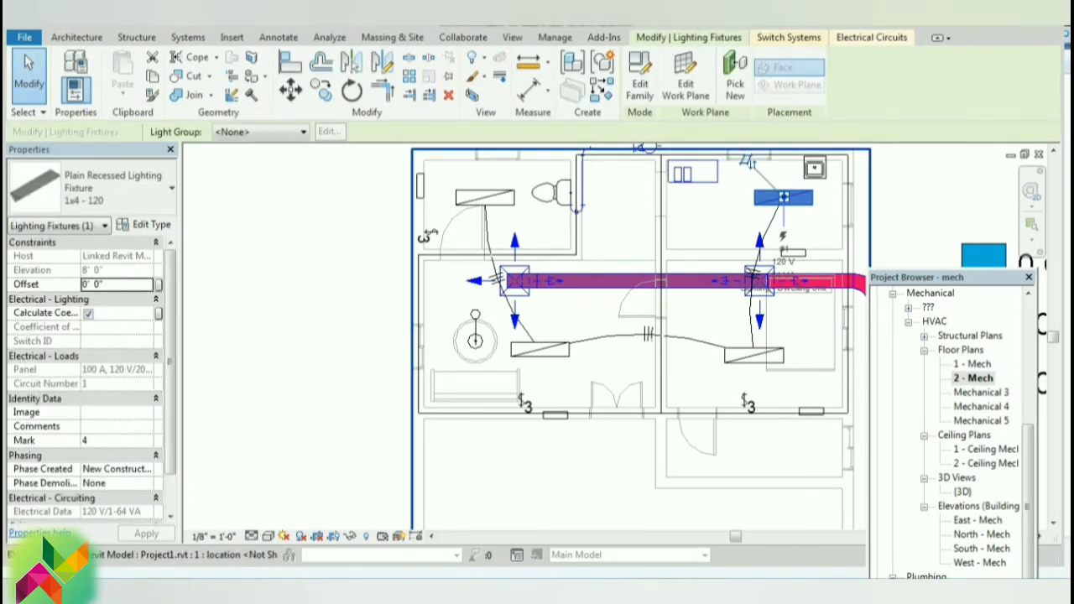
{"action": "left_click", "coordinate": [871, 38]}
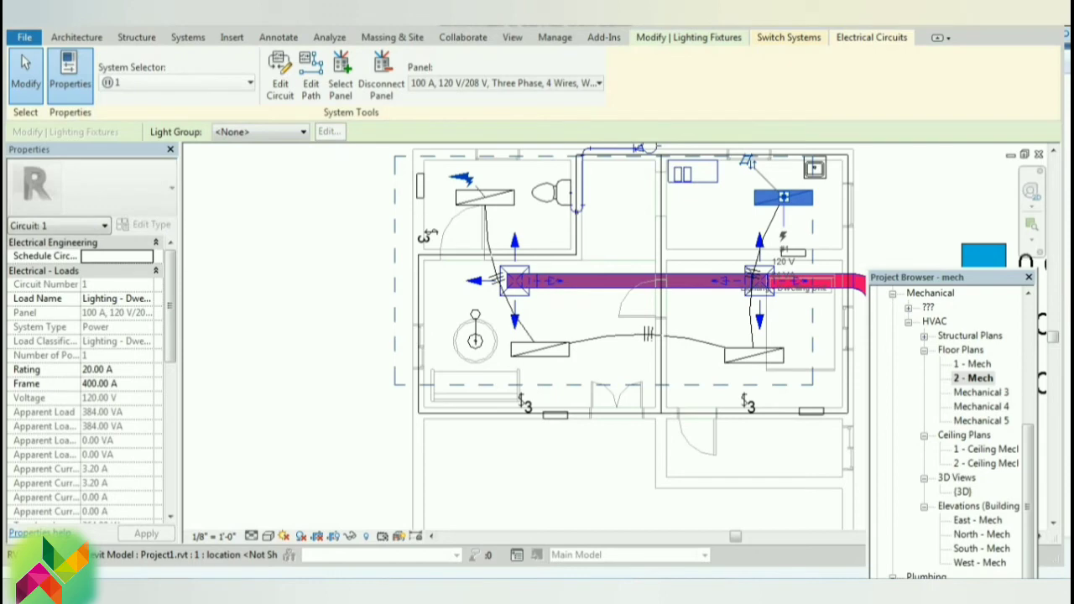
{"action": "left_click", "coordinate": [789, 37]}
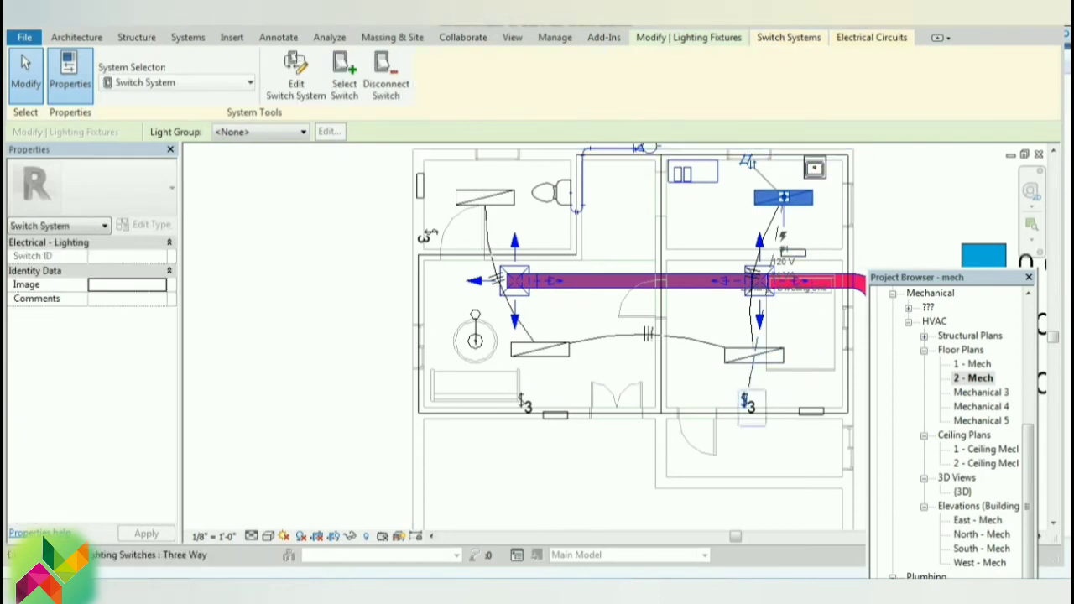
{"action": "key", "text": "Escape"}
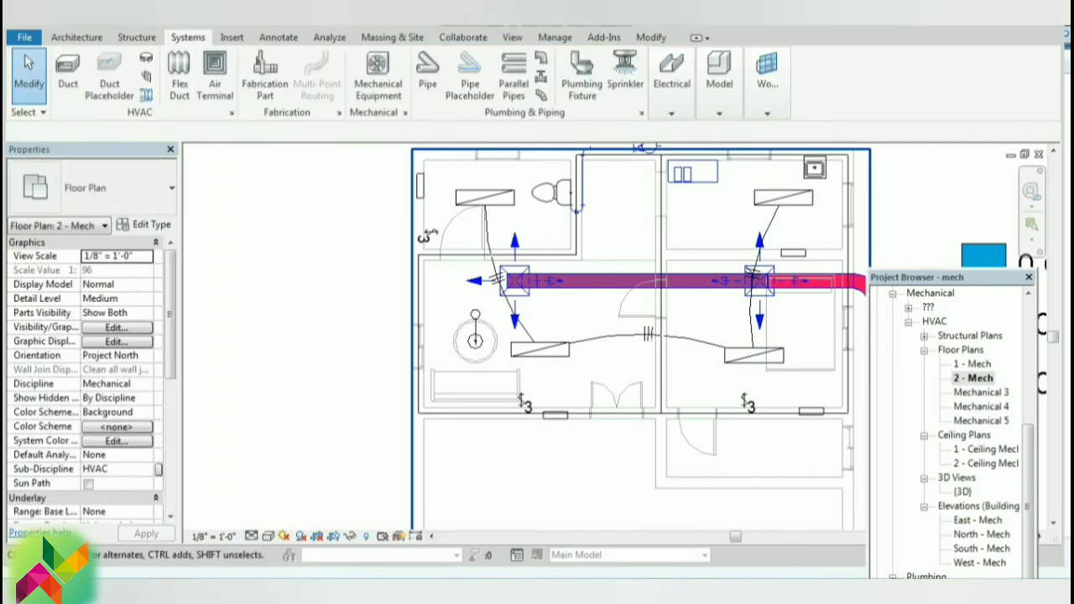
- Create a switch system for the bathroom fixture and assign it to the switch on the bathroom's outer wall
{"action": "left_click", "coordinate": [479, 198]}
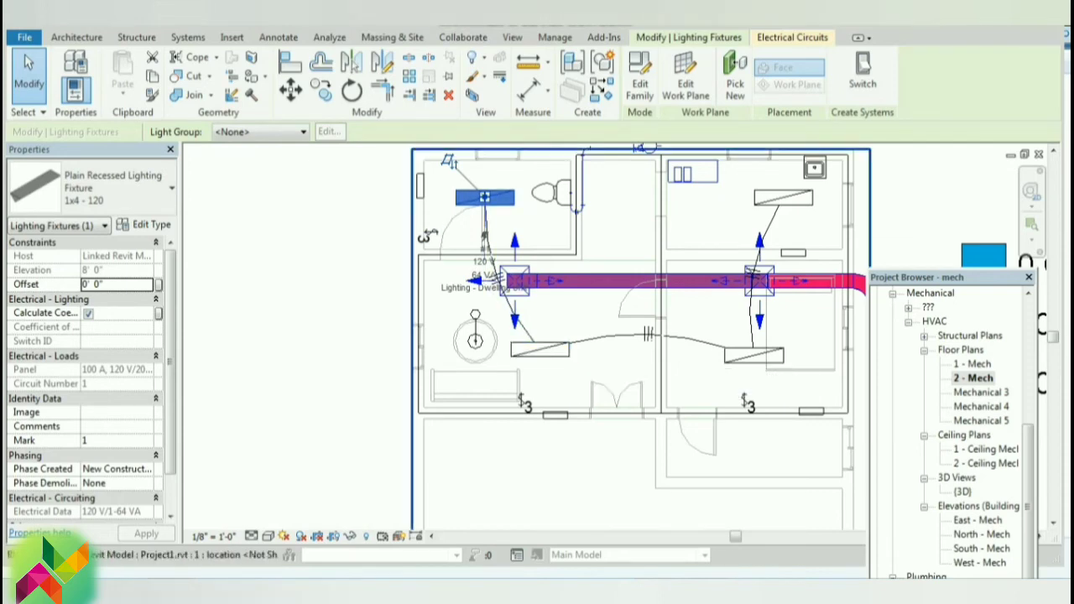
{"action": "left_click", "coordinate": [862, 71]}
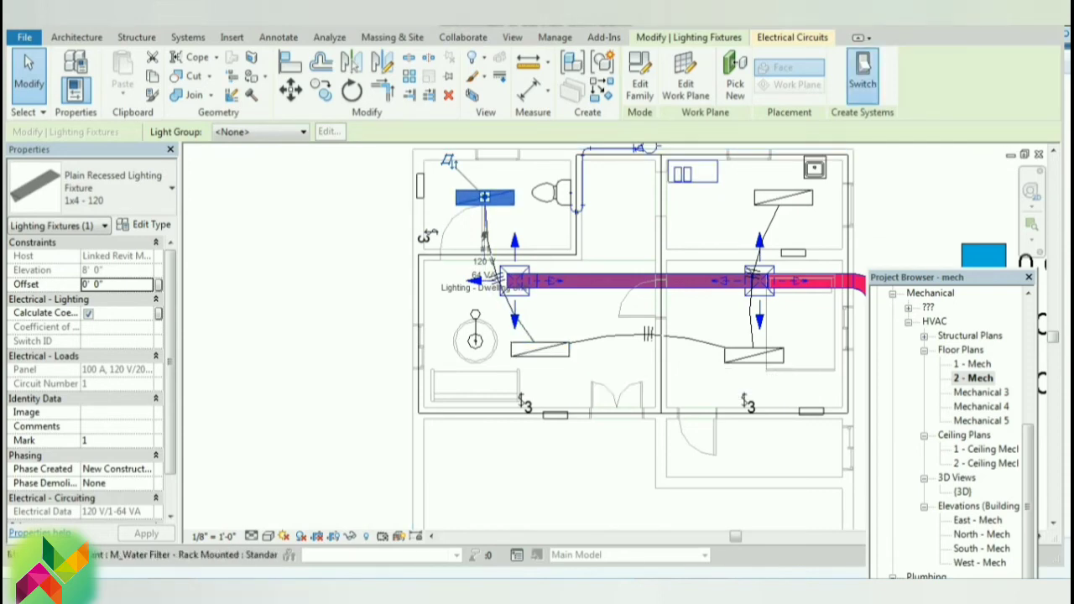
{"action": "left_click", "coordinate": [702, 77]}
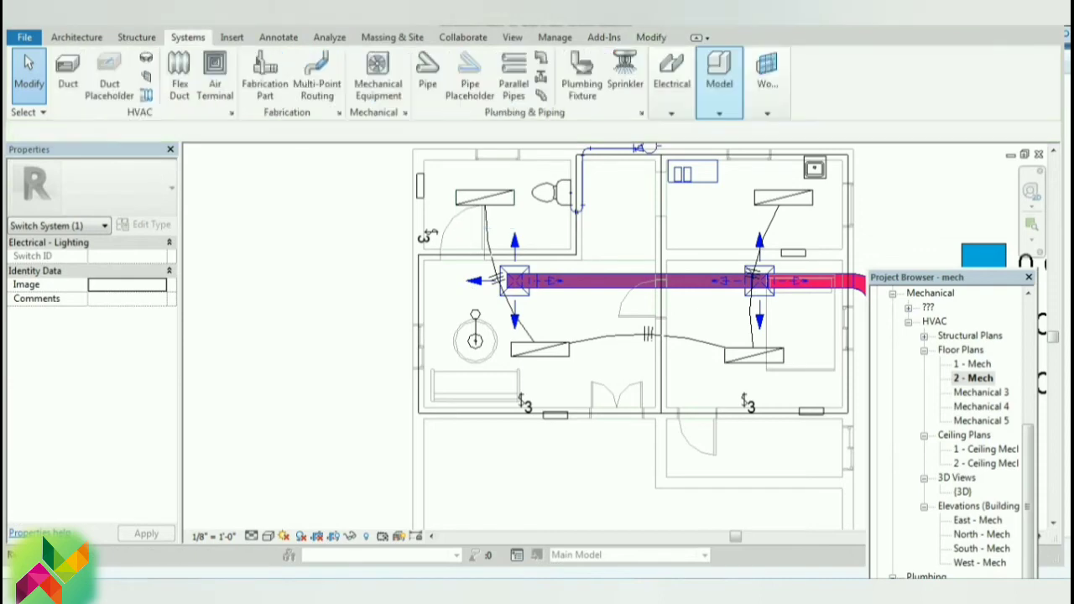
{"action": "left_click", "coordinate": [425, 238]}
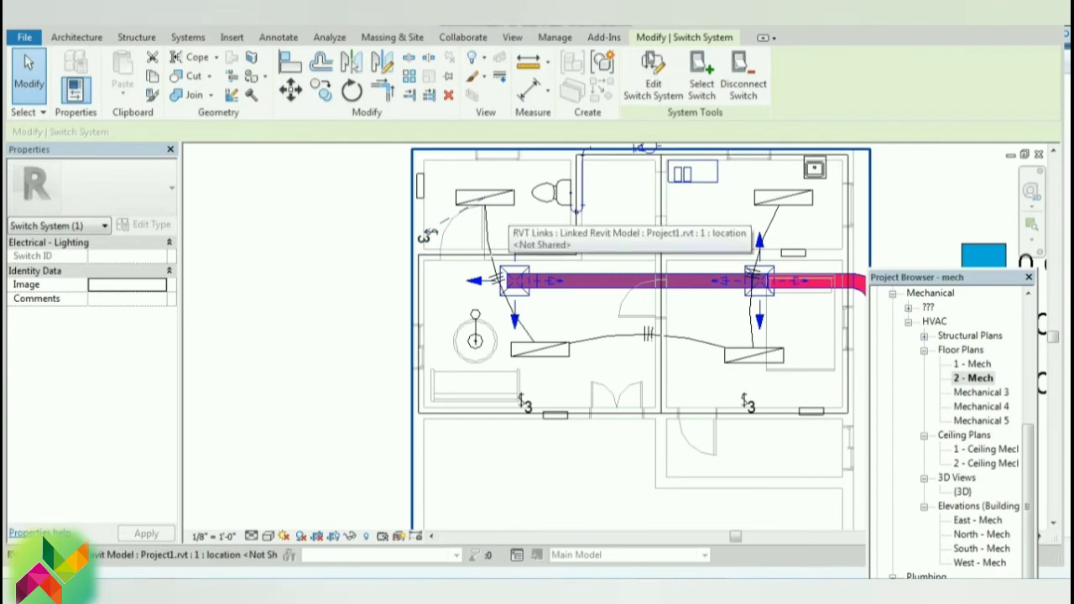
{"action": "key", "text": "Escape"}
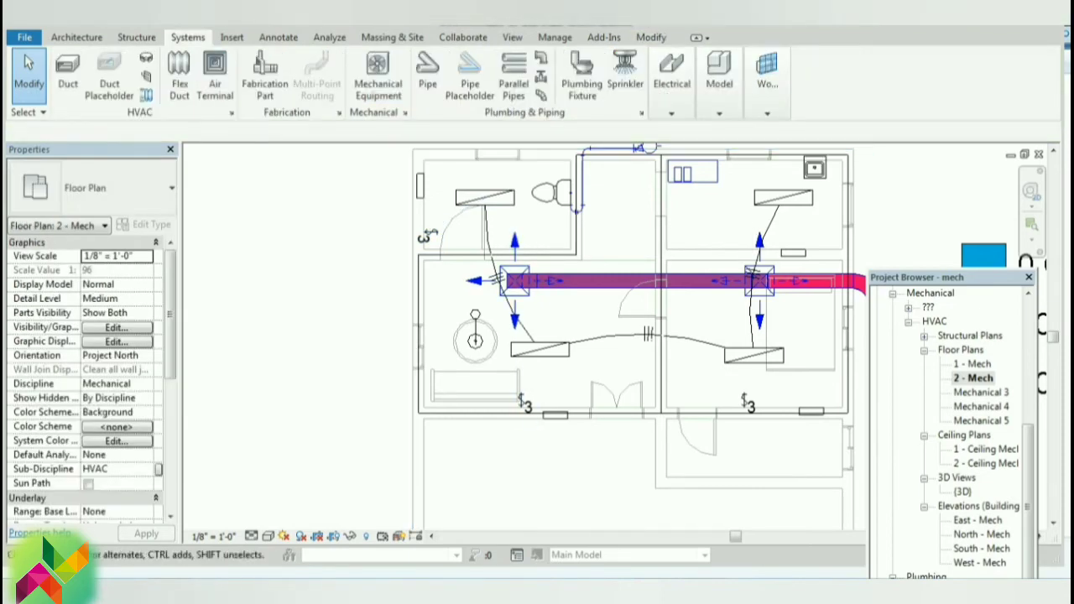
- Create a switch system for the lower-left room fixture and assign it to the switch on that room's lower wall
{"action": "left_click", "coordinate": [539, 349]}
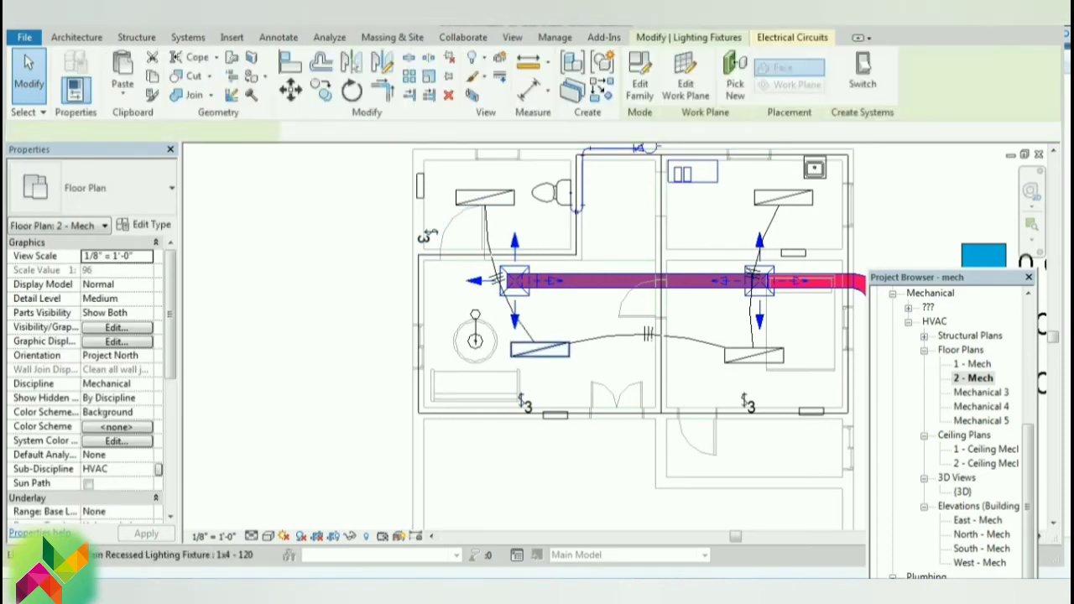
{"action": "left_click", "coordinate": [862, 74]}
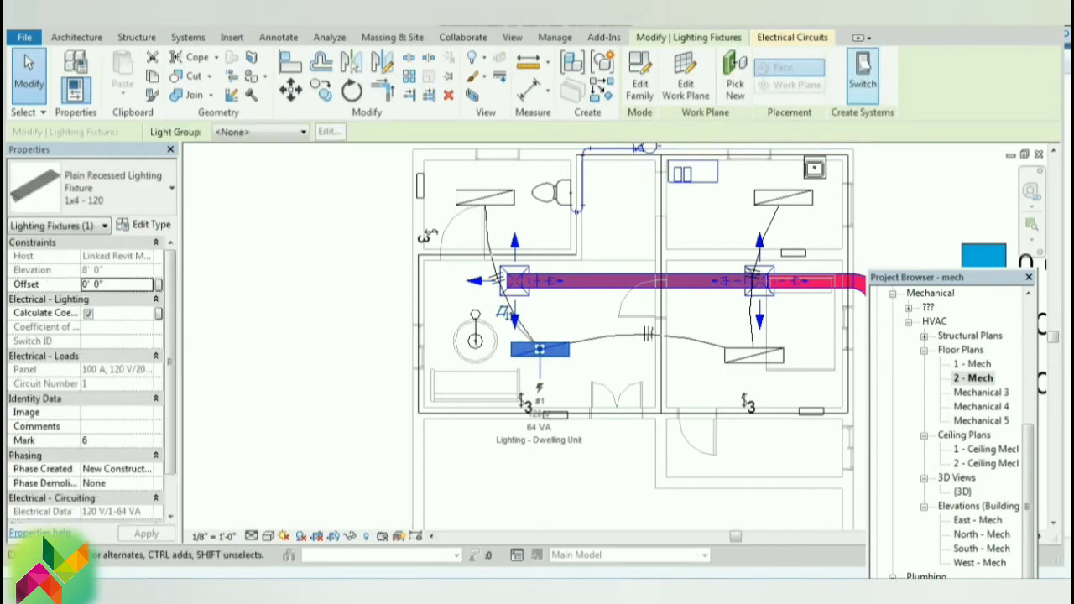
{"action": "left_click", "coordinate": [701, 75]}
{"action": "left_click", "coordinate": [719, 84]}
{"action": "left_click", "coordinate": [526, 405]}
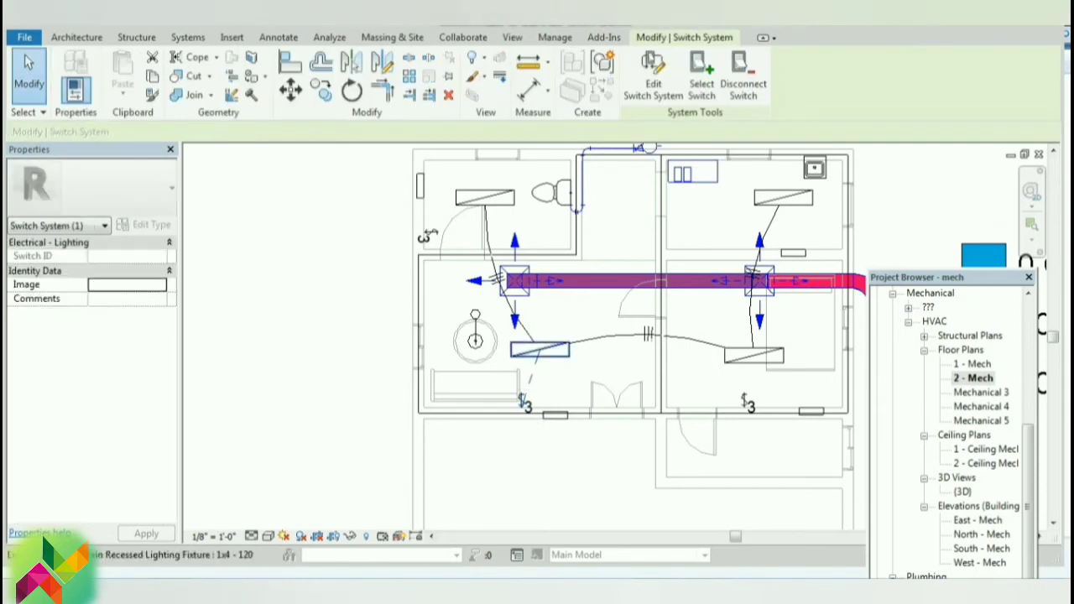
{"action": "key", "text": "Escape"}
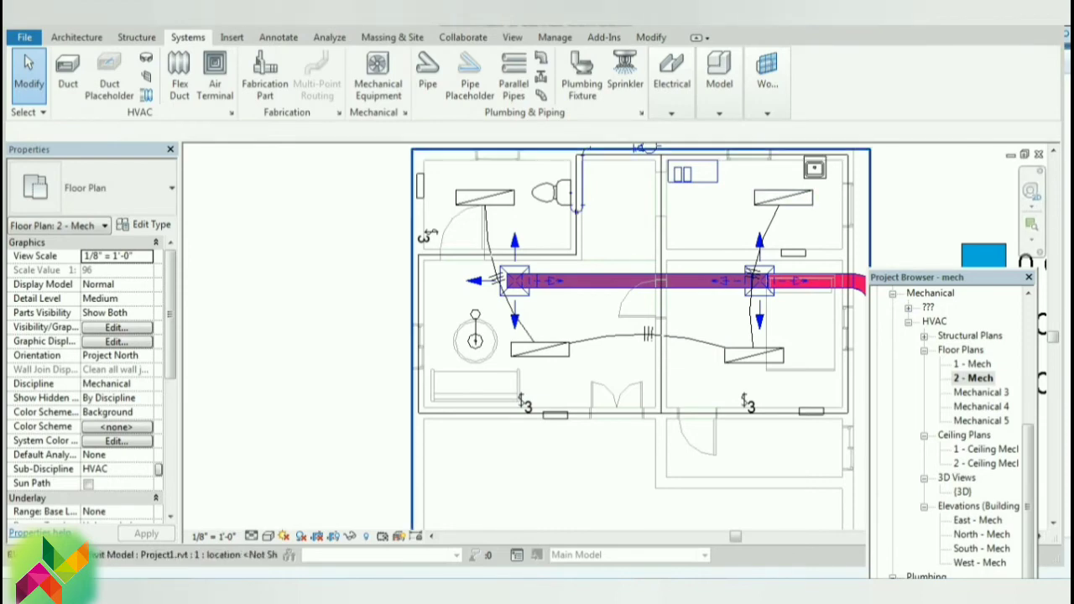
- Check the electrical circuit and the switch system of the bathroom fixture
{"action": "left_click", "coordinate": [485, 197]}
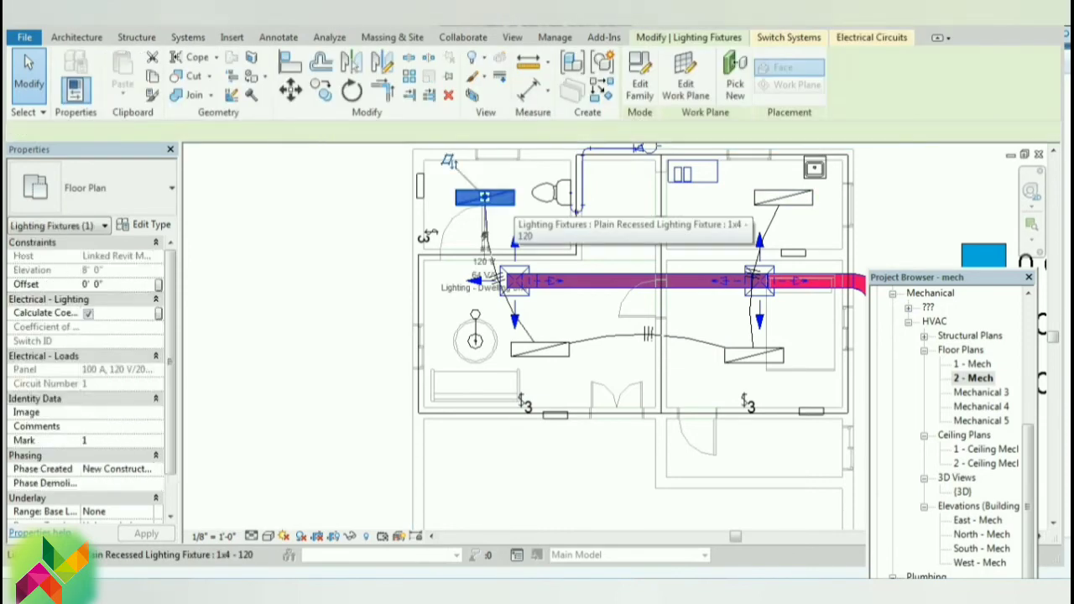
{"action": "left_click", "coordinate": [872, 37]}
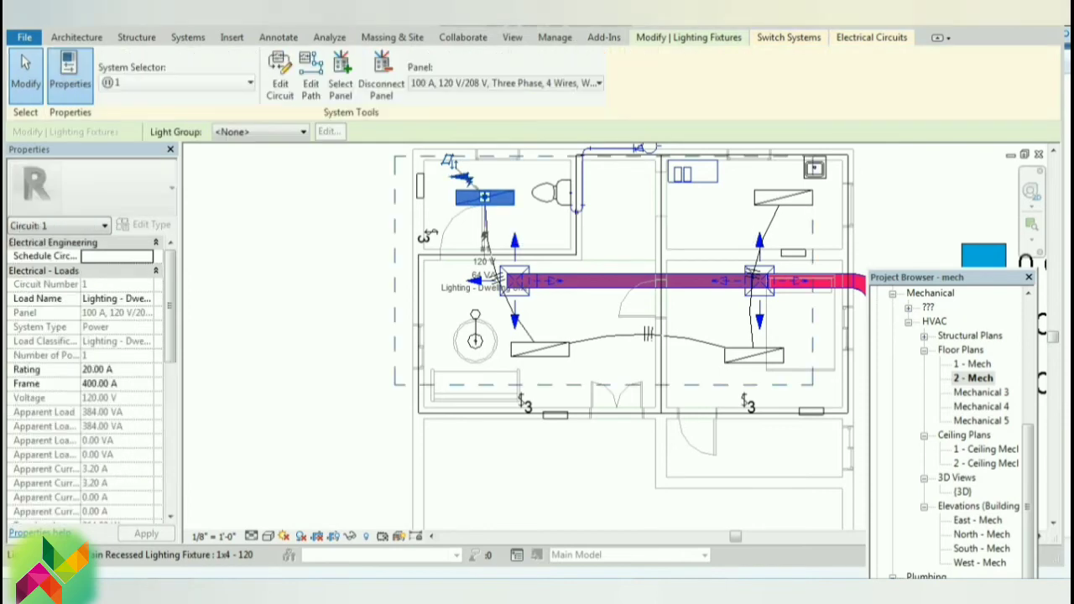
{"action": "left_click", "coordinate": [788, 38]}
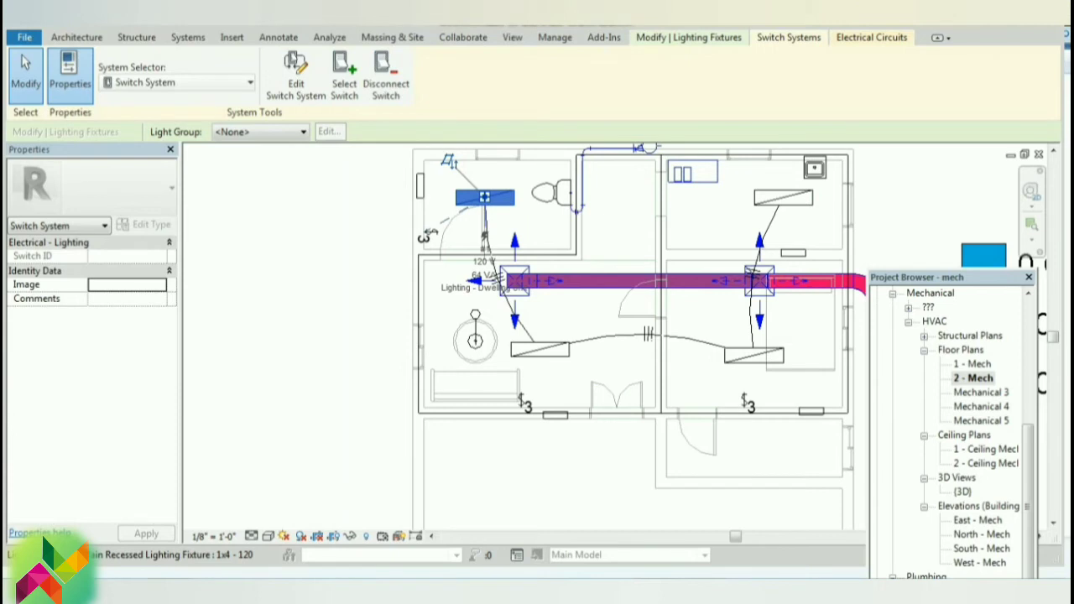
{"action": "key", "text": "Escape"}
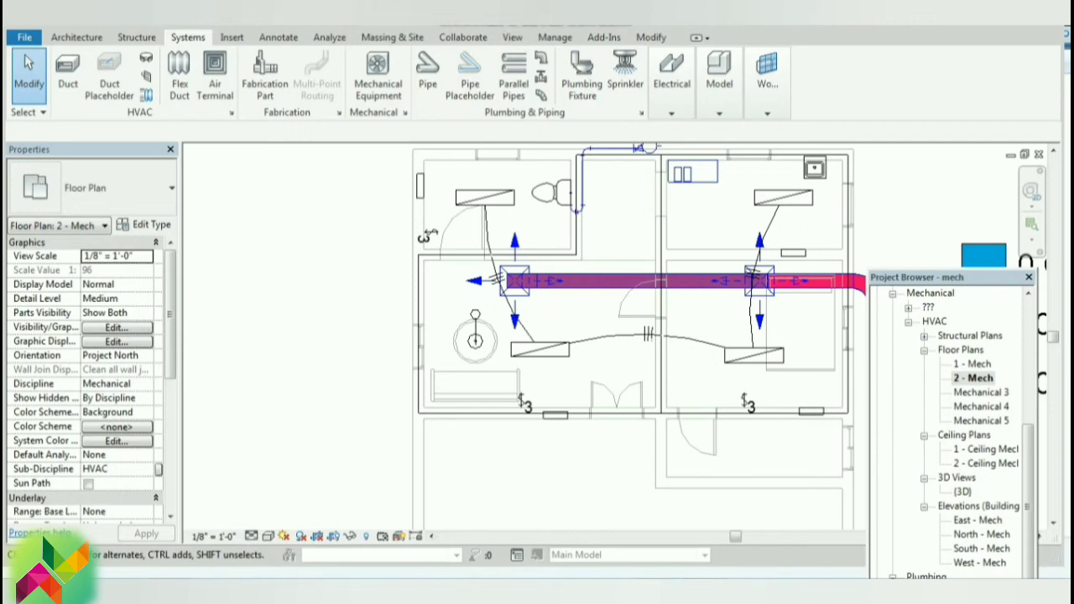
- Inspect the placed panelboards, fixtures and switches in the 3D view, from the back and from the home orientation
{"action": "key", "text": "ctrl+Tab"}
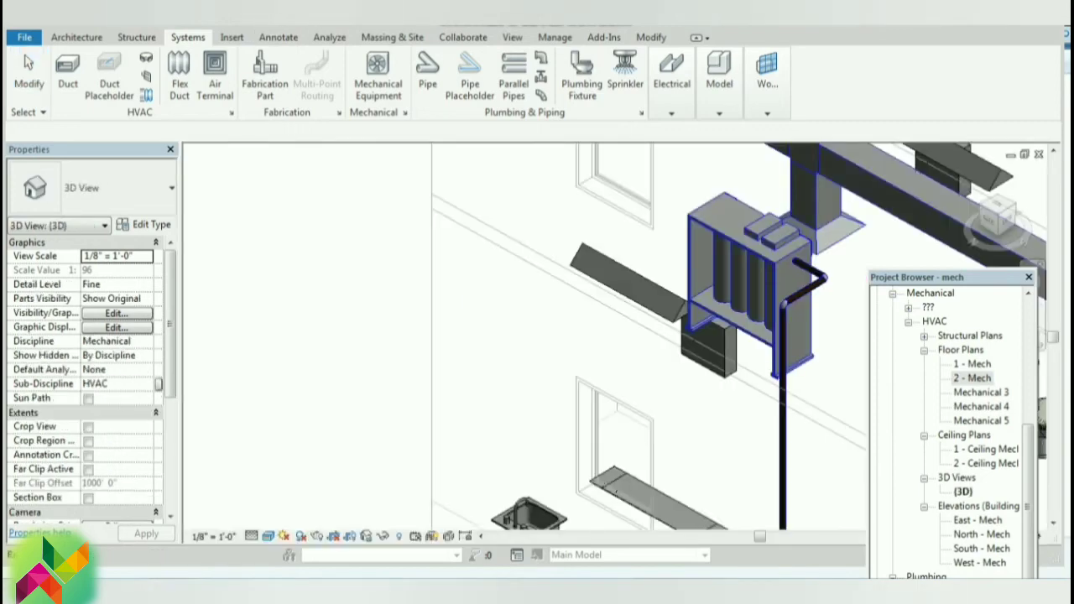
{"action": "scroll", "coordinate": [453, 264], "scroll_direction": "down", "scroll_amount": 4}
{"action": "scroll", "coordinate": [453, 273], "scroll_direction": "down", "scroll_amount": 4}
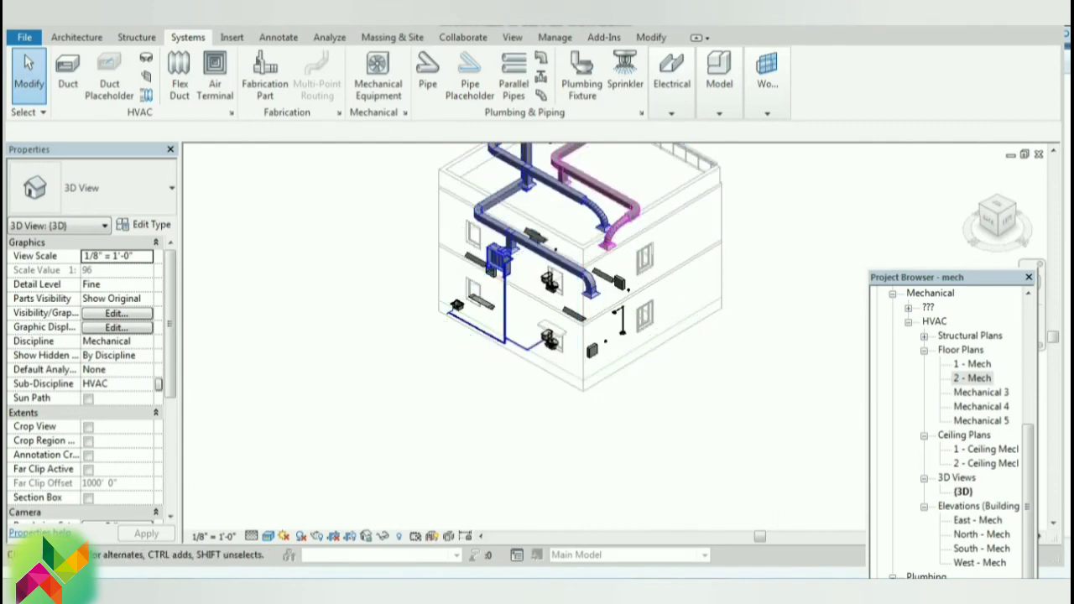
{"action": "left_click", "coordinate": [988, 221]}
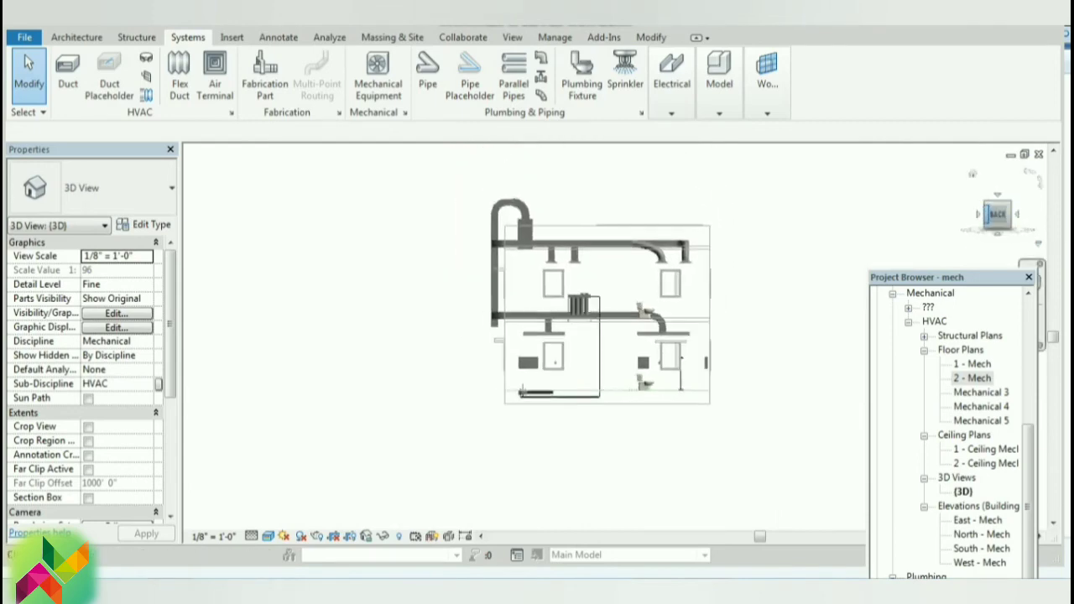
{"action": "scroll", "coordinate": [537, 430], "scroll_direction": "up", "scroll_amount": 3}
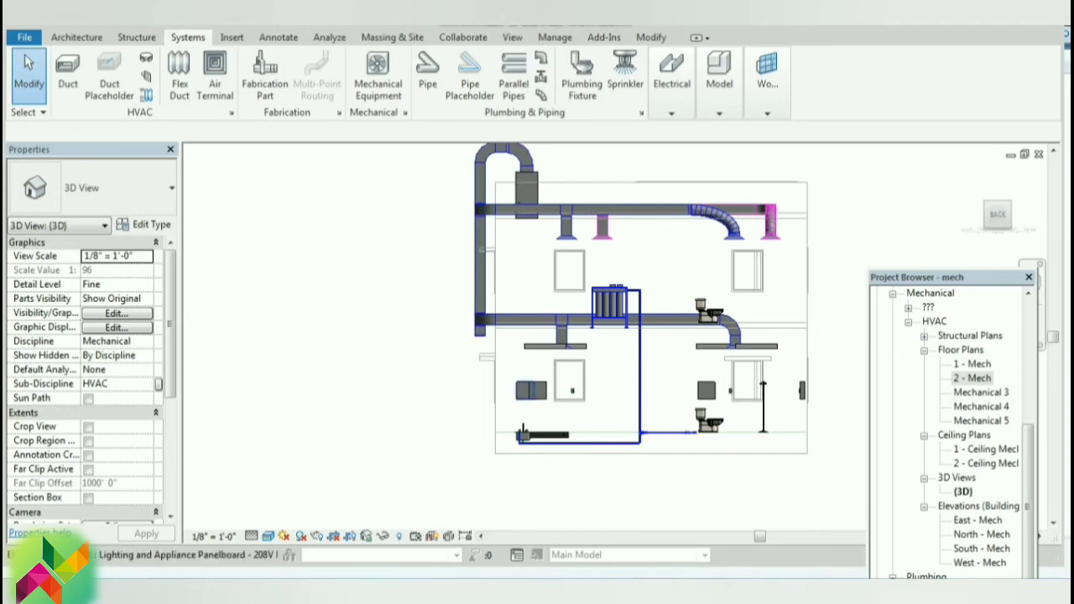
{"action": "scroll", "coordinate": [761, 401], "scroll_direction": "up", "scroll_amount": 2}
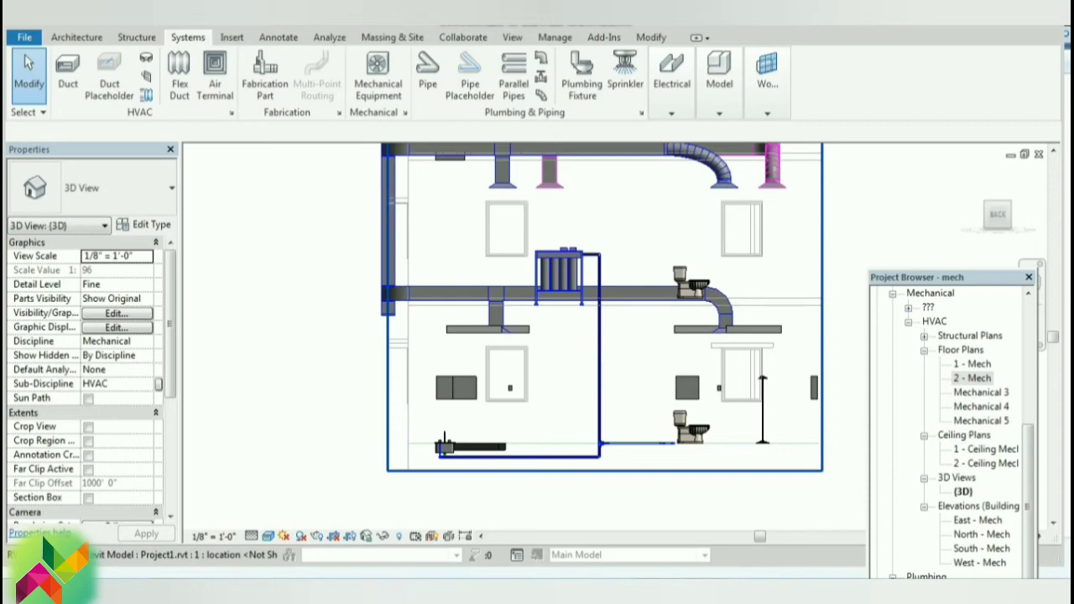
{"action": "left_click", "coordinate": [973, 174]}
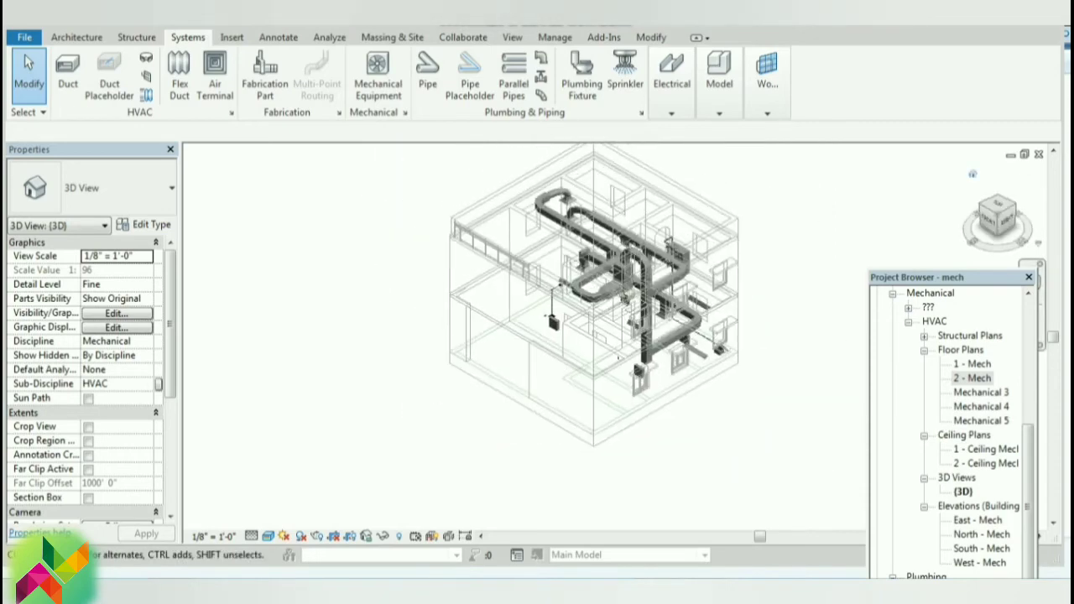
{"action": "scroll", "coordinate": [546, 432], "scroll_direction": "up", "scroll_amount": 5}
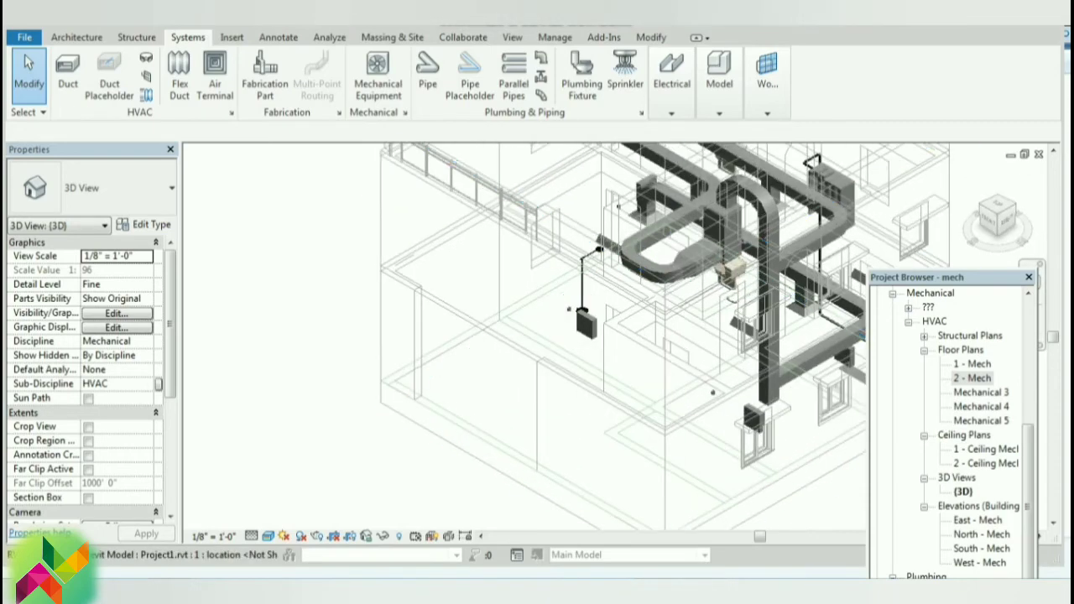
{"action": "scroll", "coordinate": [567, 365], "scroll_direction": "up", "scroll_amount": 4}
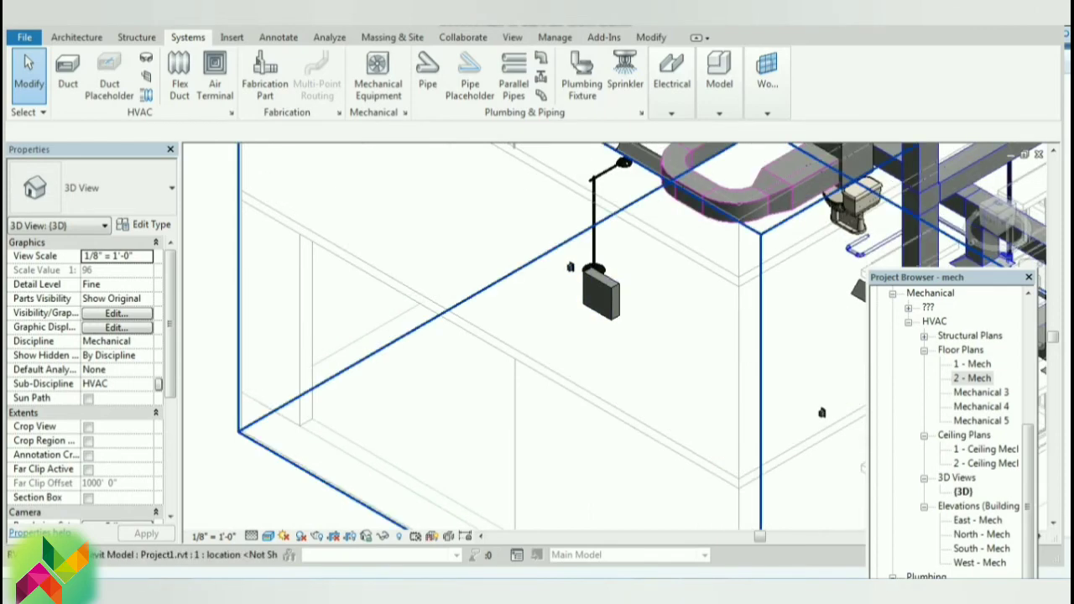
{"action": "scroll", "coordinate": [635, 423], "scroll_direction": "down", "scroll_amount": 5}
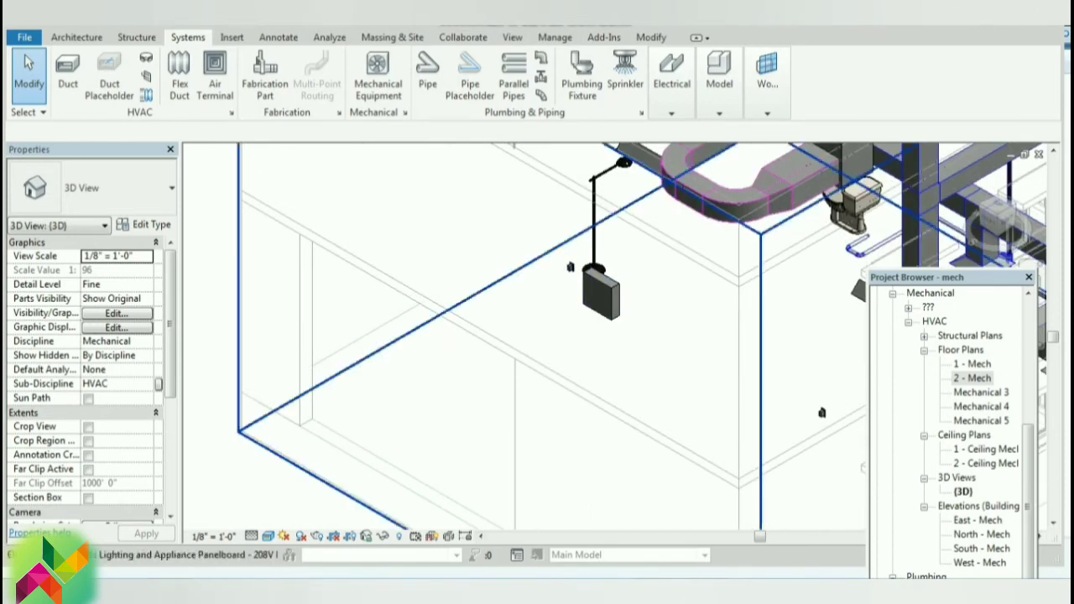
- Create a power circuit for each of the two panelboards on the building's front walls in the 3D view
{"action": "scroll", "coordinate": [635, 424], "scroll_direction": "up", "scroll_amount": 4}
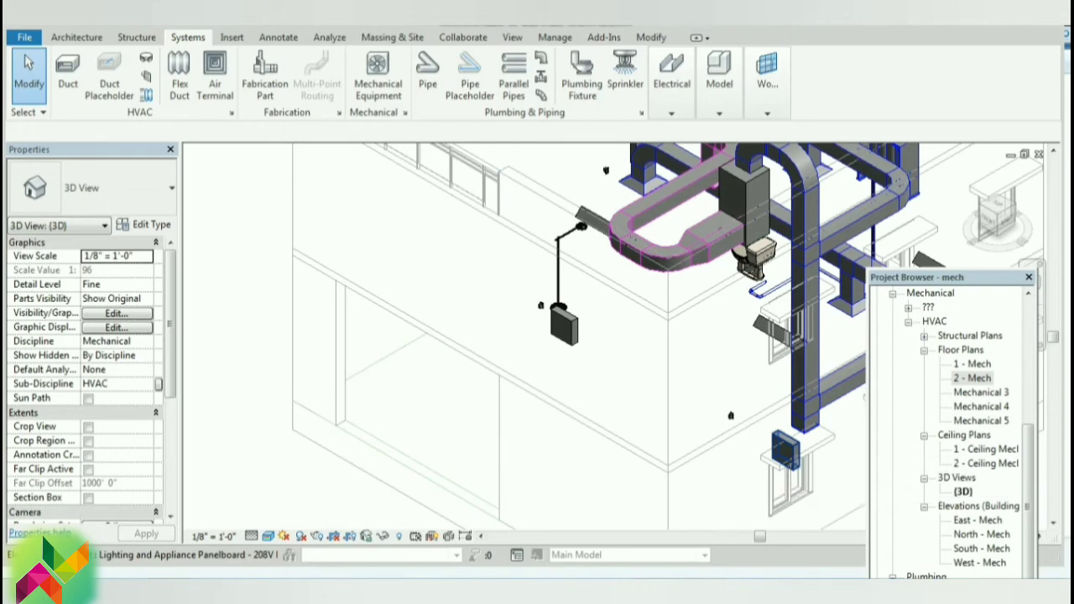
{"action": "left_click", "coordinate": [783, 451]}
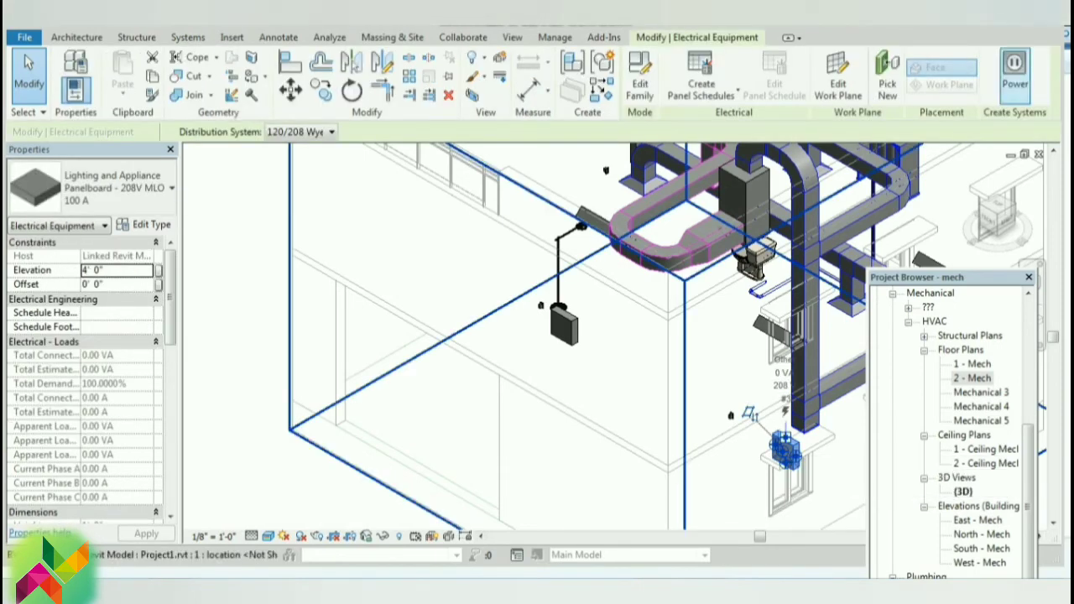
{"action": "left_click", "coordinate": [1014, 71]}
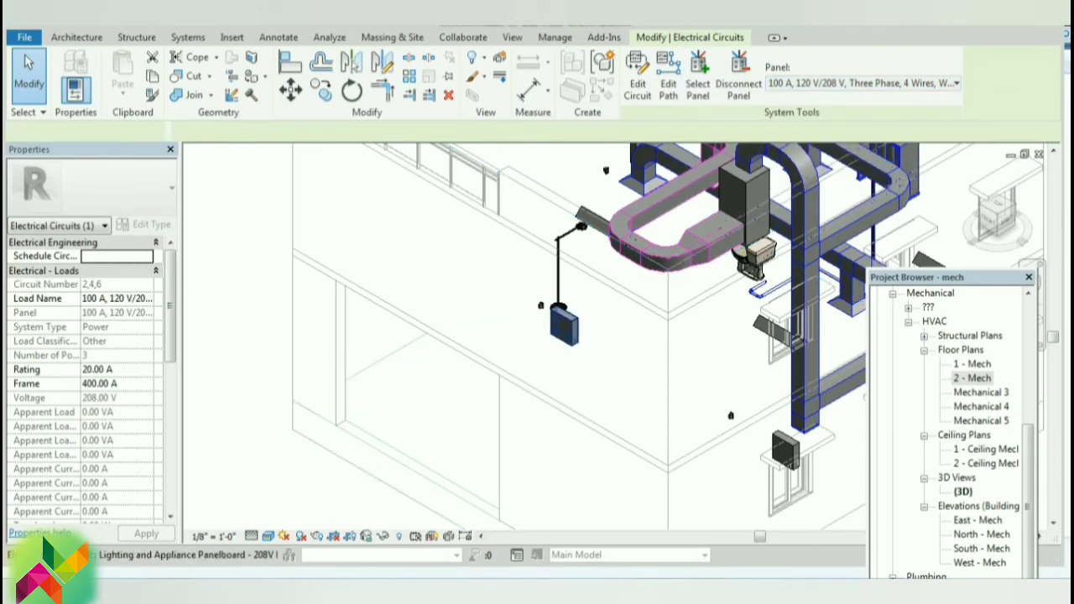
{"action": "left_click", "coordinate": [564, 326]}
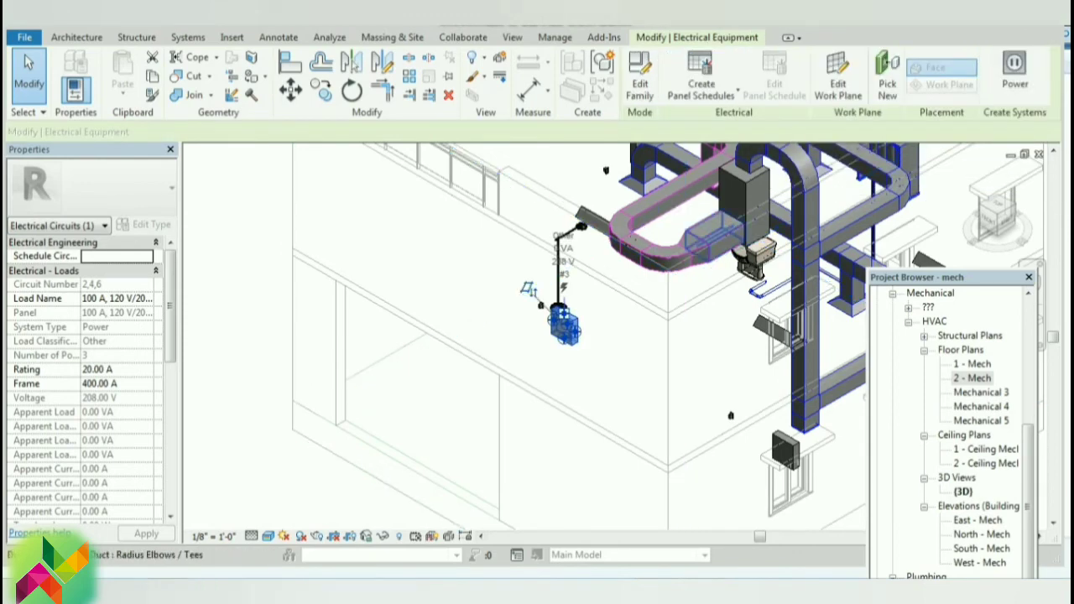
{"action": "left_click", "coordinate": [526, 290]}
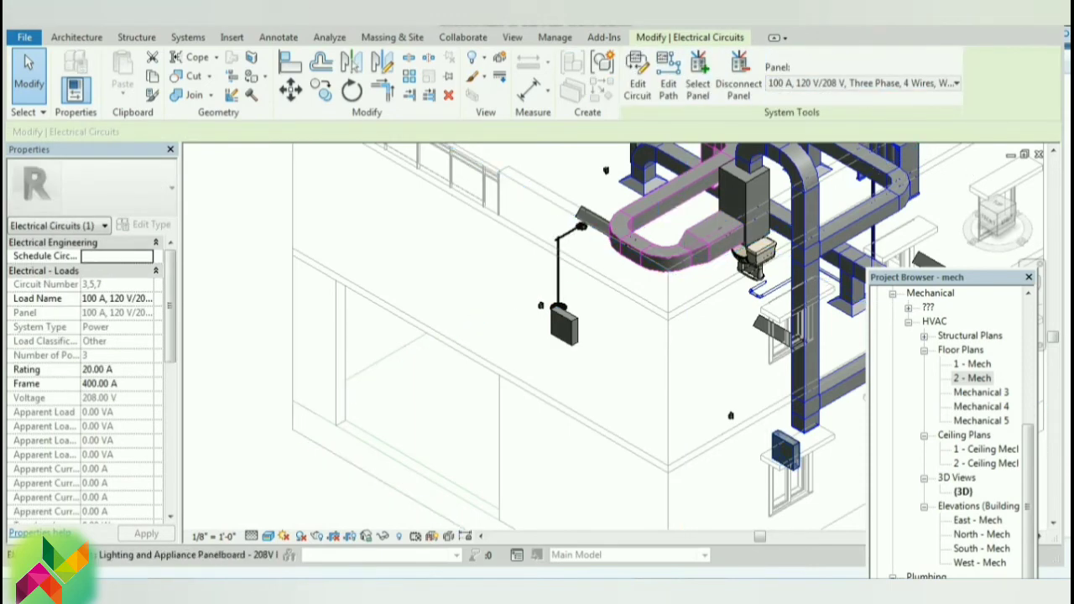
- Review the lower panelboard's distribution system and type options in the 2 - Mech floor plan, leaving both settings as they are
{"action": "left_click", "coordinate": [784, 449]}
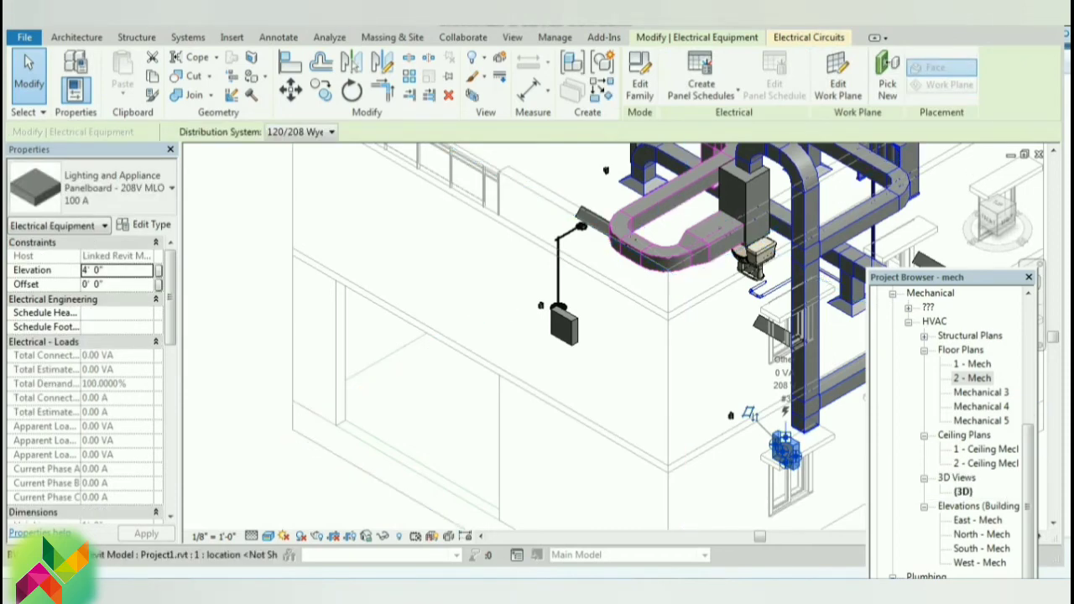
{"action": "scroll", "coordinate": [653, 442], "scroll_direction": "down", "scroll_amount": 5}
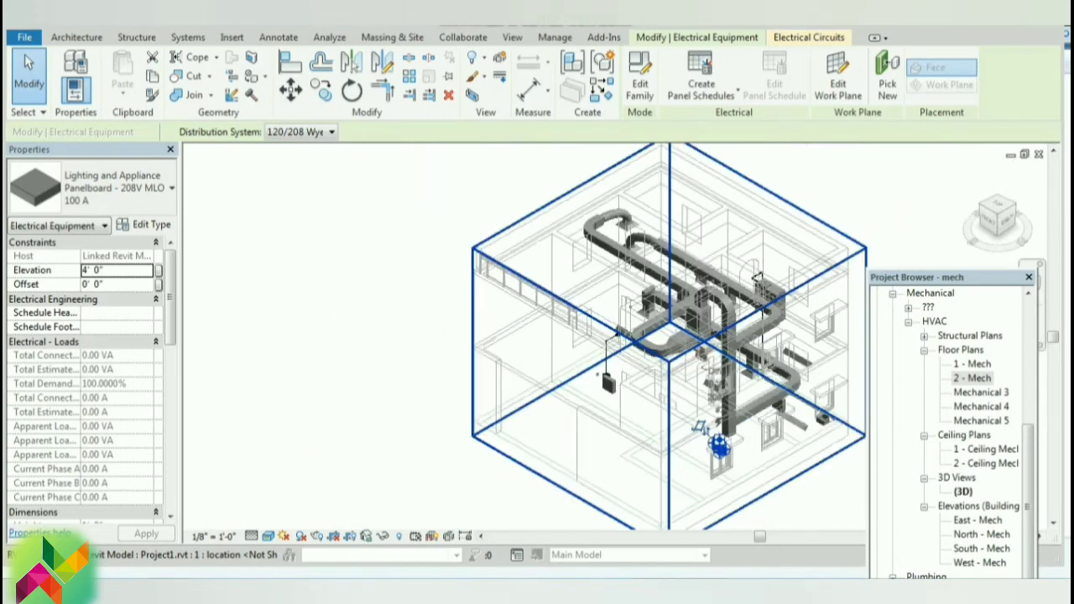
{"action": "double_click", "coordinate": [972, 378]}
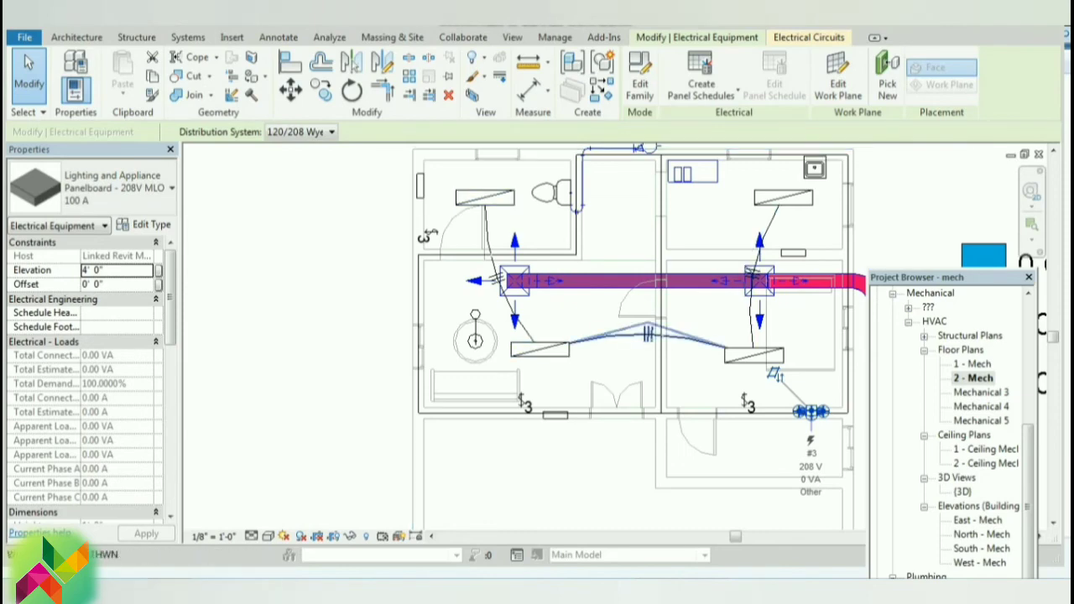
{"action": "scroll", "coordinate": [609, 376], "scroll_direction": "down", "scroll_amount": 6}
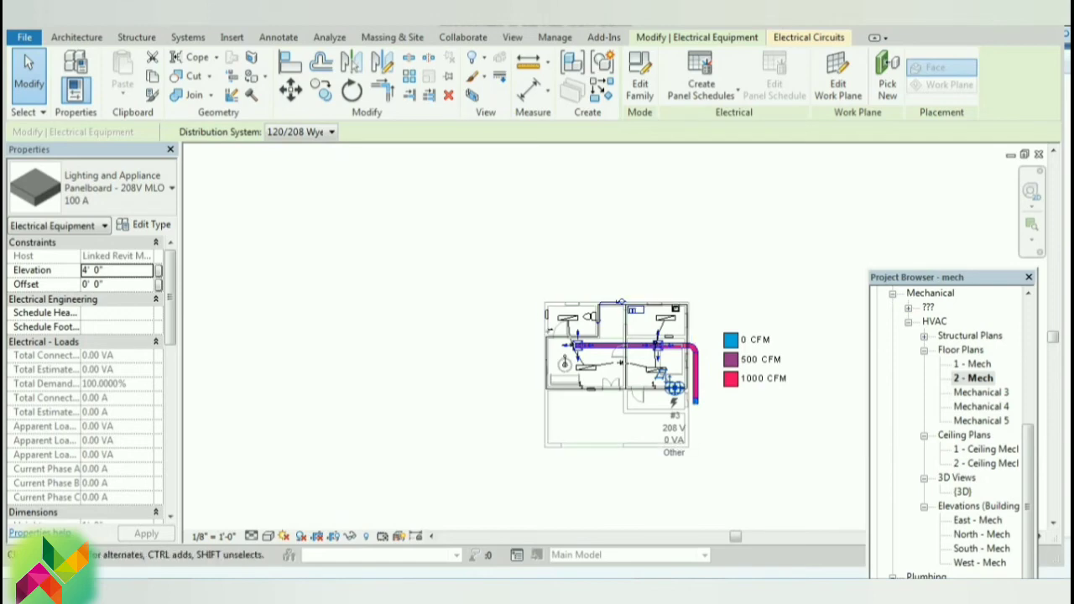
{"action": "left_click", "coordinate": [330, 132]}
{"action": "left_click", "coordinate": [330, 131]}
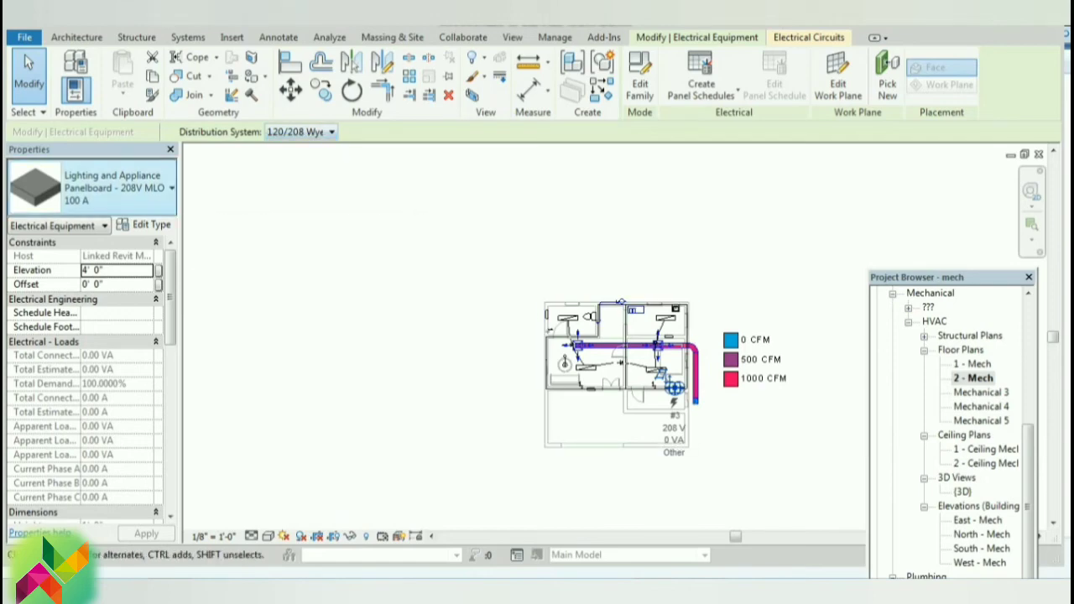
{"action": "left_click", "coordinate": [118, 188]}
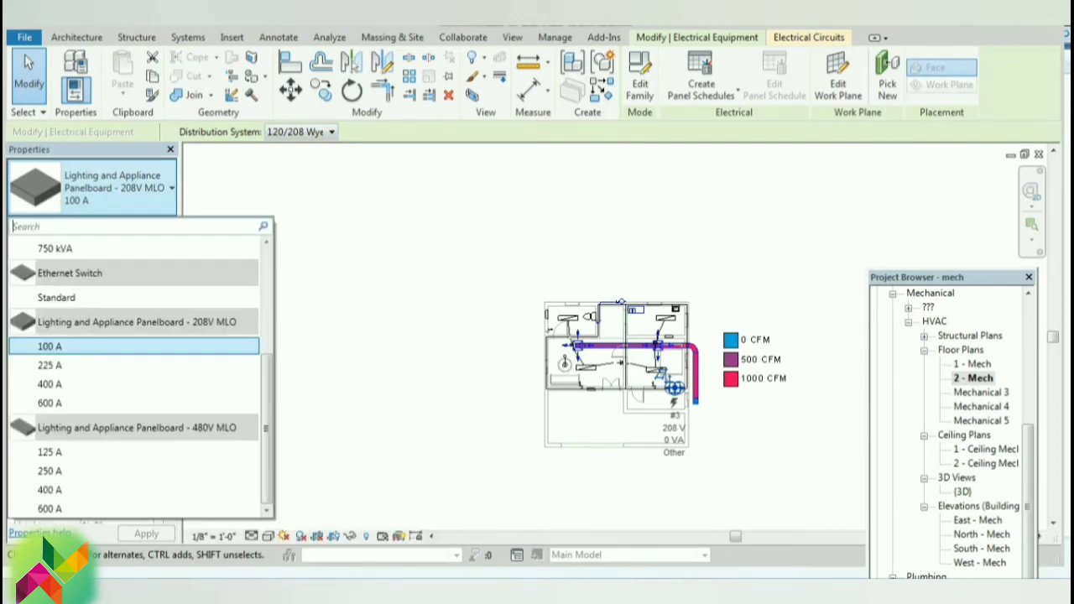
{"action": "left_click", "coordinate": [118, 188]}
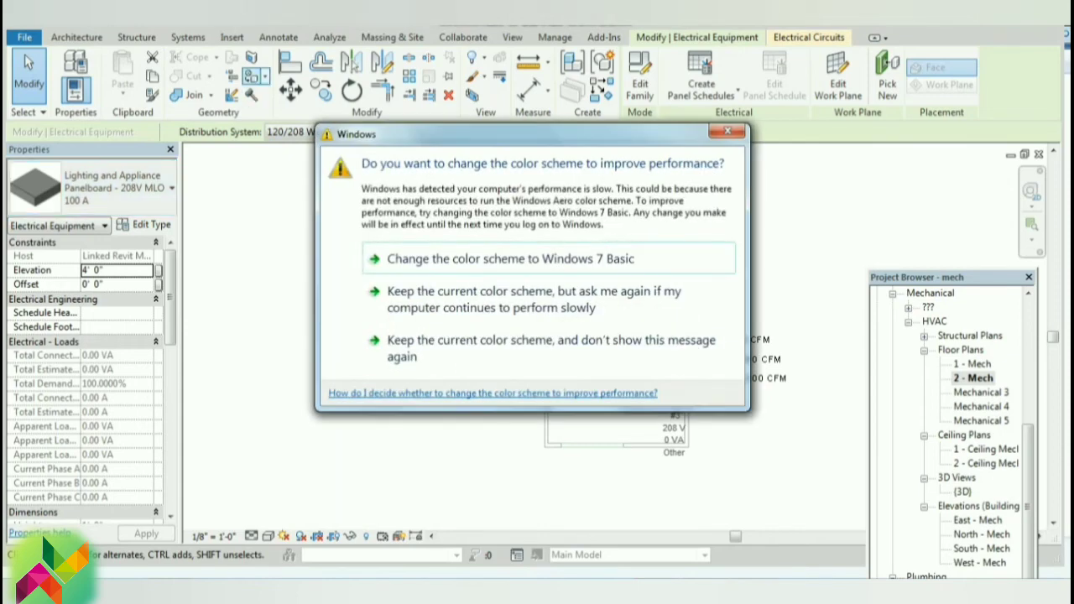
{"action": "left_click", "coordinate": [727, 131]}
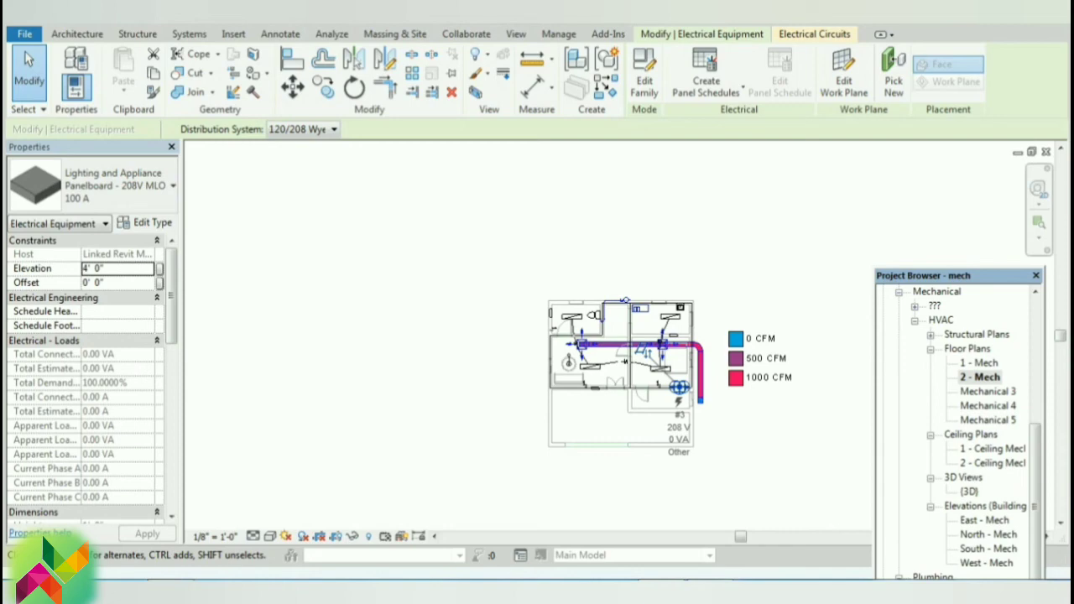
{"action": "key", "text": "Escape"}
{"action": "scroll", "coordinate": [811, 482], "scroll_direction": "up", "scroll_amount": 3}
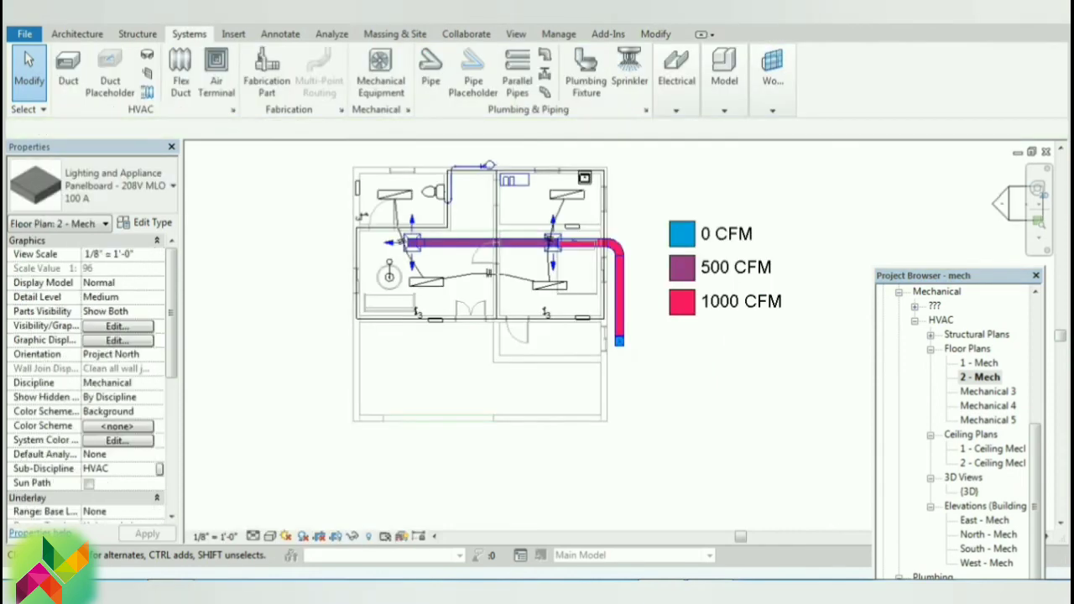
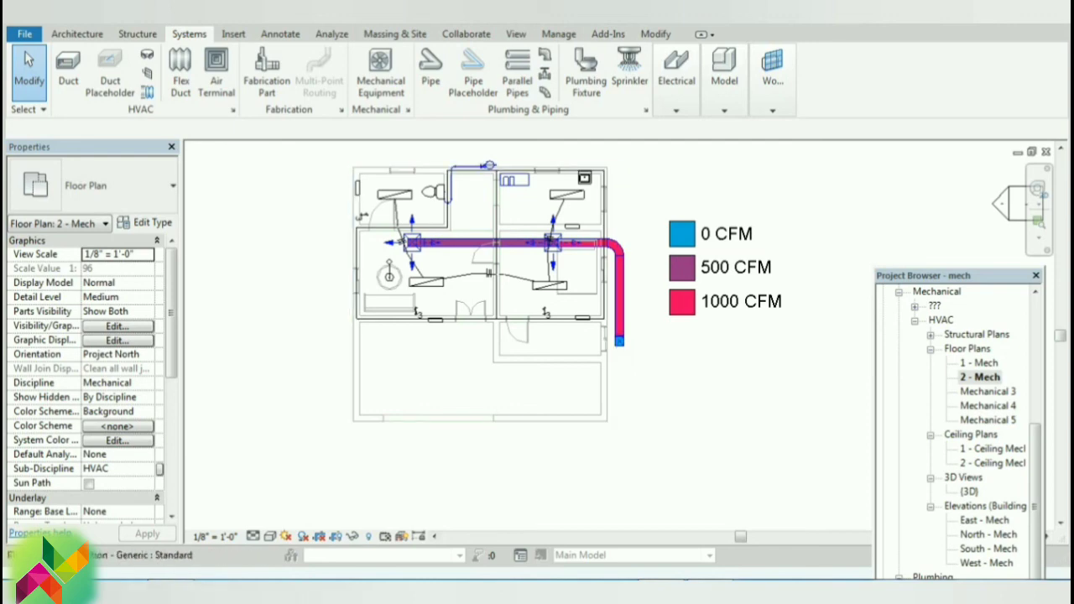
- Create a panel schedule for the panel "100 A, 120 V/208 V, Three Phase, 4 Wires, Wye"
{"action": "left_click", "coordinate": [331, 34]}
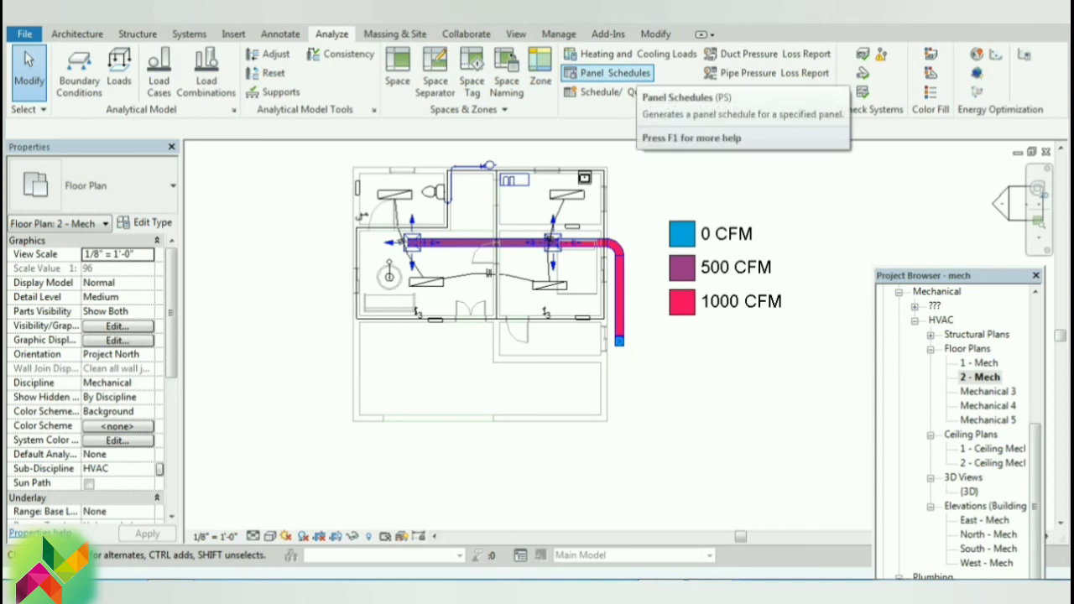
{"action": "left_click", "coordinate": [614, 73]}
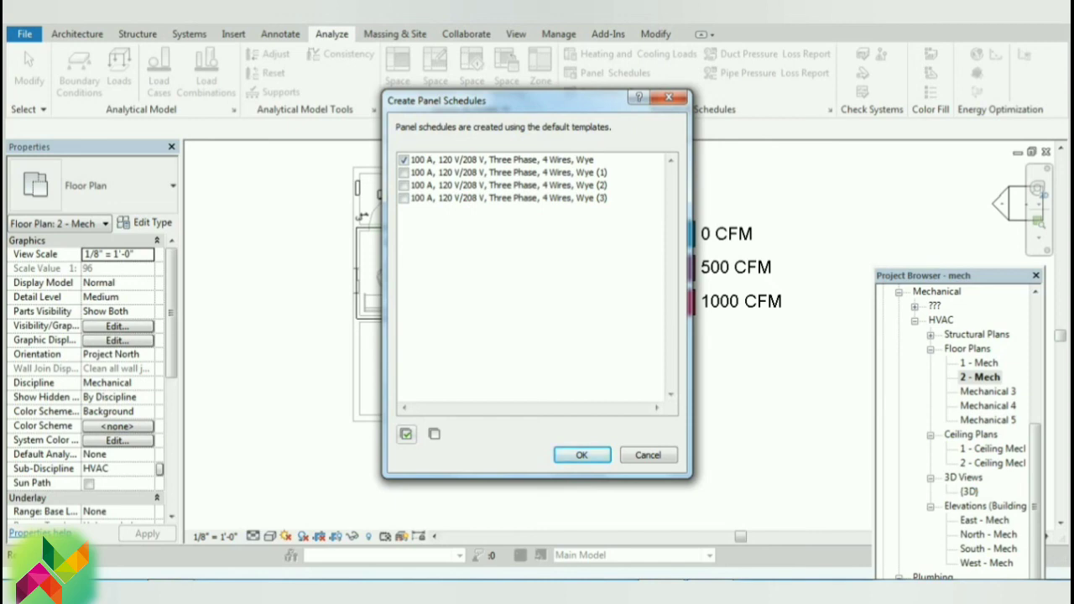
{"action": "key", "text": "Return"}
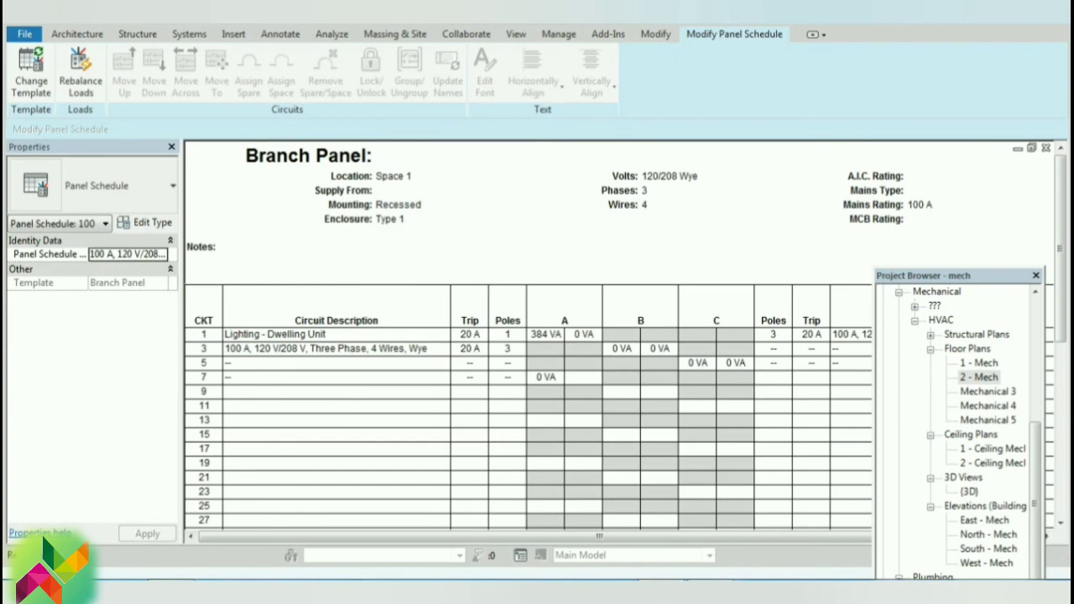
- Examine the branch panel schedule's circuits, phase loads and load classification summary down to the closing notes
{"action": "left_click", "coordinate": [188, 262]}
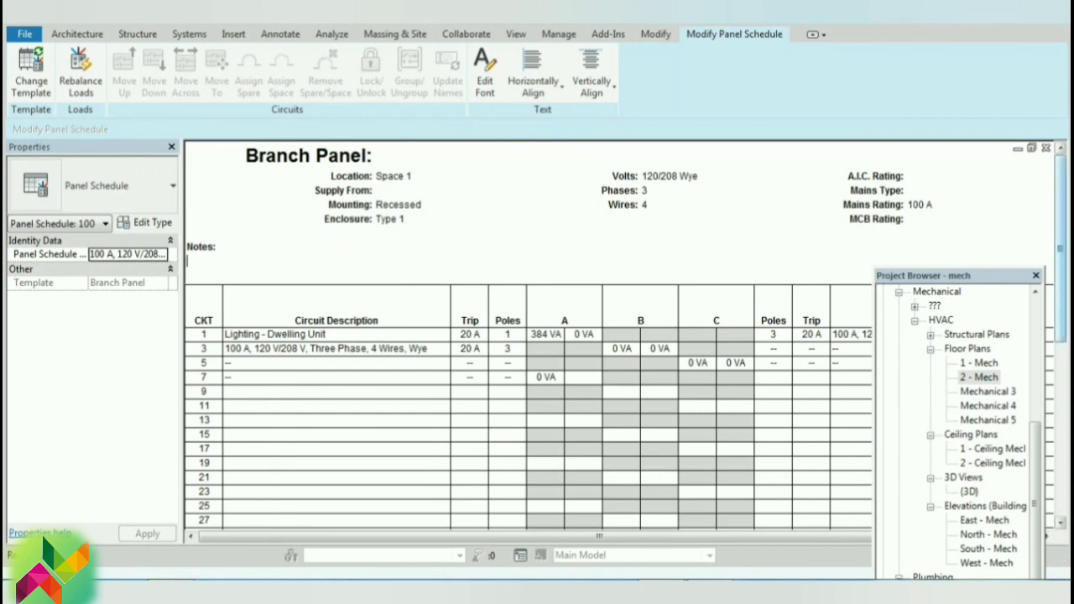
{"action": "scroll", "coordinate": [620, 353], "scroll_direction": "down", "scroll_amount": 3}
{"action": "scroll", "coordinate": [621, 352], "scroll_direction": "down", "scroll_amount": 1}
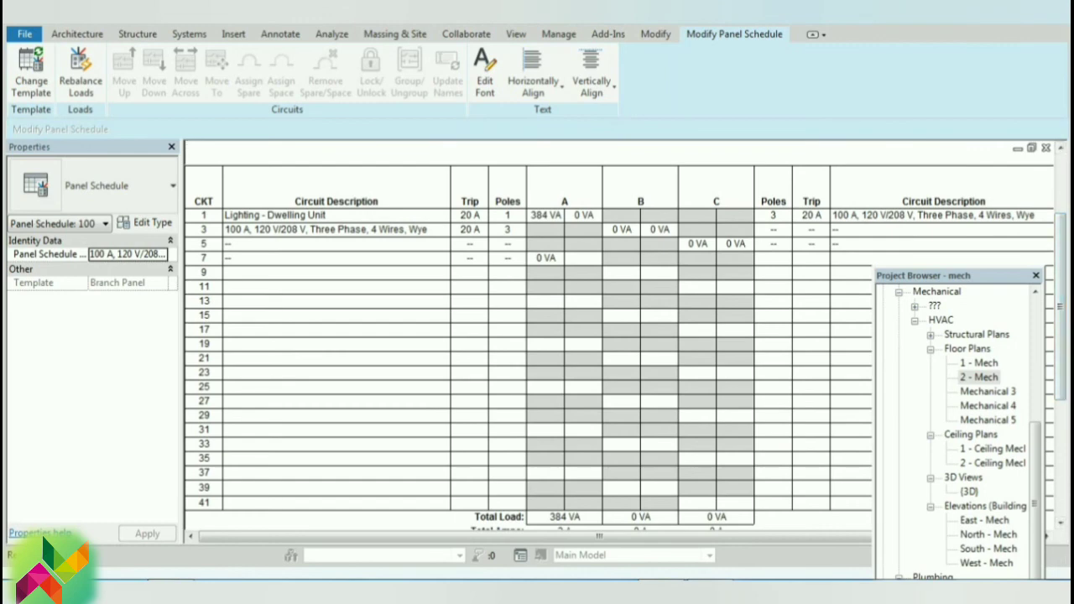
{"action": "scroll", "coordinate": [621, 352], "scroll_direction": "down", "scroll_amount": 8}
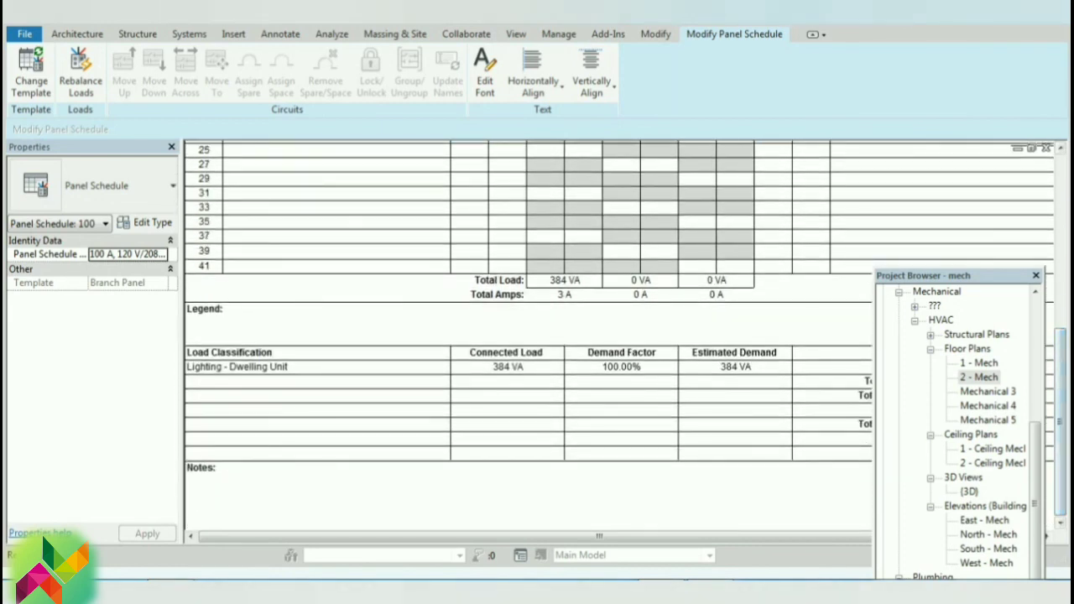
{"action": "mouse_move", "coordinate": [956, 275]}
{"action": "left_mouse_down"}
{"action": "mouse_move", "coordinate": [998, 396]}
{"action": "mouse_move", "coordinate": [967, 389]}
{"action": "mouse_move", "coordinate": [968, 276]}
{"action": "left_mouse_up"}
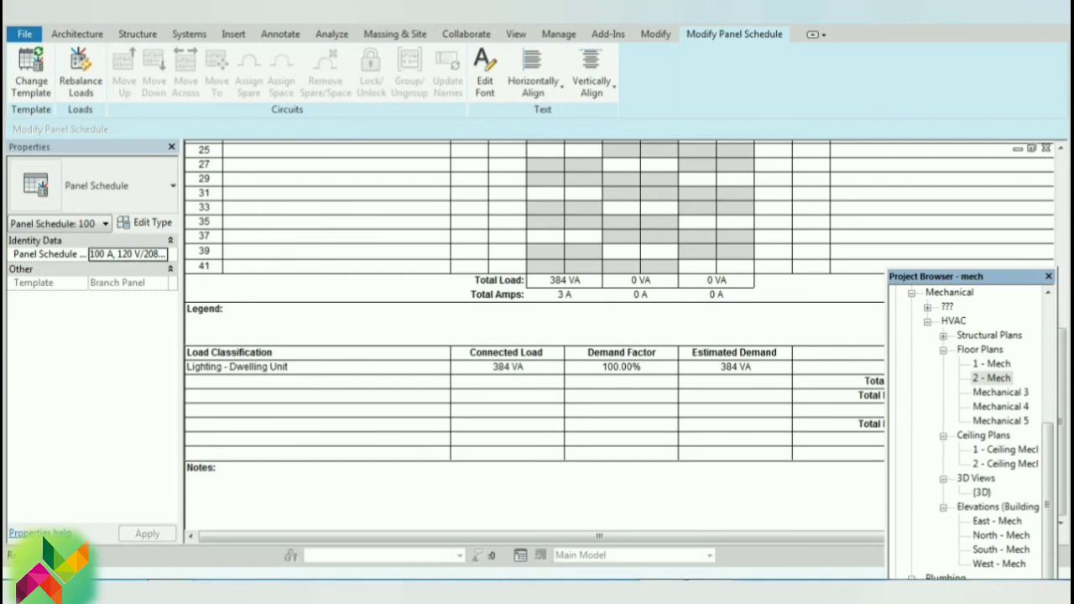
{"action": "left_click", "coordinate": [189, 34]}
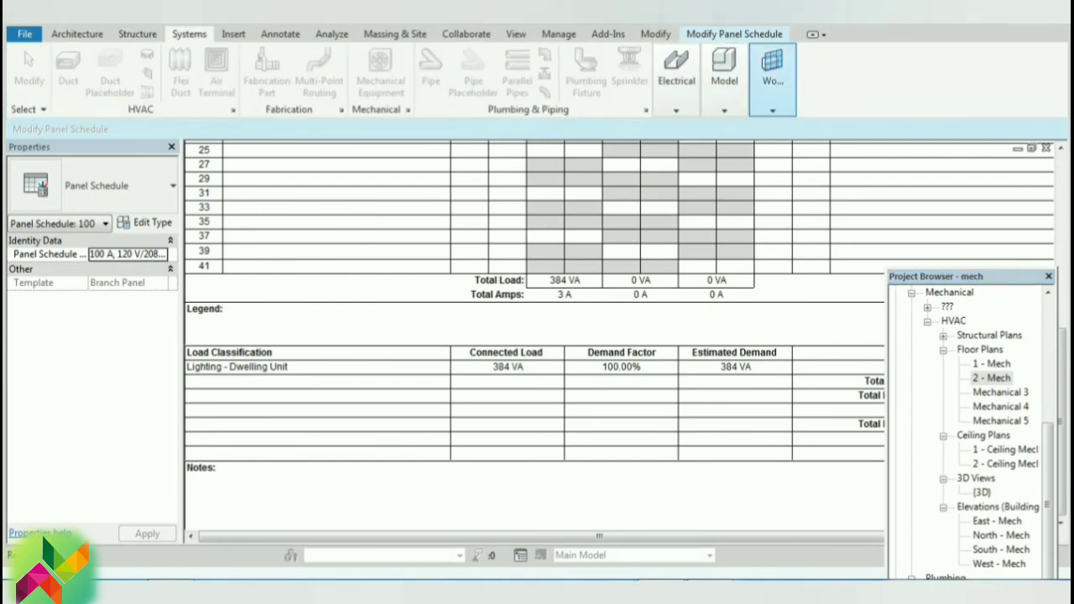
{"action": "left_click", "coordinate": [76, 33]}
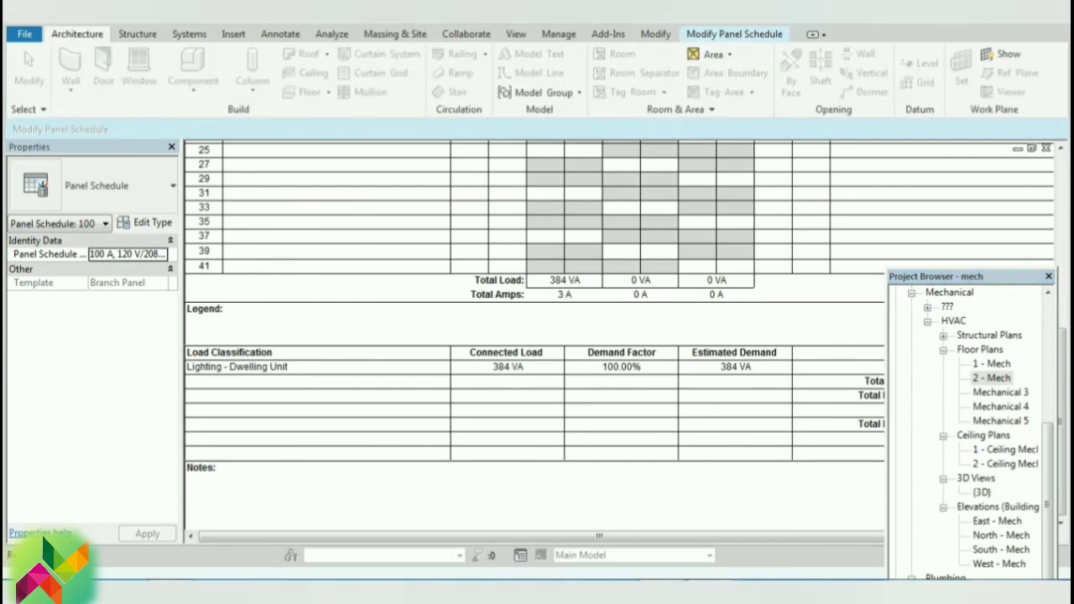
- Return to the {3D} view and examine the building's ductwork and electrical equipment up close
{"action": "left_click_drag", "start_coordinate": [968, 276], "coordinate": [956, 164]}
{"action": "double_click", "coordinate": [969, 380]}
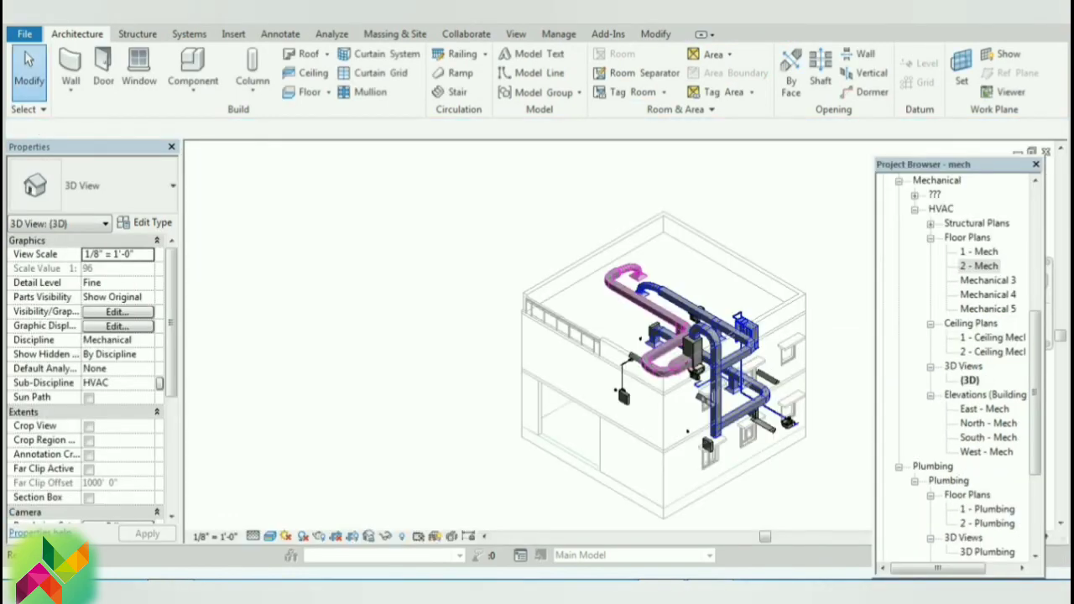
{"action": "scroll", "coordinate": [801, 491], "scroll_direction": "up", "scroll_amount": 4}
{"action": "scroll", "coordinate": [788, 485], "scroll_direction": "down", "scroll_amount": 2}
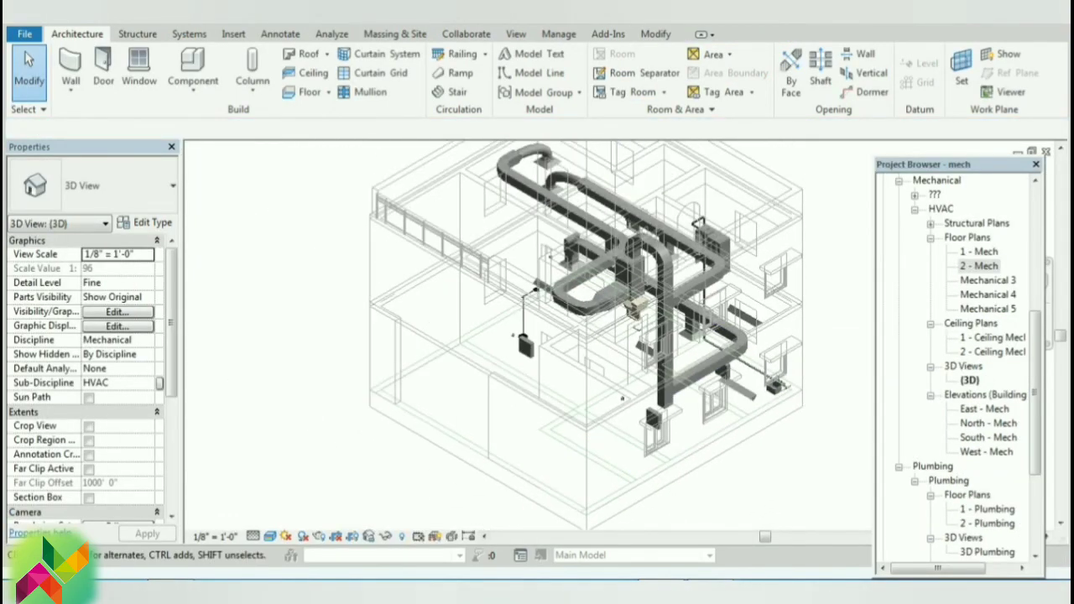